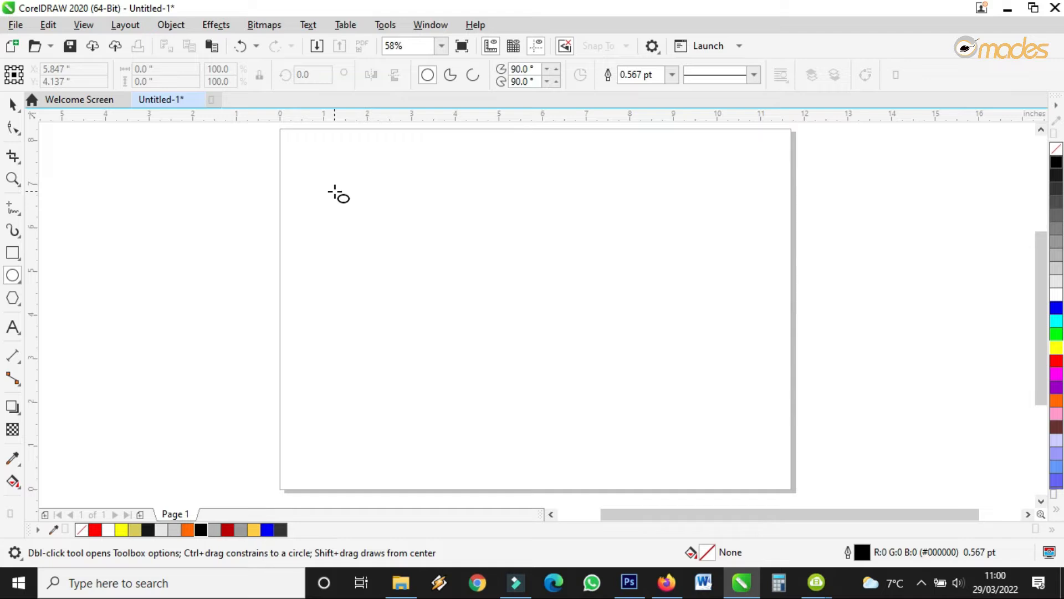
Step: Draw a circle about 4.23 inches in diameter on the page's left half and give it an elliptical fountain fill
left_click_drag(334, 193, 454, 376)
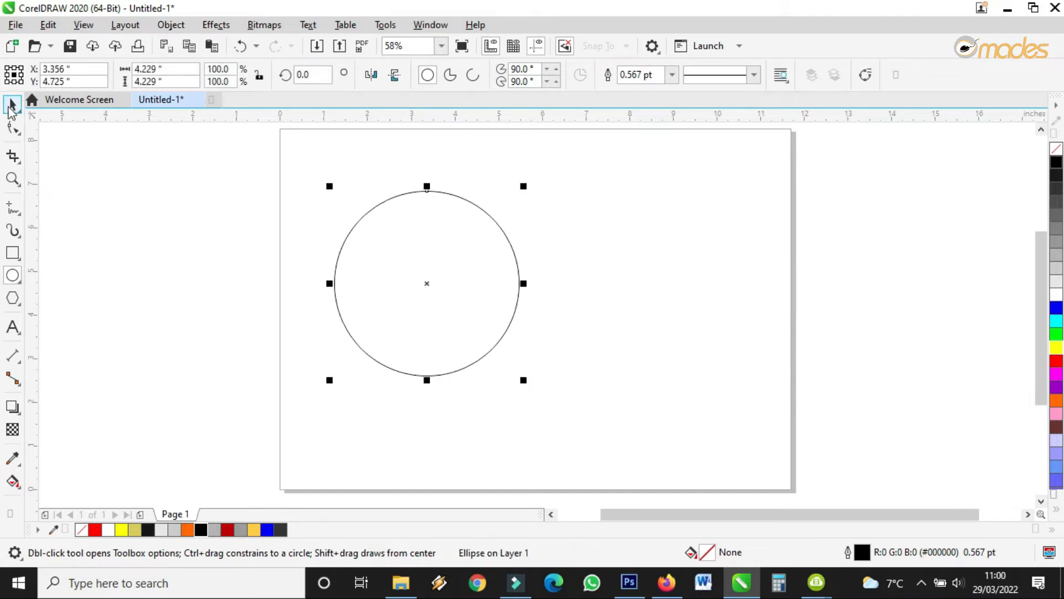
left_click(14, 105)
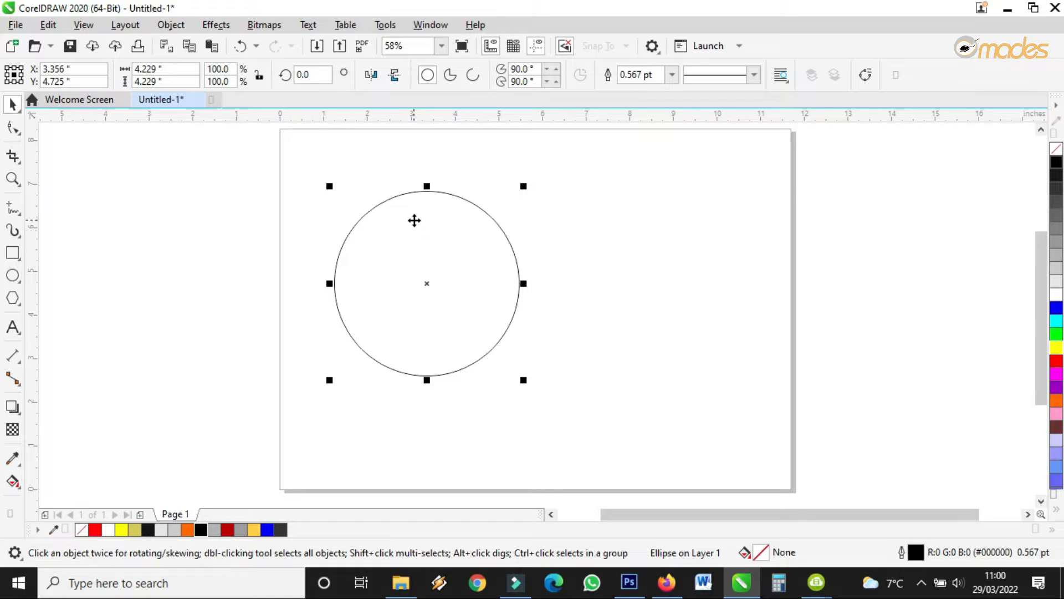
left_click(20, 487)
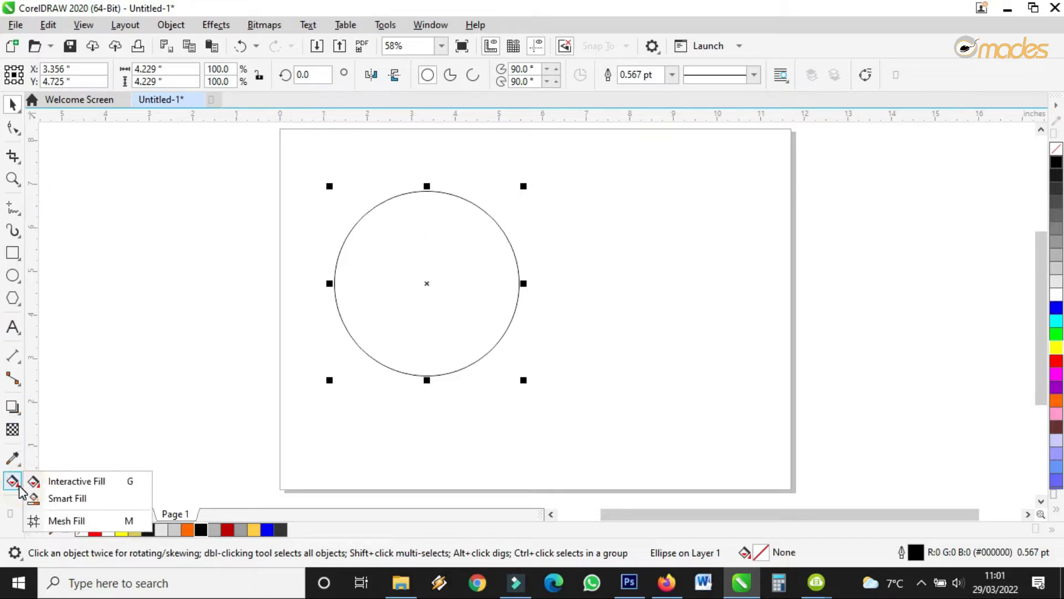
left_click(56, 486)
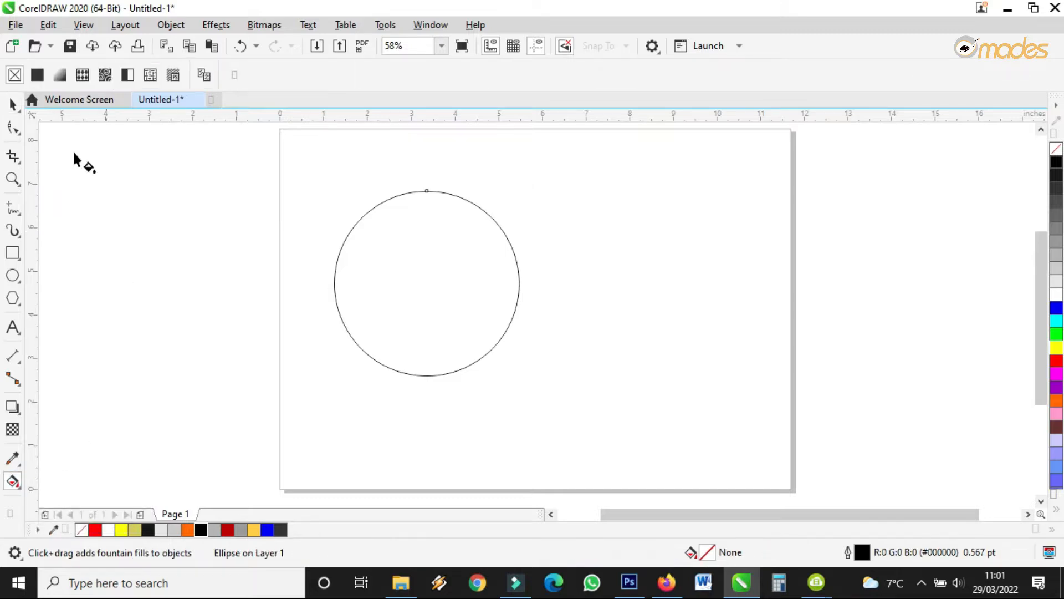
left_click(60, 75)
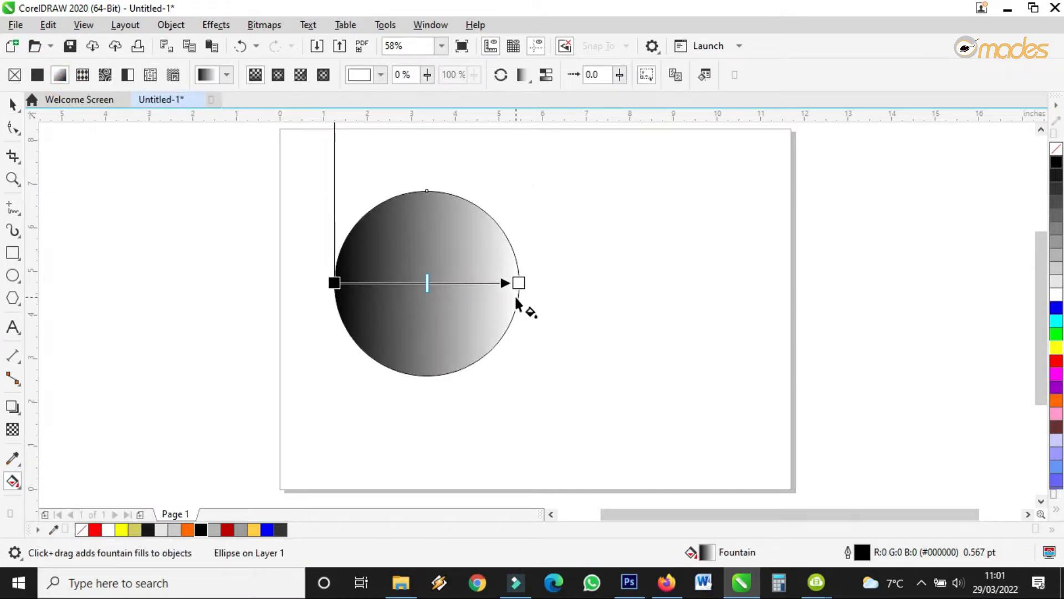
left_click(278, 74)
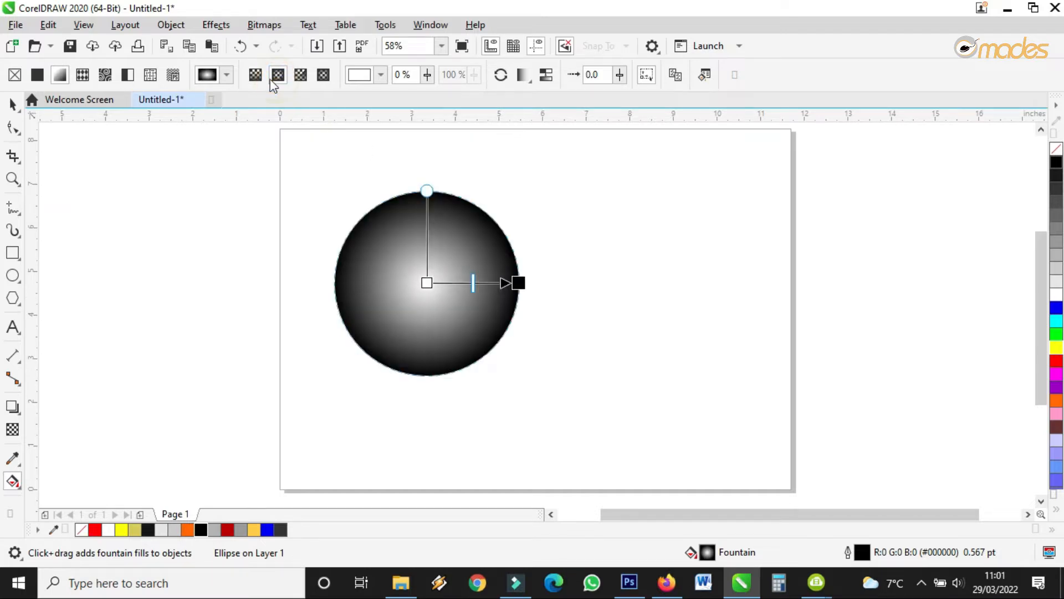
Step: Color the circle's fountain fill orange at the center node and red at the outer node
left_click_drag(1058, 404, 581, 275)
left_click_drag(406, 274, 428, 280)
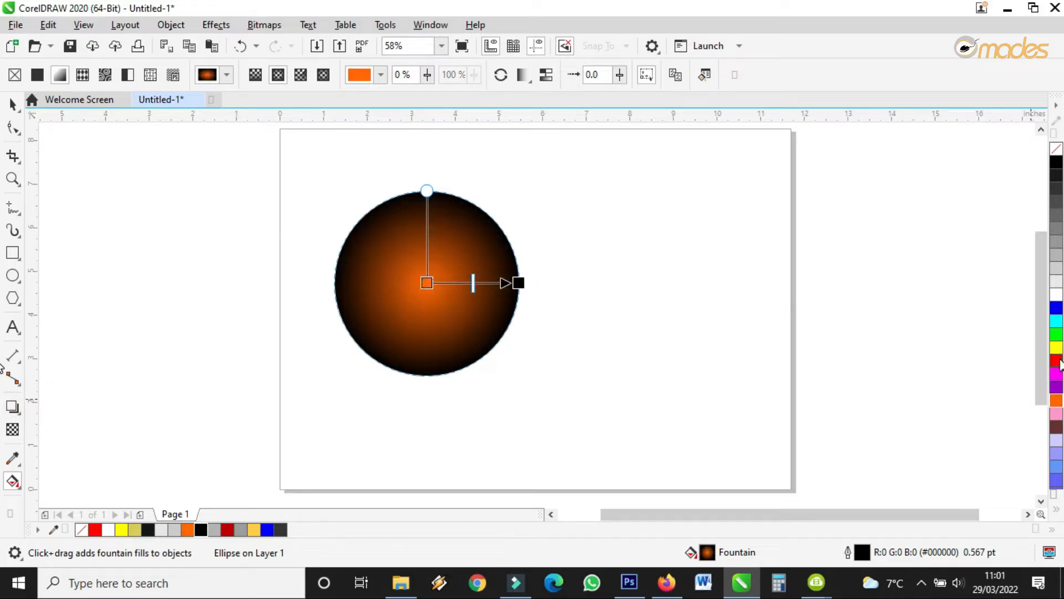
left_click_drag(1060, 363, 519, 284)
scroll(468, 287, "up", 3)
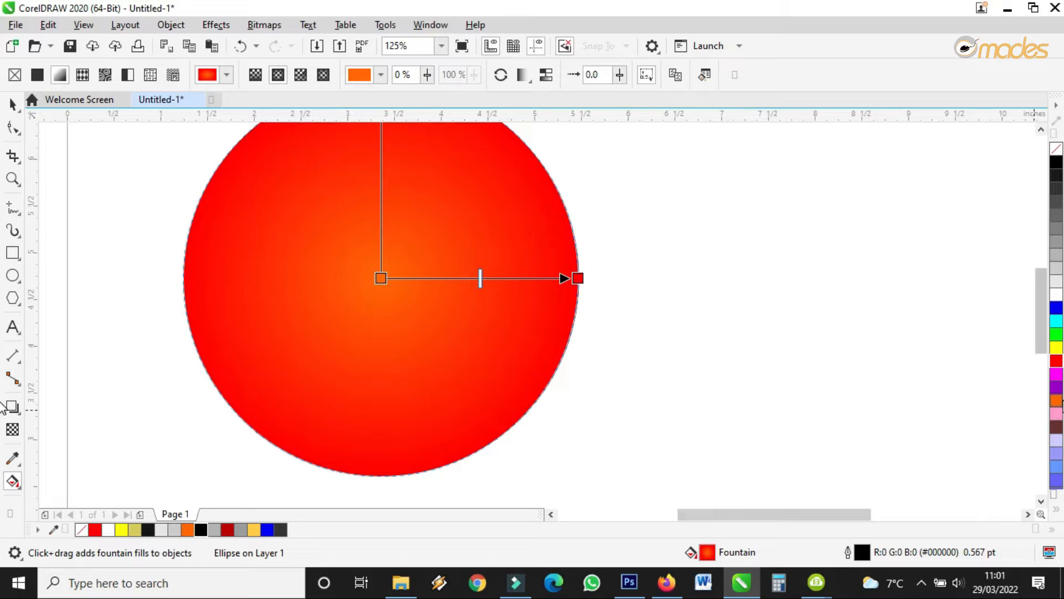
left_click(1056, 402)
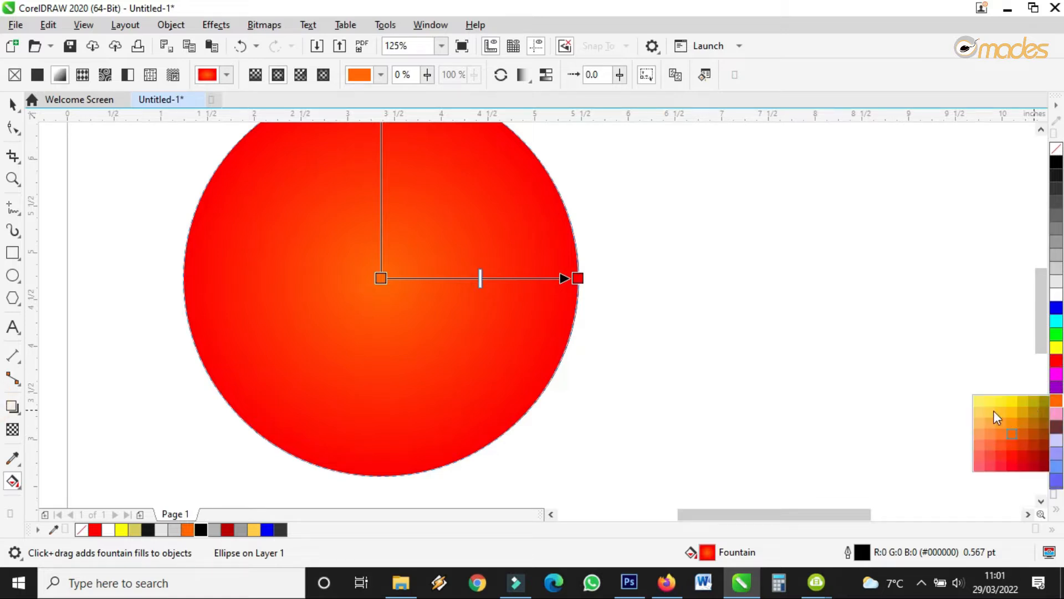
left_click_drag(612, 317, 380, 271)
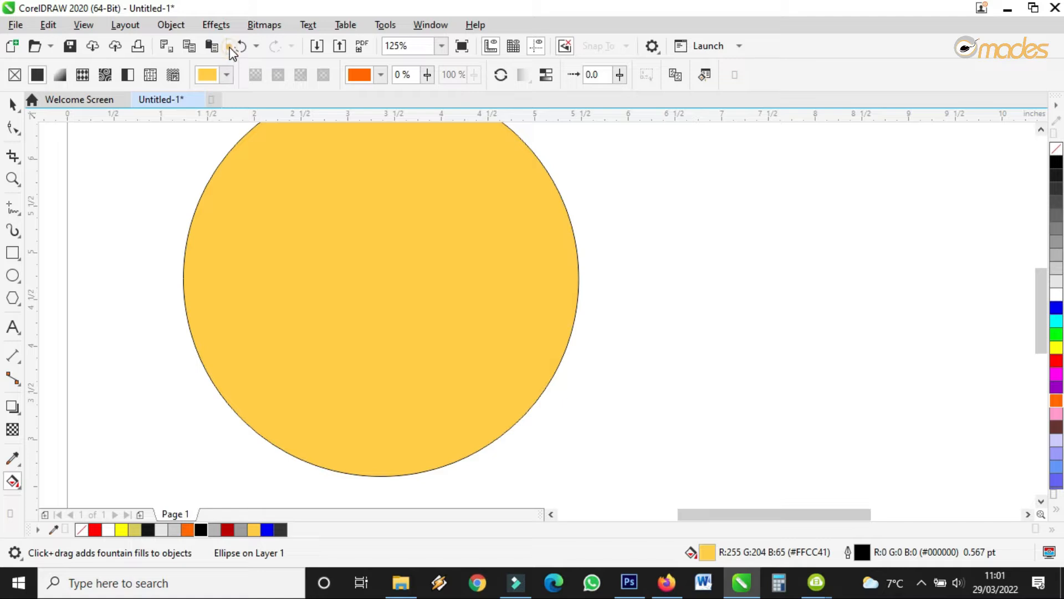
left_click(234, 48)
Step: Set the fountain fill's center node to yellow #ECD11F using the RGB color picker
left_click(382, 278)
left_click(341, 294)
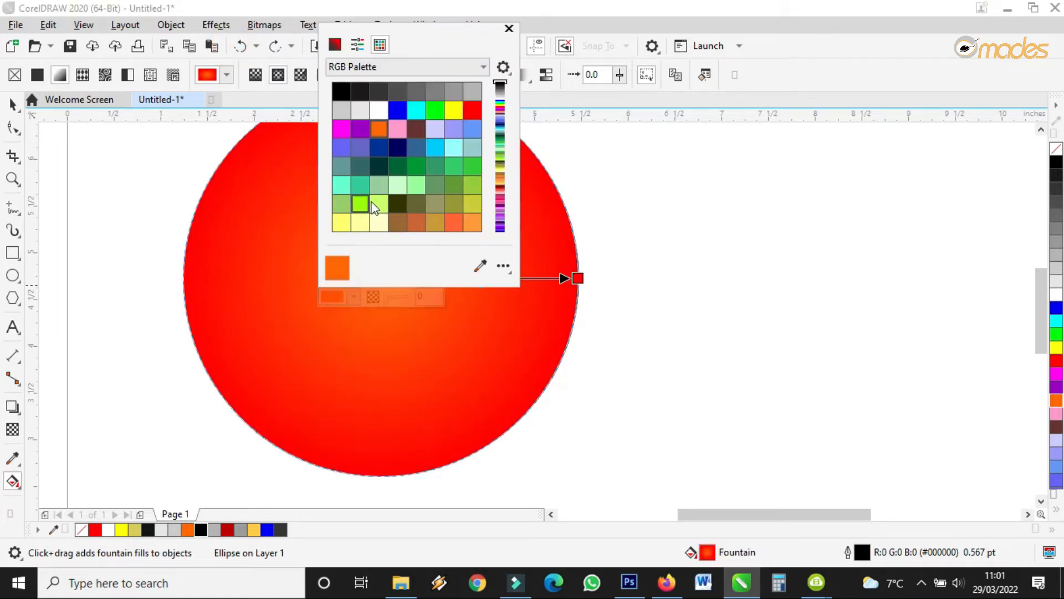
left_click(335, 45)
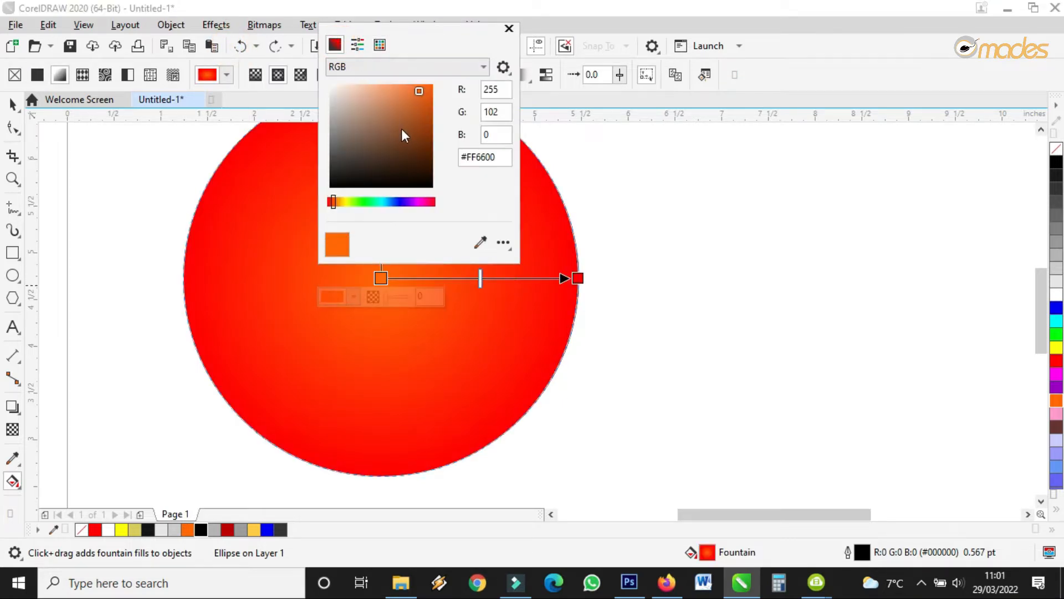
left_click_drag(336, 205, 343, 207)
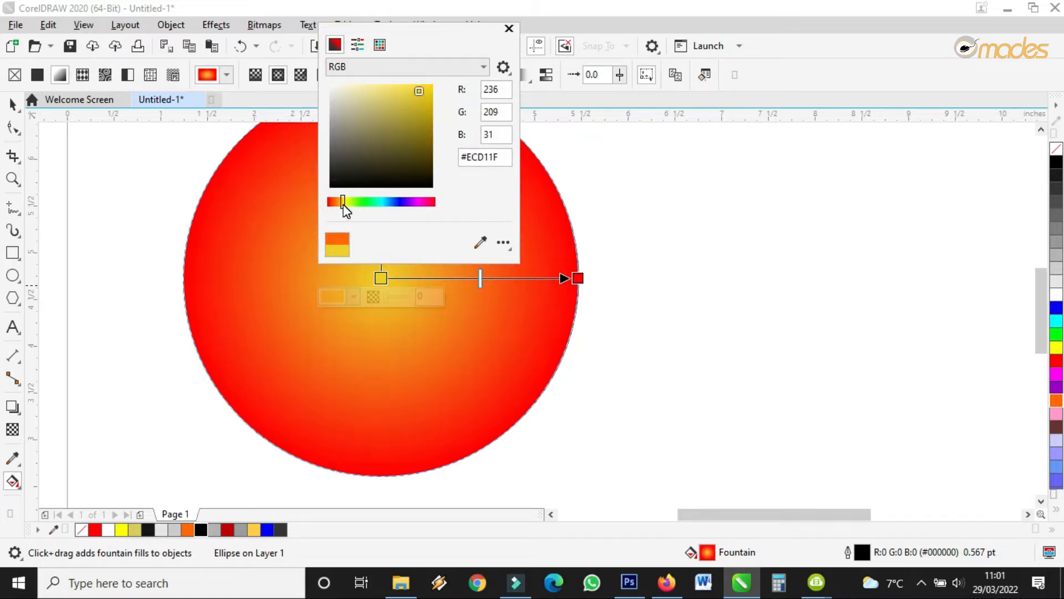
left_click(470, 275)
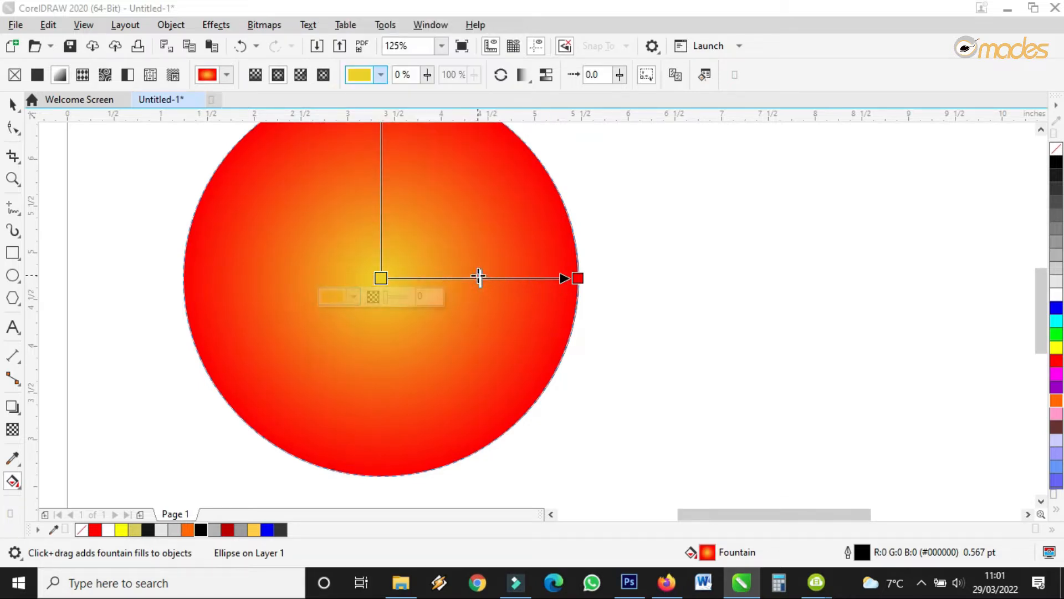
Step: Shift the fill's center node slightly up and left, keeping the blend midpoint about halfway to the outer node
left_click_drag(482, 278, 502, 278)
left_click_drag(379, 279, 378, 272)
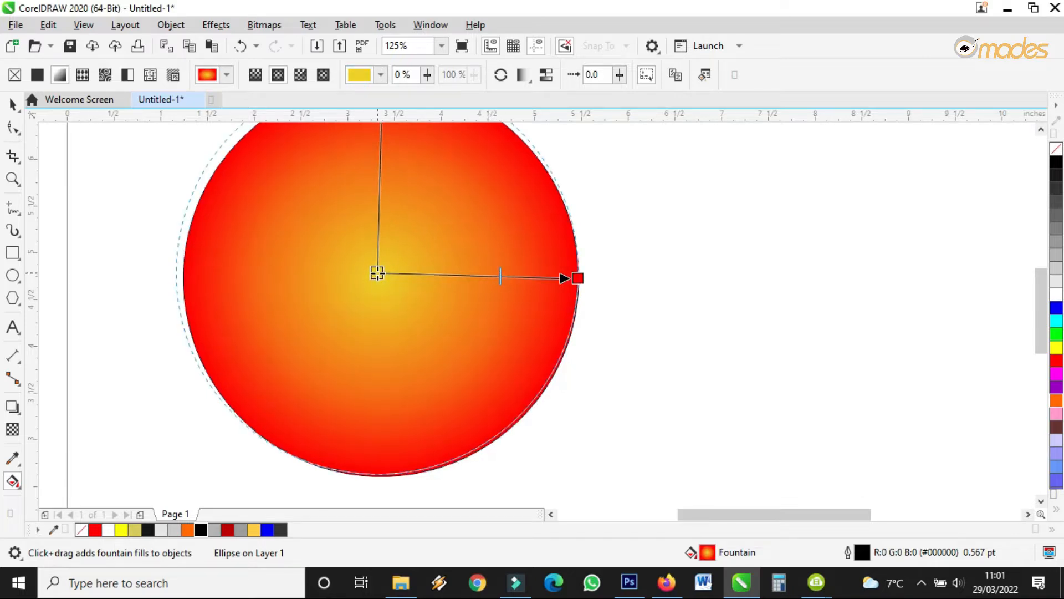
left_click_drag(501, 275, 480, 275)
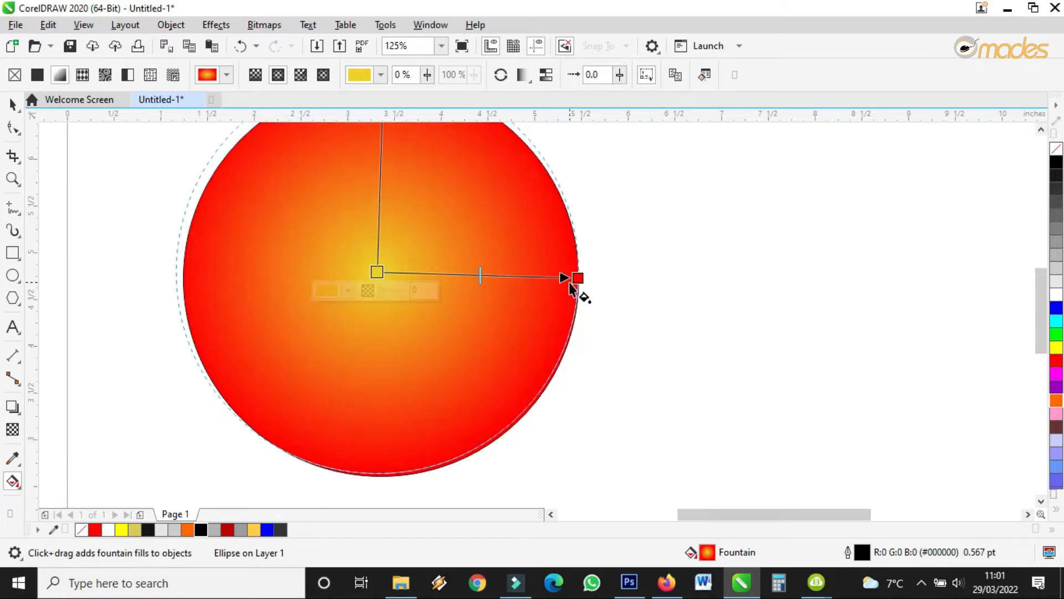
Step: Change the fountain fill's outer node to a slightly darker red
left_click(578, 278)
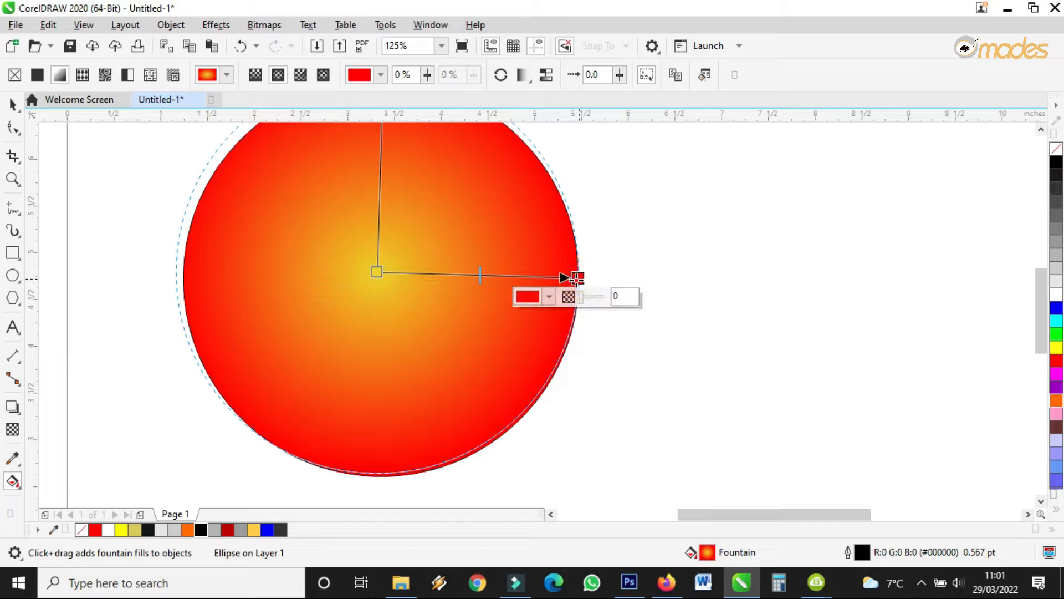
left_click(546, 295)
left_click(532, 321)
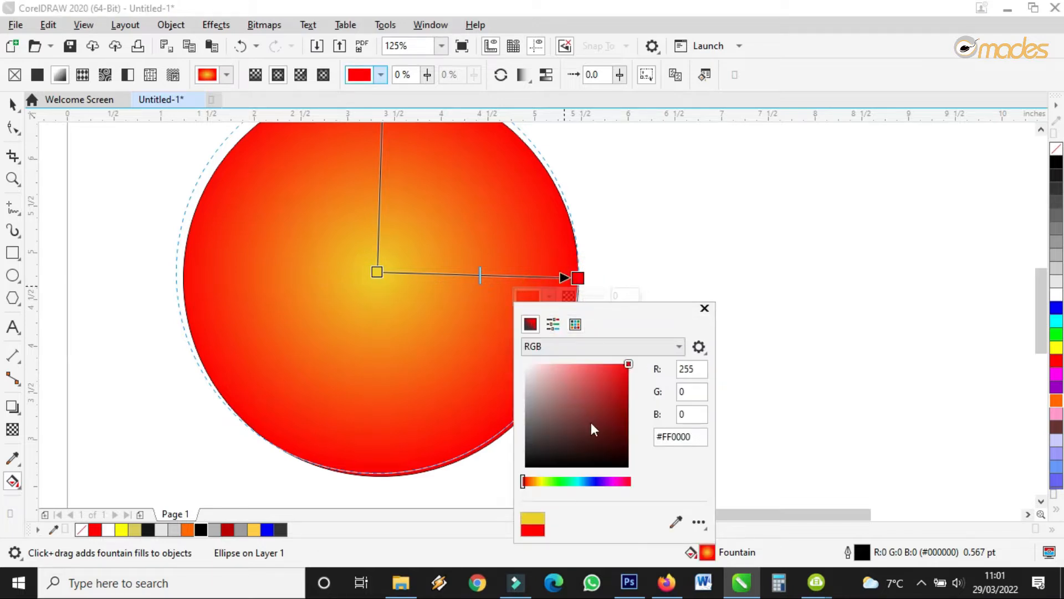
left_click(624, 381)
left_click_drag(624, 381, 624, 379)
Step: Remove the circle's outline by setting its outline width to None
left_click(21, 101)
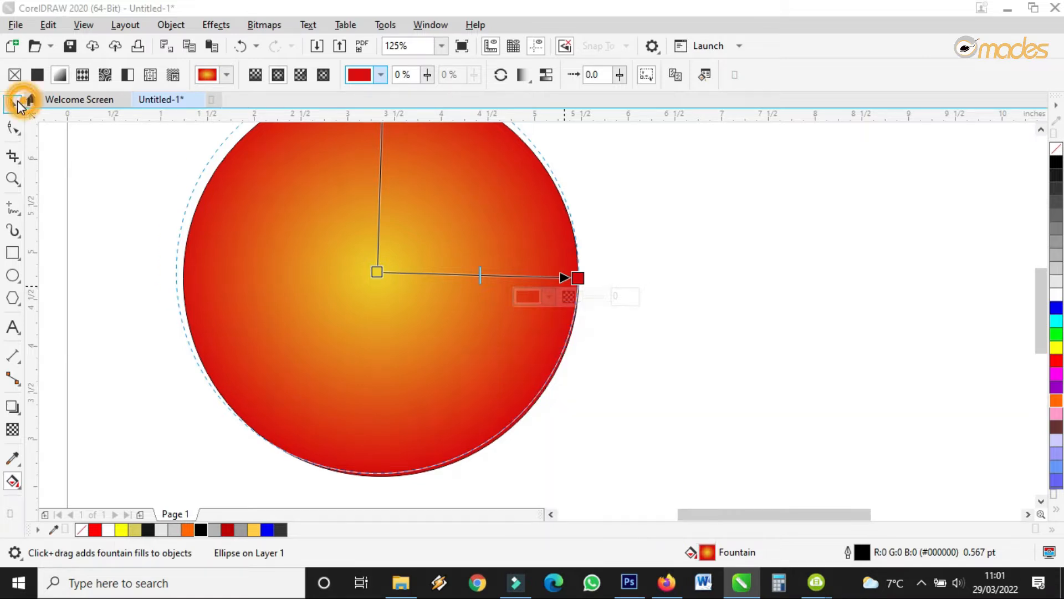
scroll(427, 293, "down", 1)
scroll(454, 205, "up", 3)
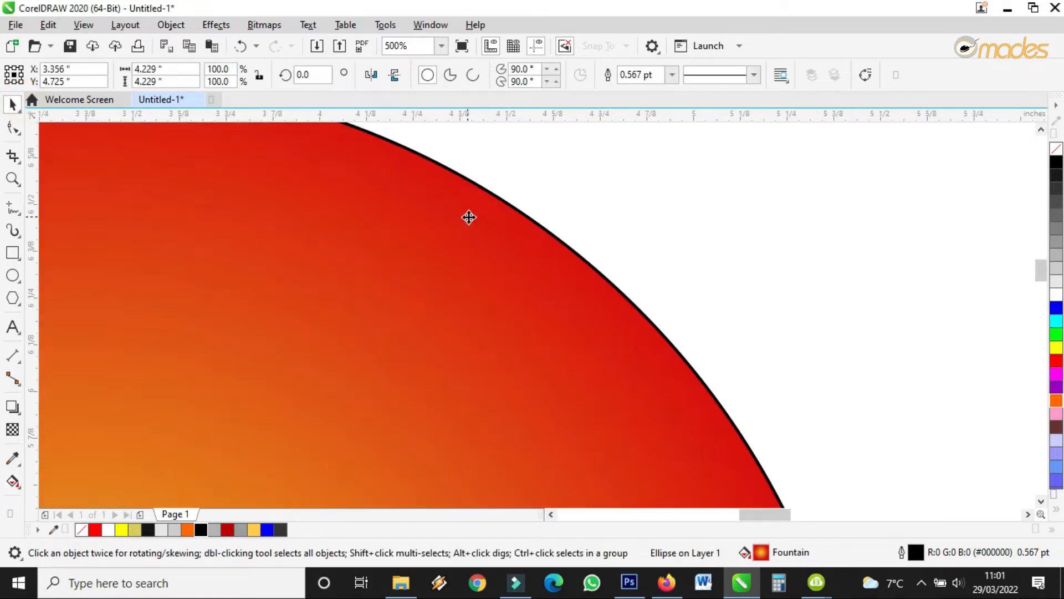
left_click(671, 74)
left_click(637, 86)
scroll(572, 233, "down", 3)
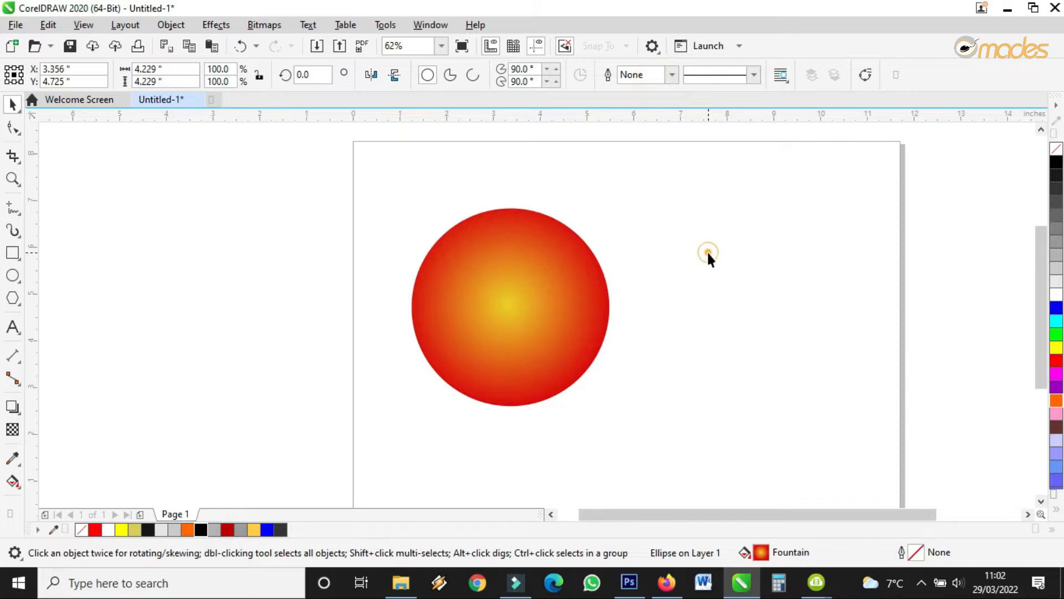
Step: Create a concentric duplicate of the circle scaled to about 105.9 %, about 4.48 inches in diameter
scroll(582, 239, "up", 1)
left_click(643, 181)
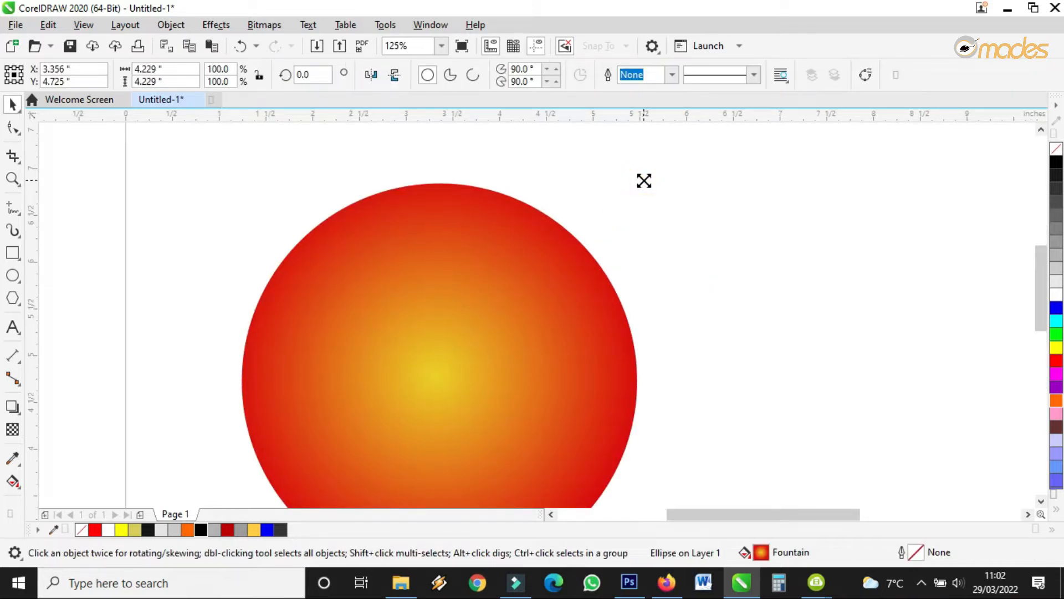
left_click_drag(644, 181, 658, 168)
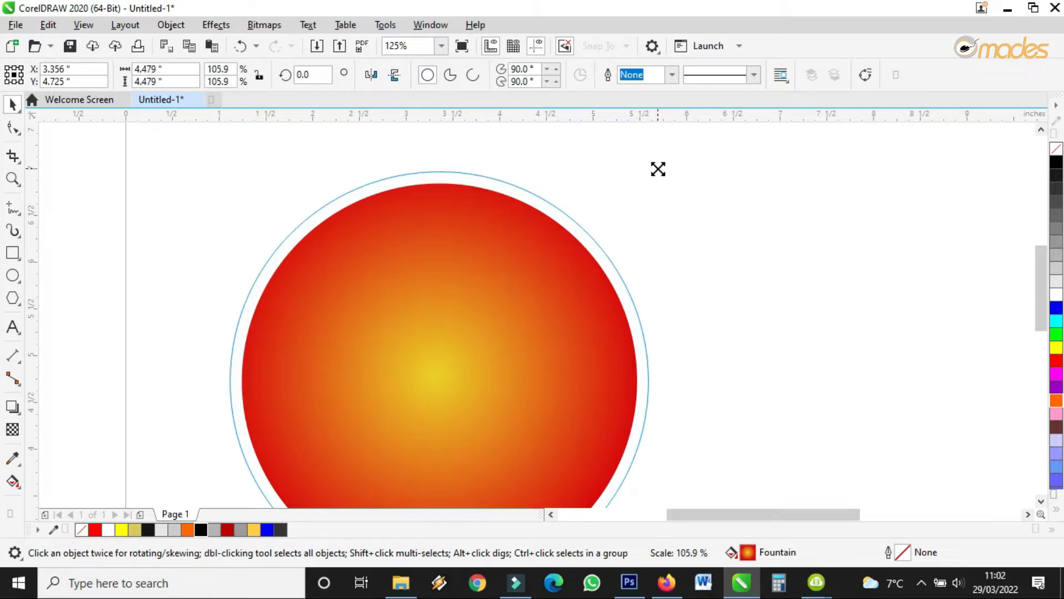
left_click_drag(657, 169, 657, 169)
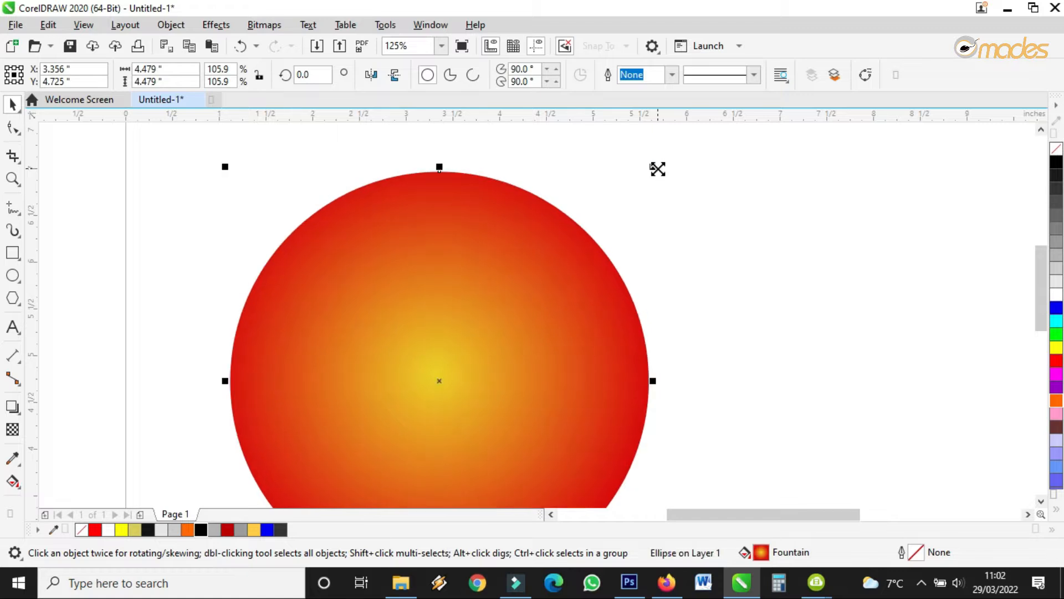
left_click_drag(337, 241, 558, 235)
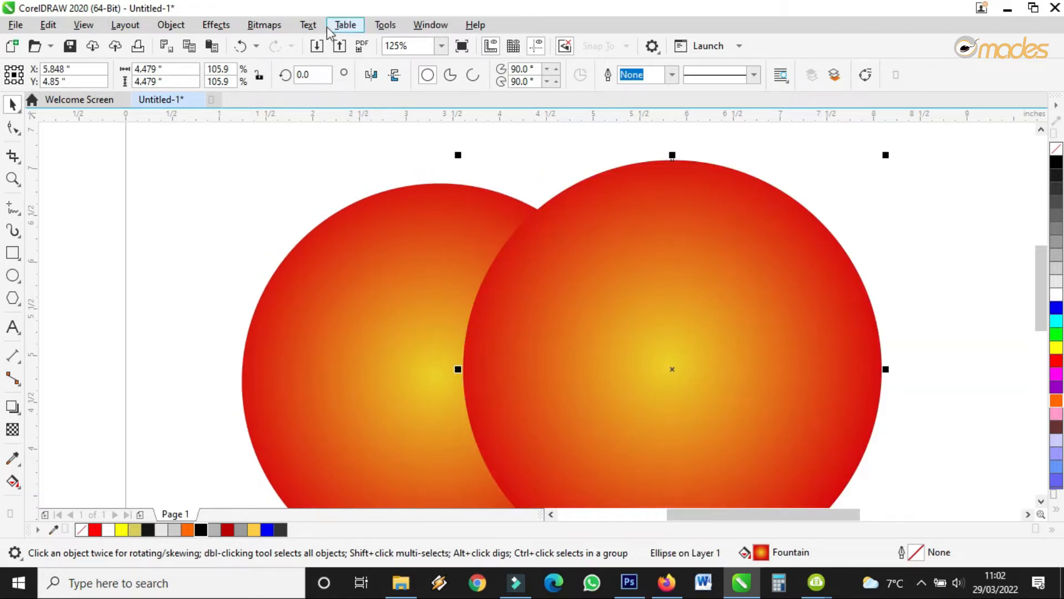
left_click(240, 46)
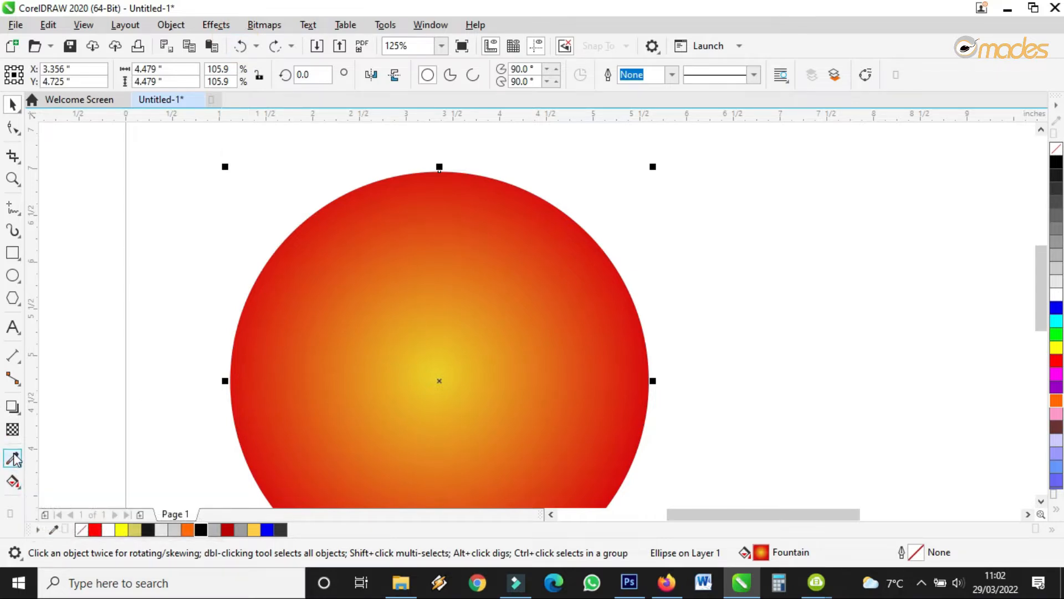
Step: Recolor the larger circle's fountain fill with a light gray center, a white intermediate node and a gray outer node
left_click(13, 481)
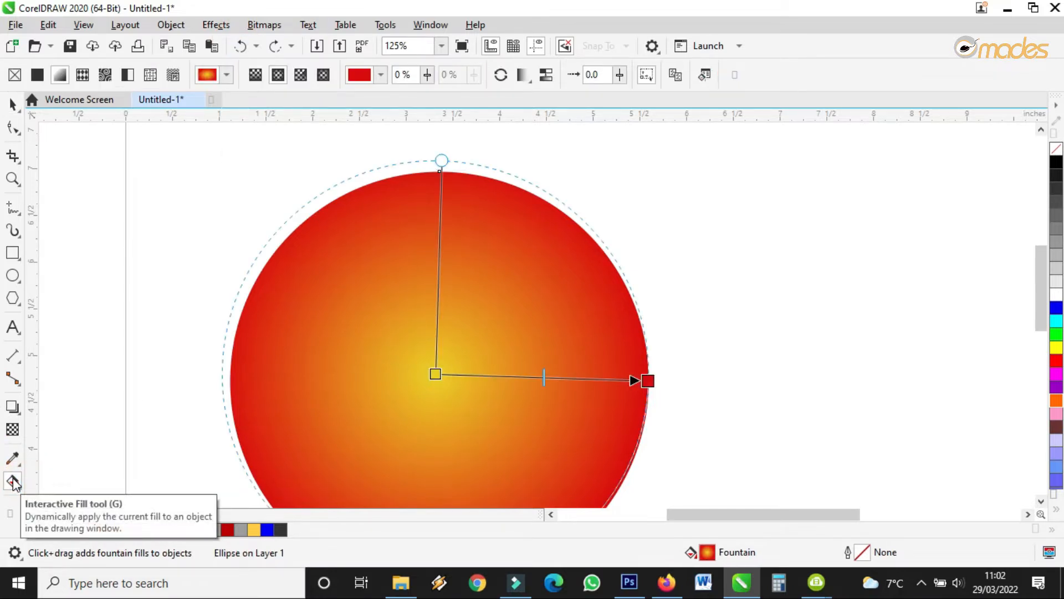
left_click_drag(1056, 268, 435, 377)
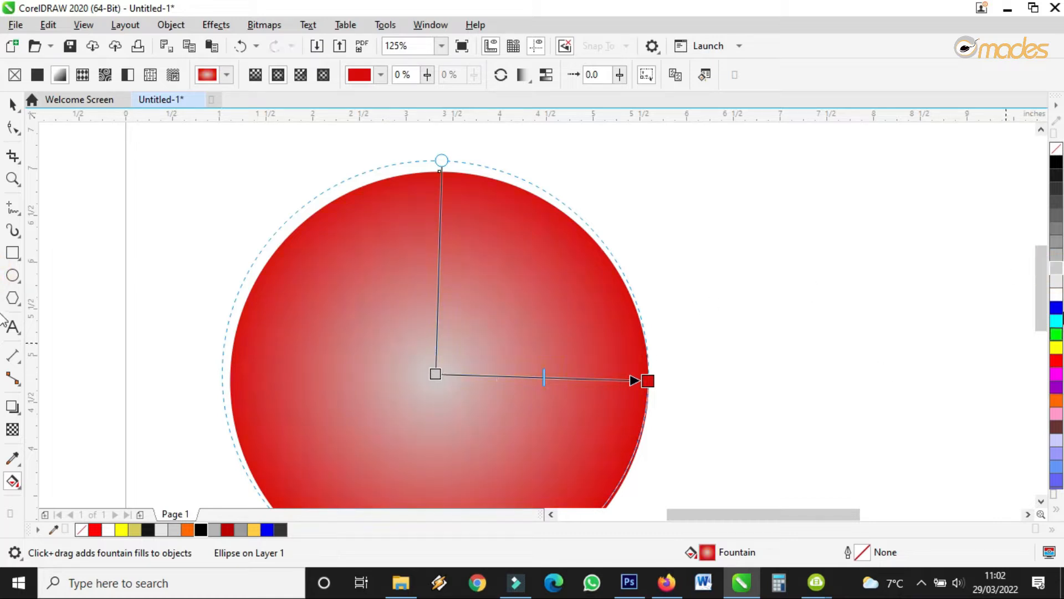
left_click_drag(1057, 298, 519, 376)
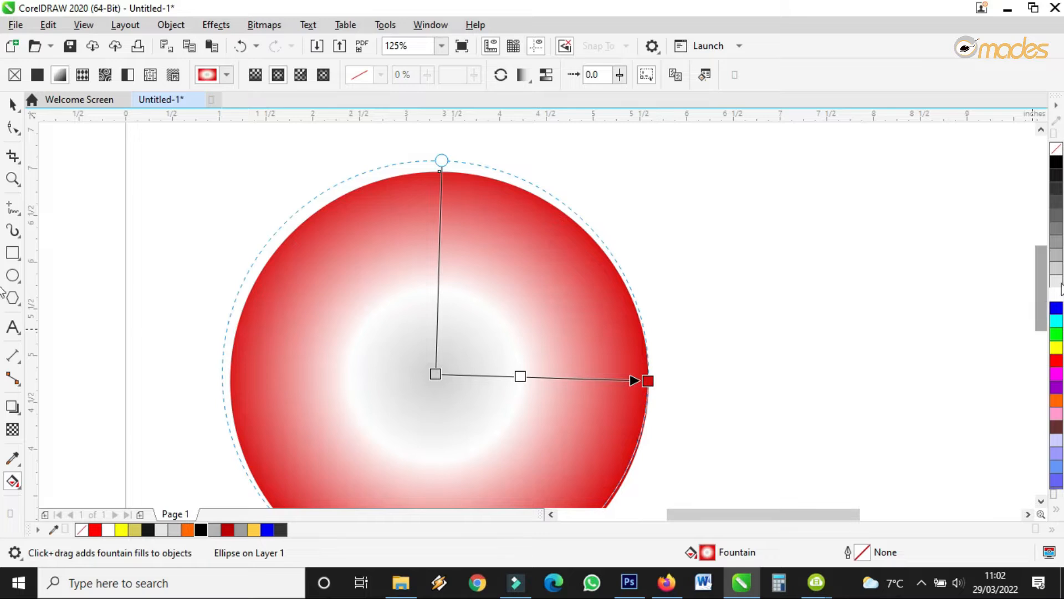
left_click_drag(1055, 256, 644, 377)
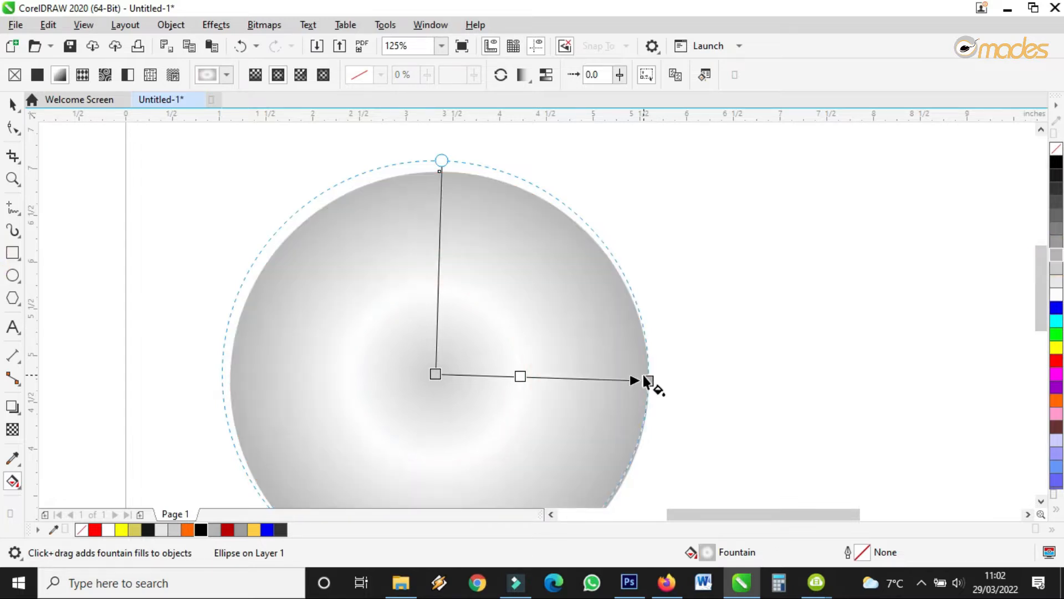
Step: Make the larger circle's fill linear with a white start node and darker gray nodes on both sides of the white middle
left_click(255, 75)
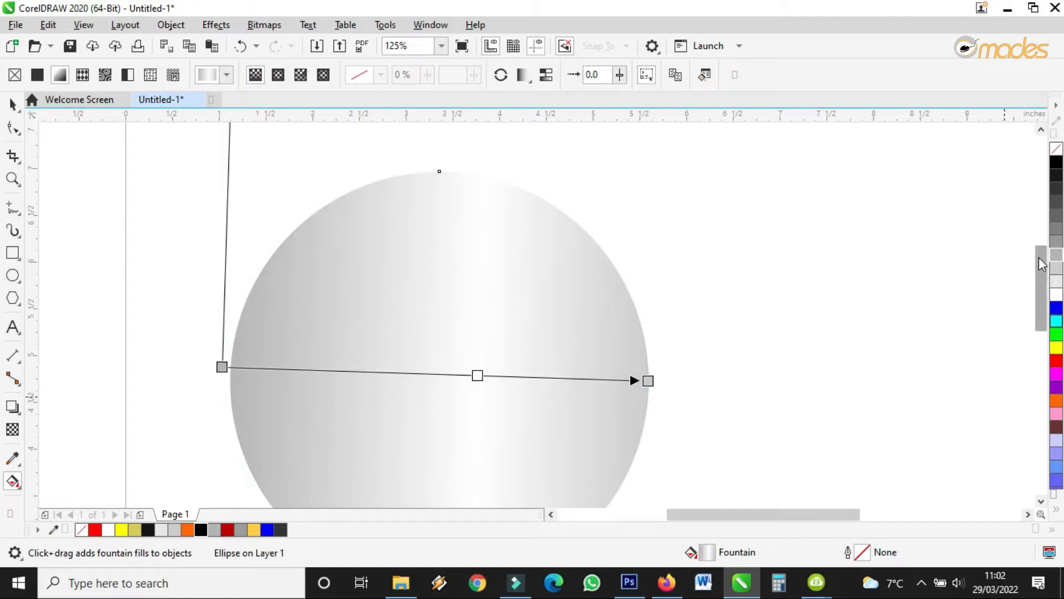
left_click_drag(1056, 228, 341, 370)
left_click_drag(1057, 293, 222, 367)
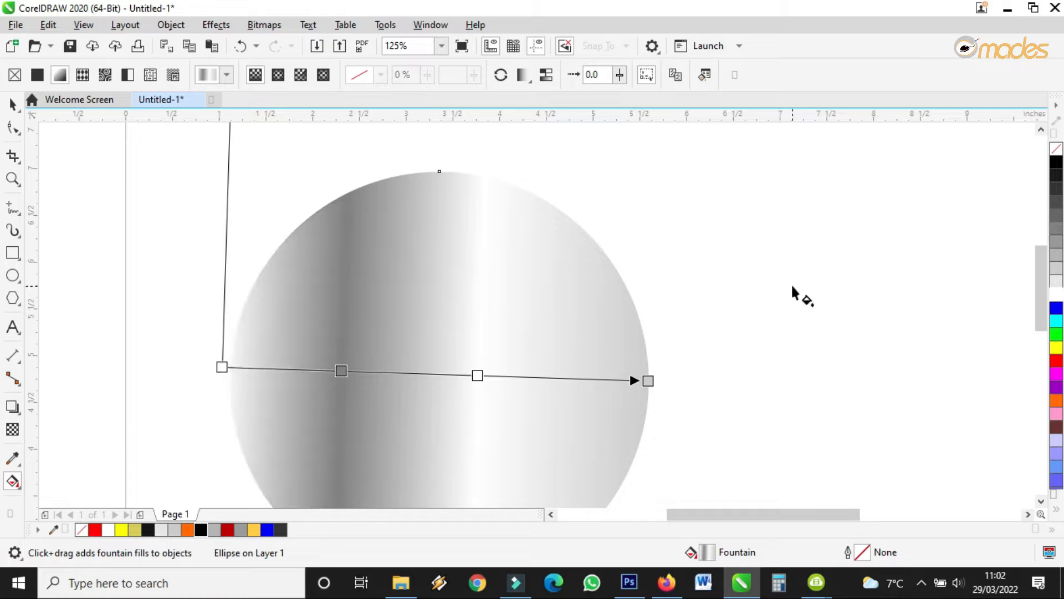
left_click_drag(1057, 249, 593, 378)
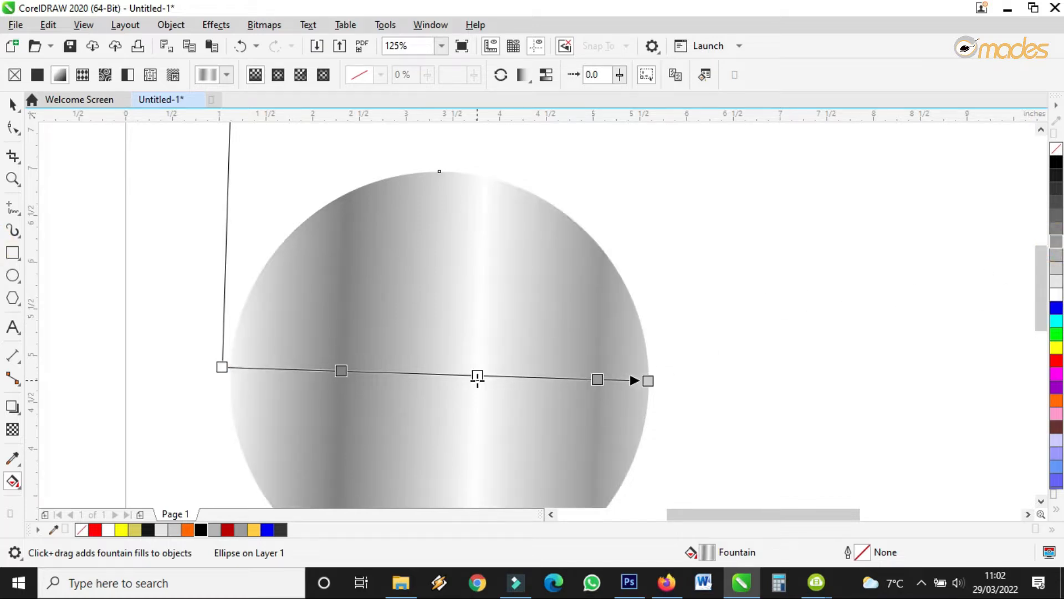
Step: Move both darker gray nodes toward the white middle, the first to 38 %, then lighten the end node and shift it slightly inward and up
left_click_drag(341, 370, 384, 372)
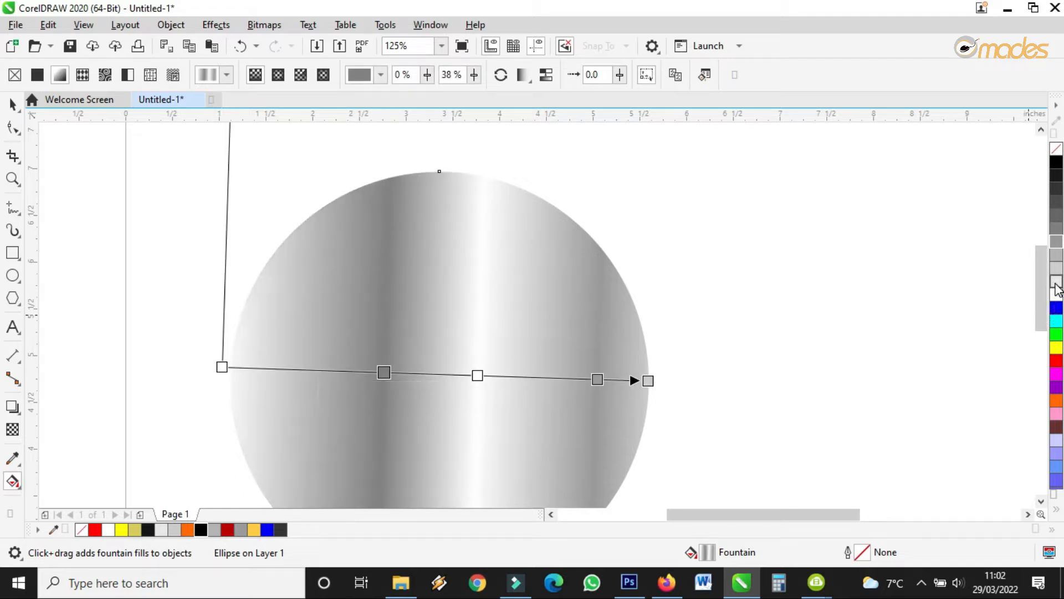
left_click_drag(594, 379, 555, 378)
left_click_drag(648, 380, 641, 373)
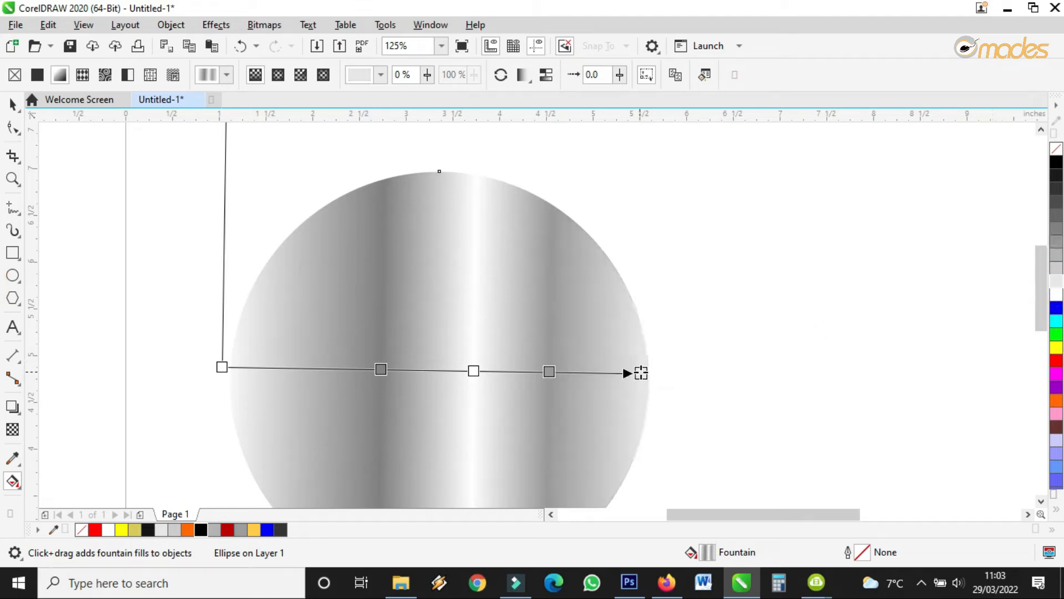
Step: Refine the linear fill with the first dark gray node at 42 %, a new white node before it and a light gray start node
mouse_move(380, 369)
left_mouse_down()
mouse_move(347, 369)
mouse_move(431, 371)
mouse_move(398, 370)
left_mouse_up()
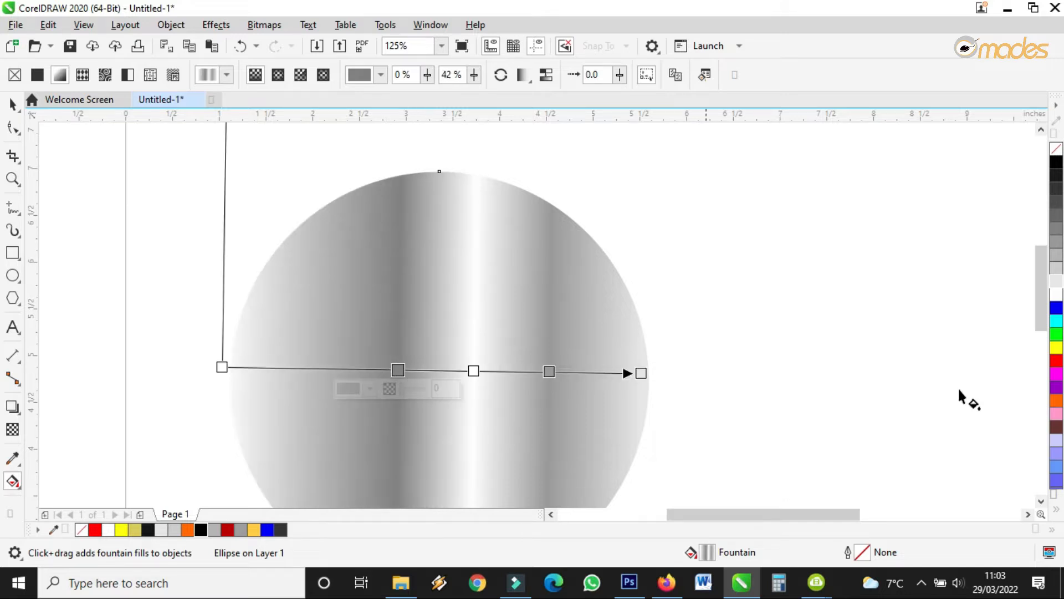
left_click_drag(1055, 295, 316, 367)
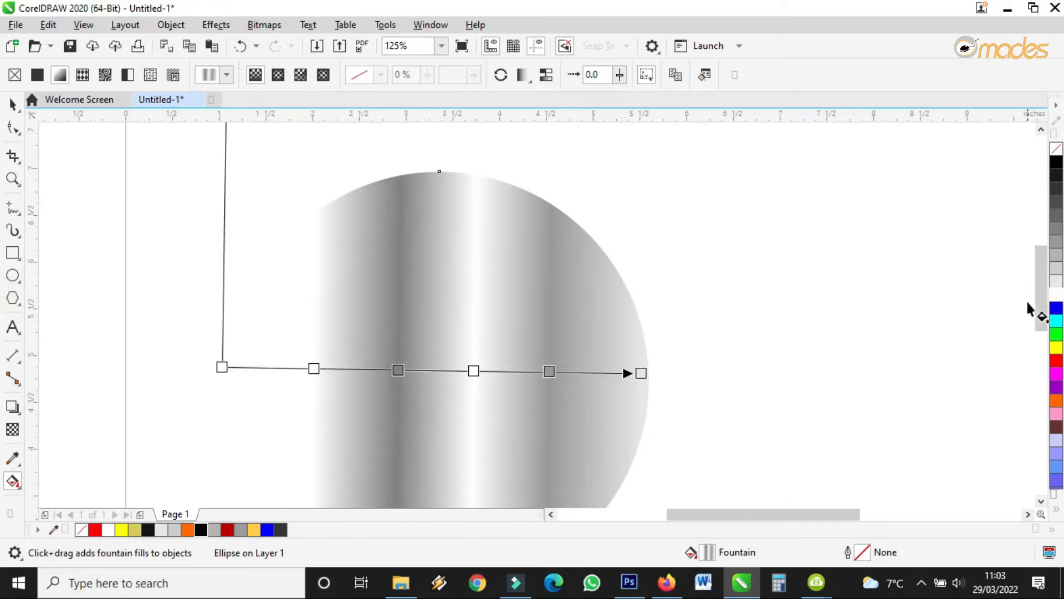
left_click_drag(1057, 264, 223, 366)
scroll(438, 354, "down", 2)
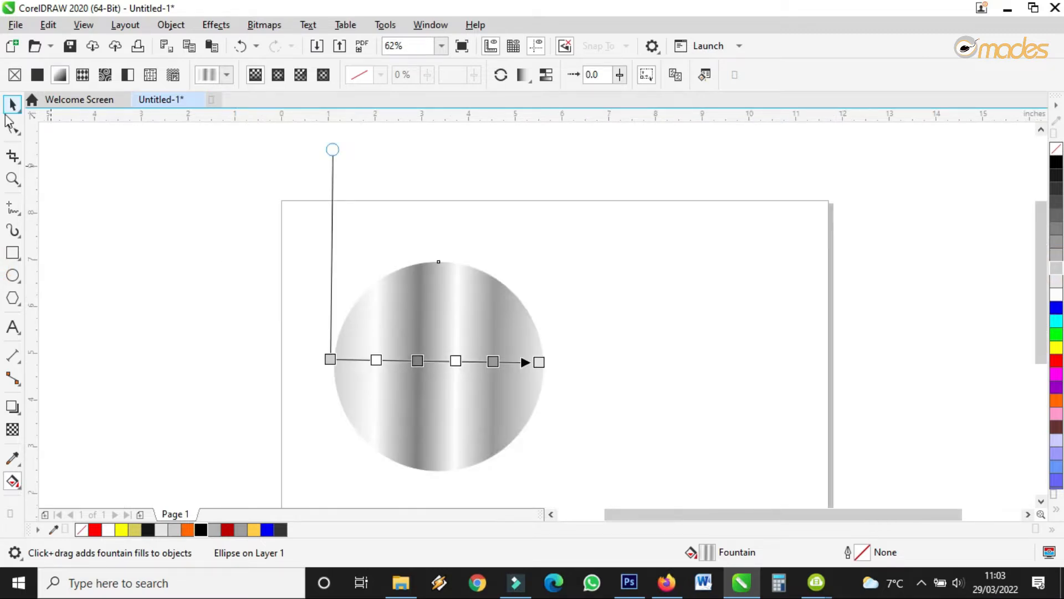
Step: Send the larger metallic circle to the back of the page, behind the yellow-to-red circle
left_click(12, 104)
scroll(475, 353, "up", 2)
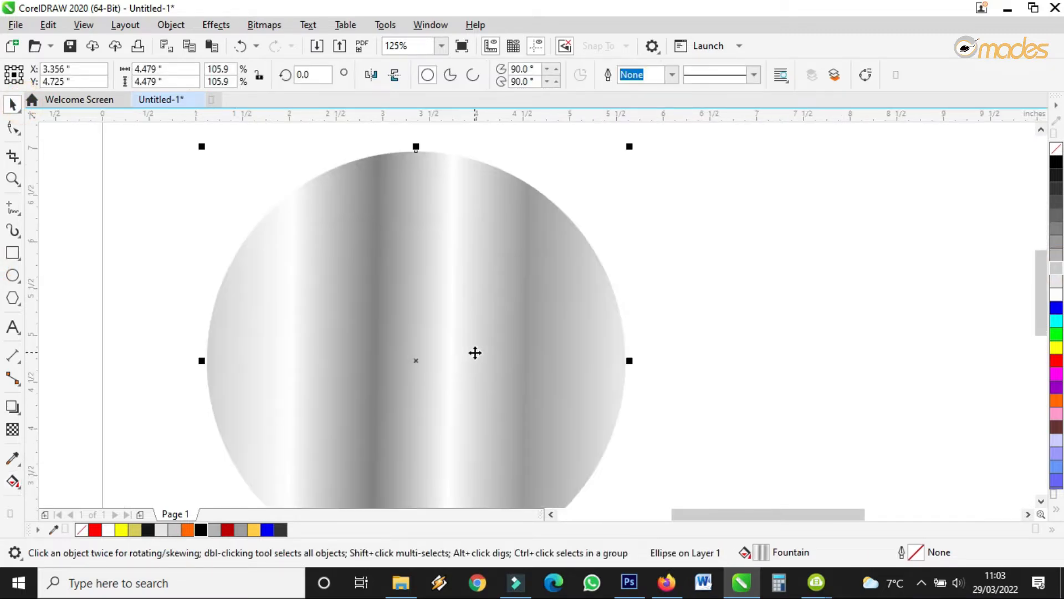
right_click(479, 303)
mouse_move(526, 237)
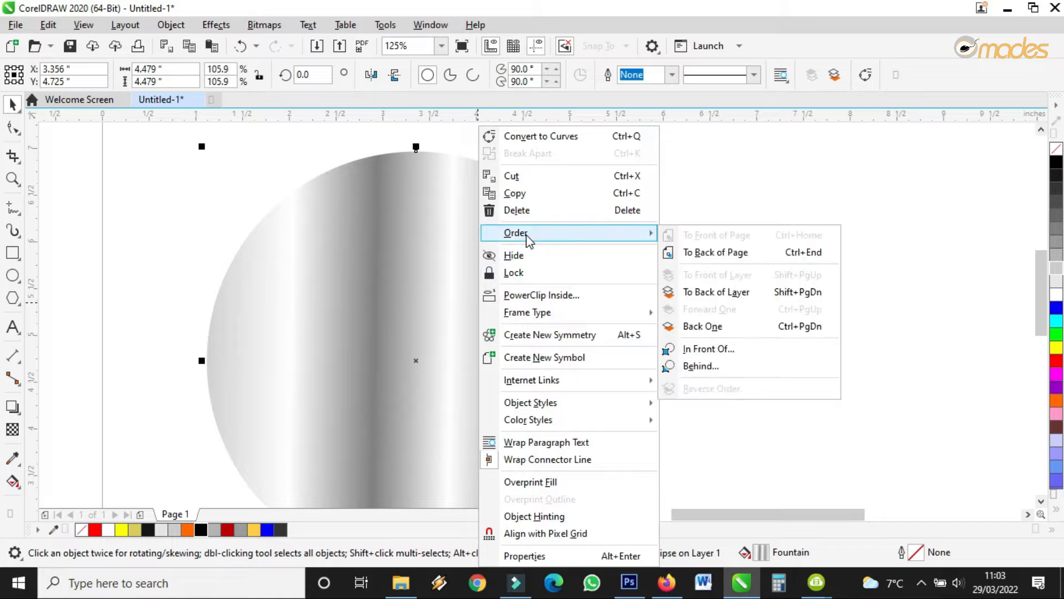
left_click(727, 253)
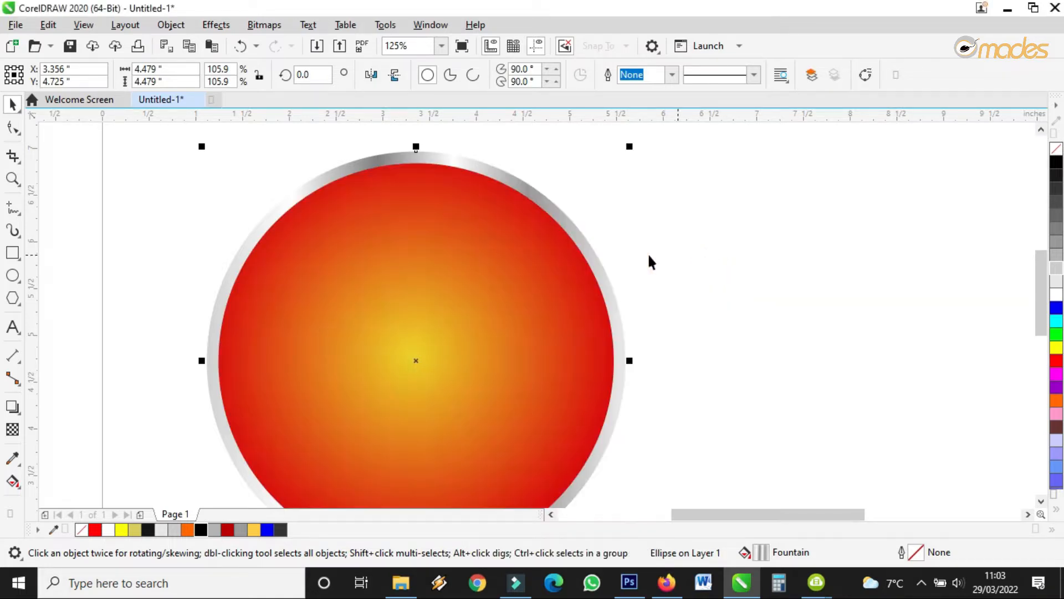
scroll(654, 247, "down", 2)
left_click(673, 225)
Step: Scale both circles together to about 3.58 inches and place a copy of them beside the page, to its left
left_click_drag(734, 153, 381, 438)
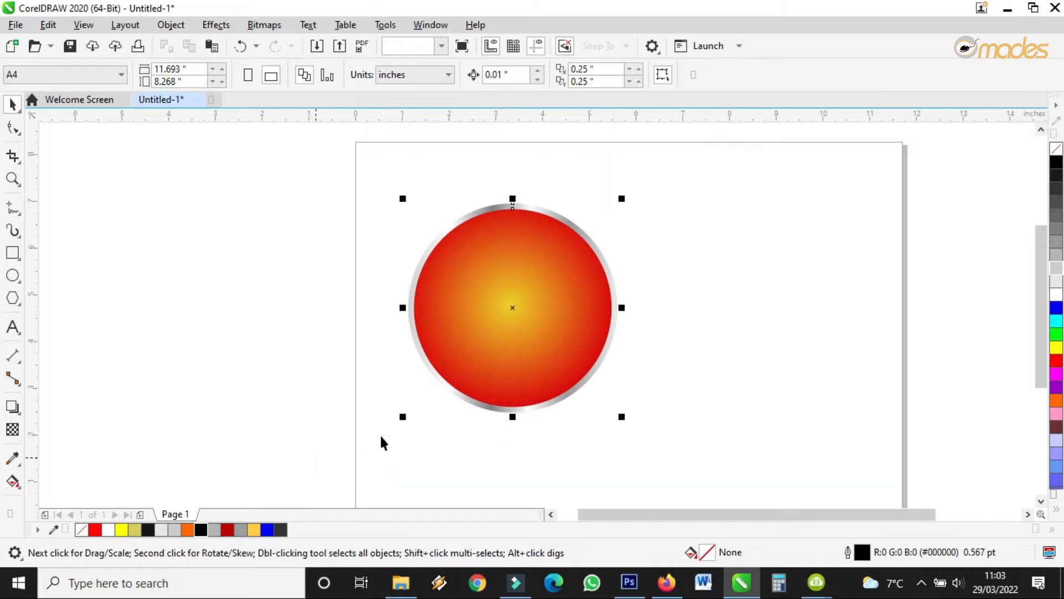
left_click_drag(625, 420, 581, 376)
left_click_drag(541, 297, 249, 248)
scroll(440, 183, "up", 2)
scroll(553, 250, "down", 2)
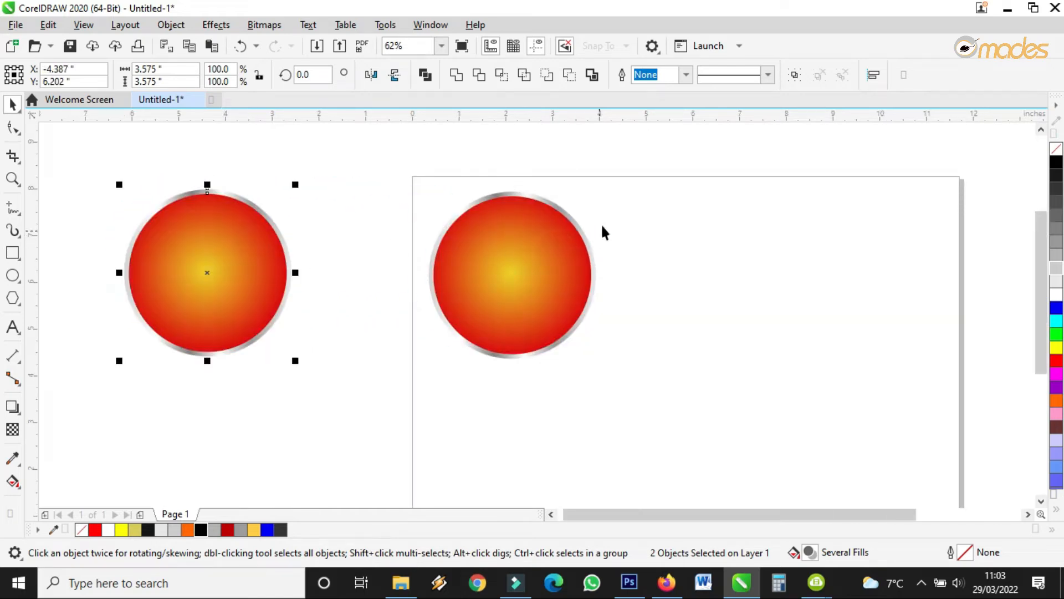
Step: Group the two concentric circles that lie on the page
scroll(549, 220, "up", 2)
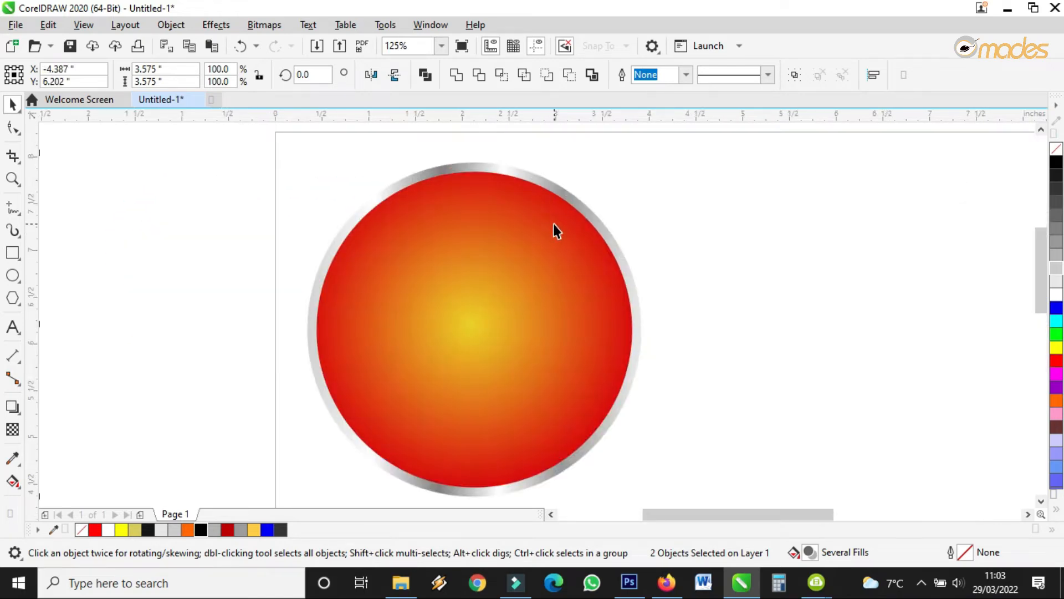
scroll(553, 224, "down", 2)
left_click_drag(663, 147, 432, 348)
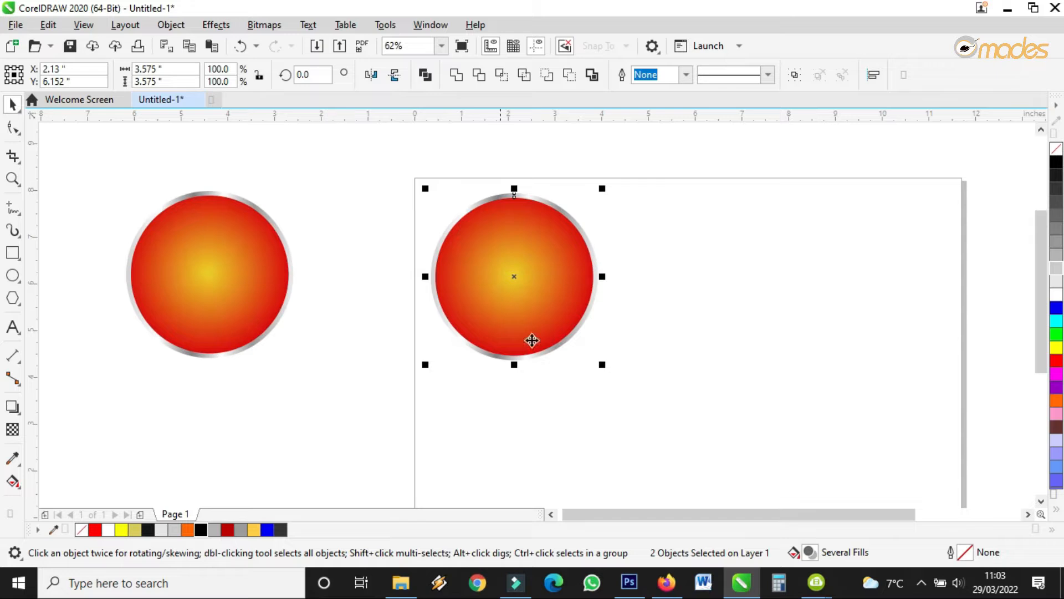
scroll(563, 233, "up", 2)
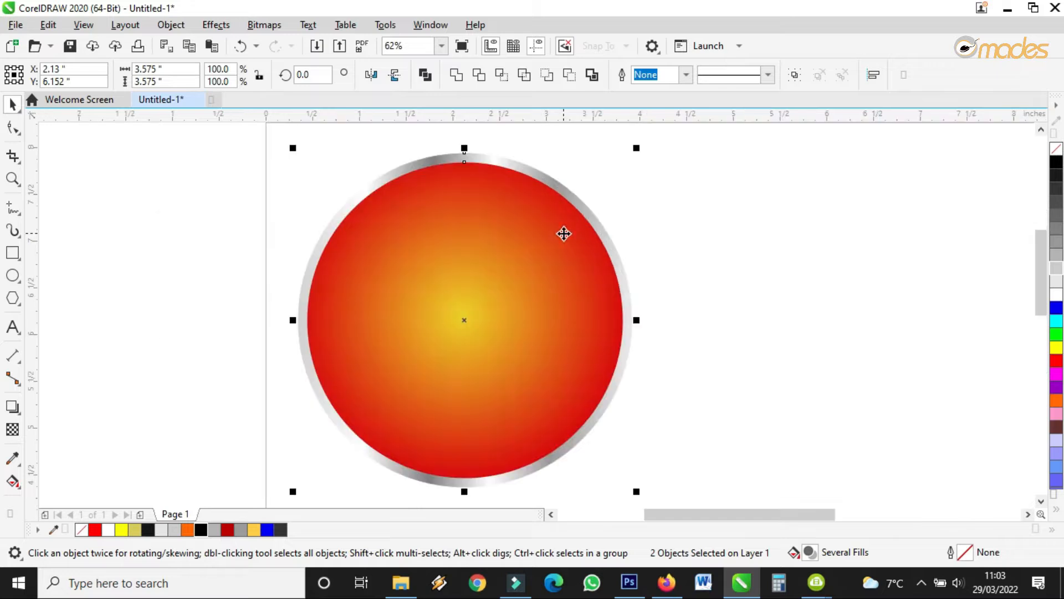
left_click(794, 76)
left_click(737, 189)
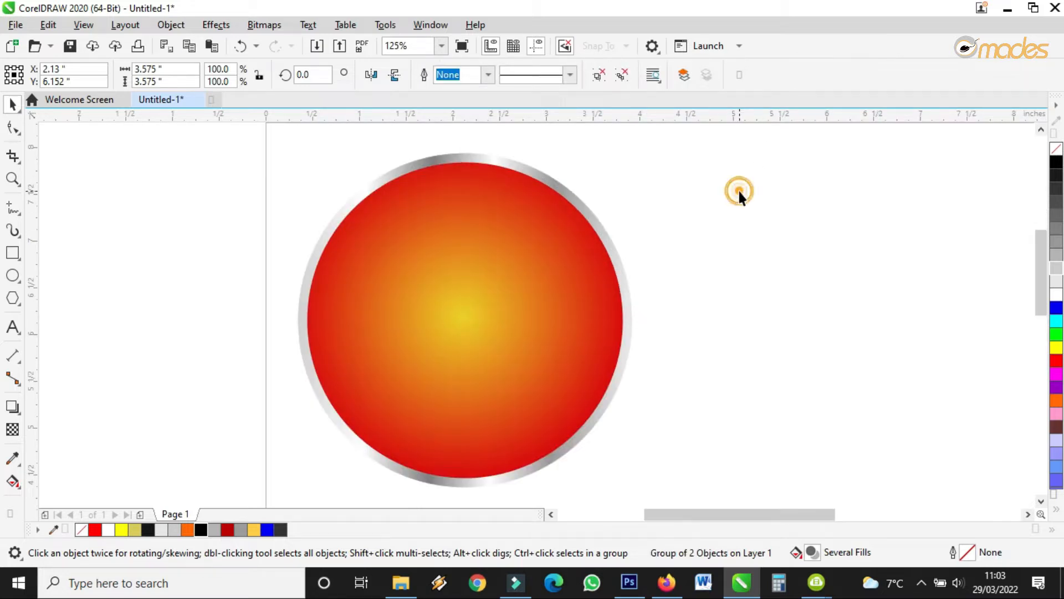
Step: Draw a thin vertical rectangle about 0.03 by 3.53 inches to the right of the emblem and fill it purple
left_click(12, 254)
left_click_drag(689, 161, 690, 492)
key("space")
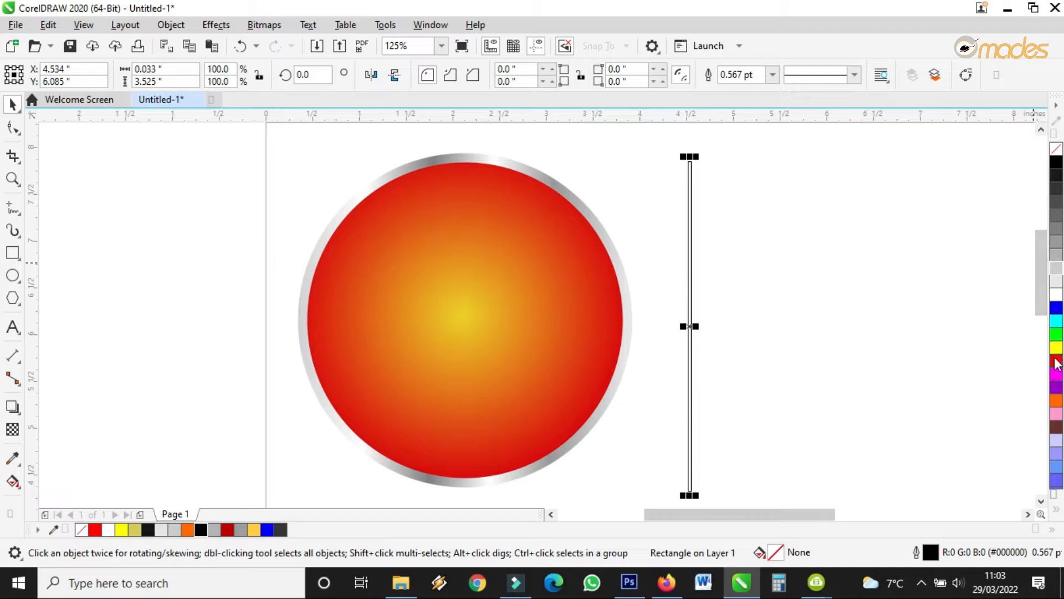
left_click(1056, 388)
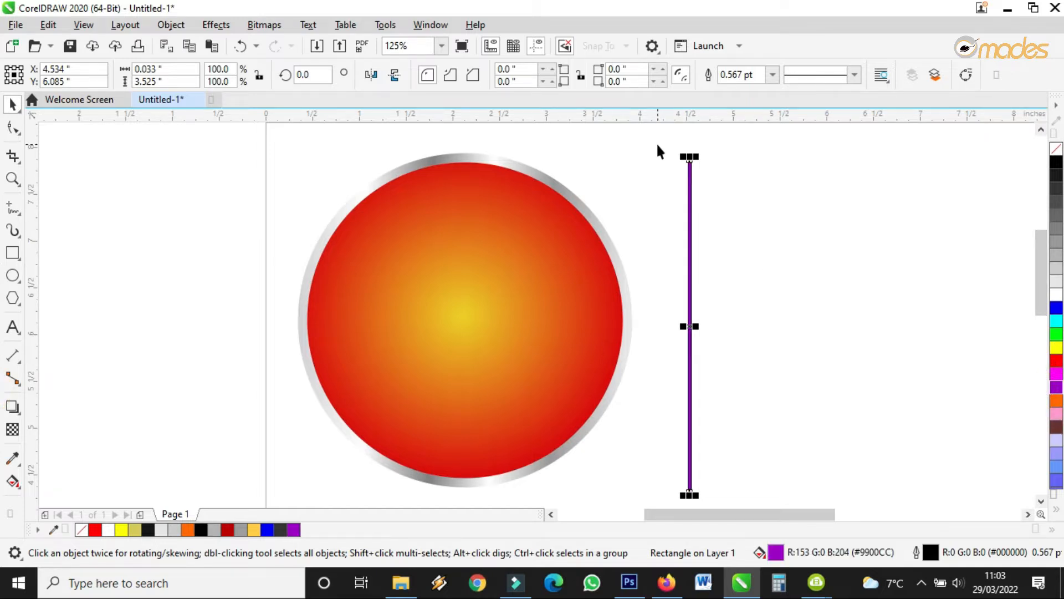
Step: Remove the outline from the thin purple rectangle by setting its outline width to None
scroll(671, 149, "up", 3)
left_click(773, 75)
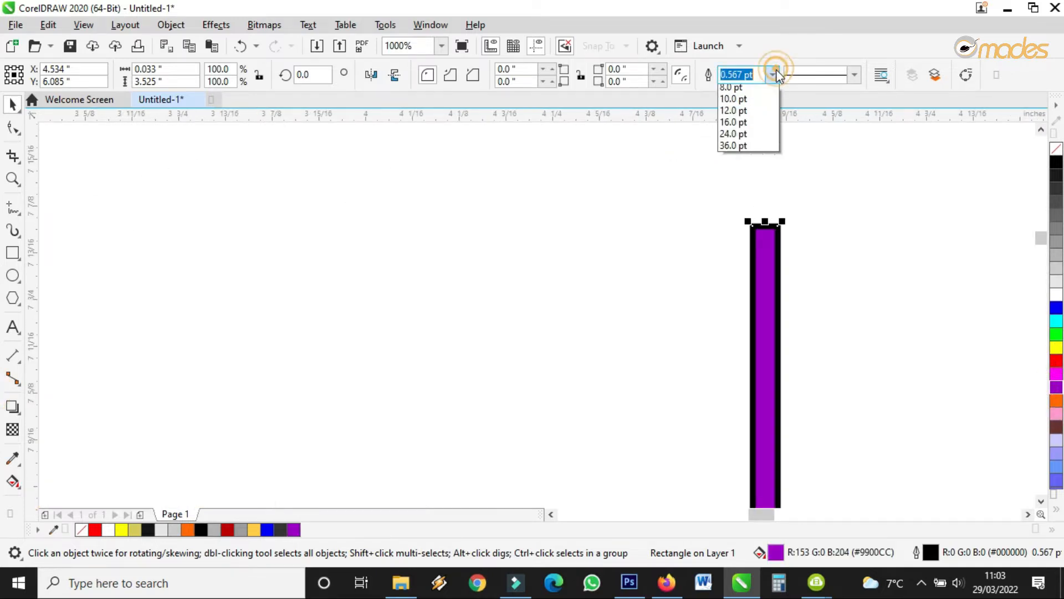
left_click(735, 87)
scroll(725, 207, "down", 2)
scroll(725, 207, "down", 1)
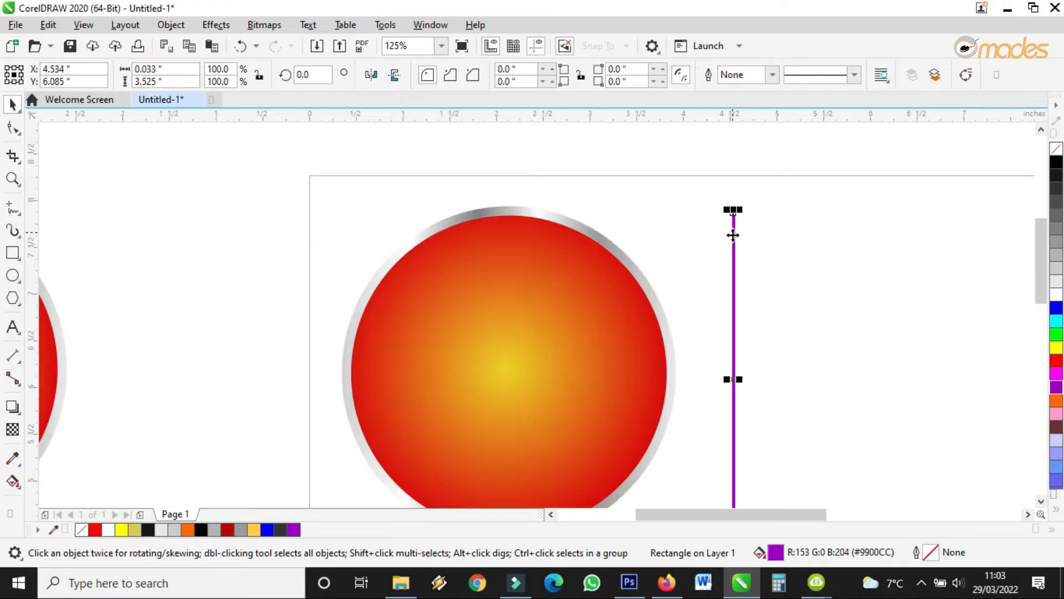
Step: Move the purple bar onto the right half of the emblem and rotate it to about 58°
left_click_drag(733, 245, 573, 186)
left_click(573, 185)
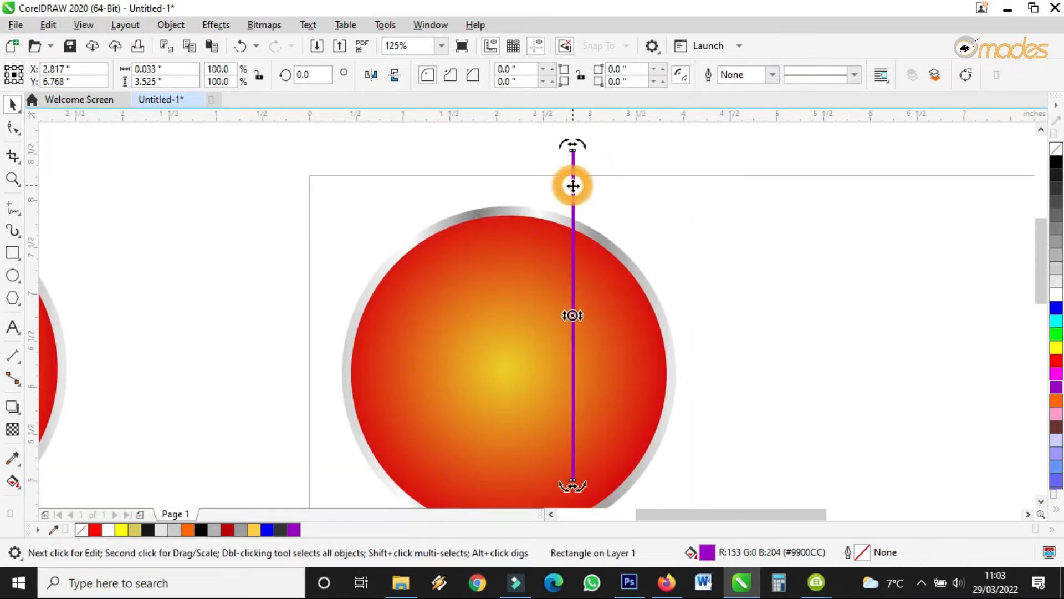
left_click(622, 180)
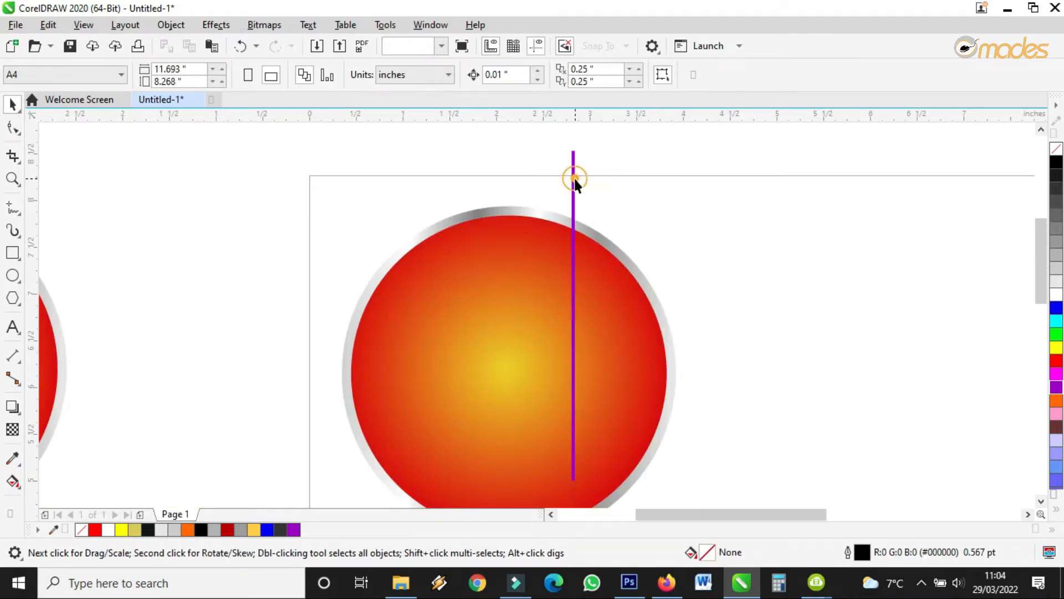
left_click(573, 176)
left_click(573, 175)
scroll(580, 147, "up", 2)
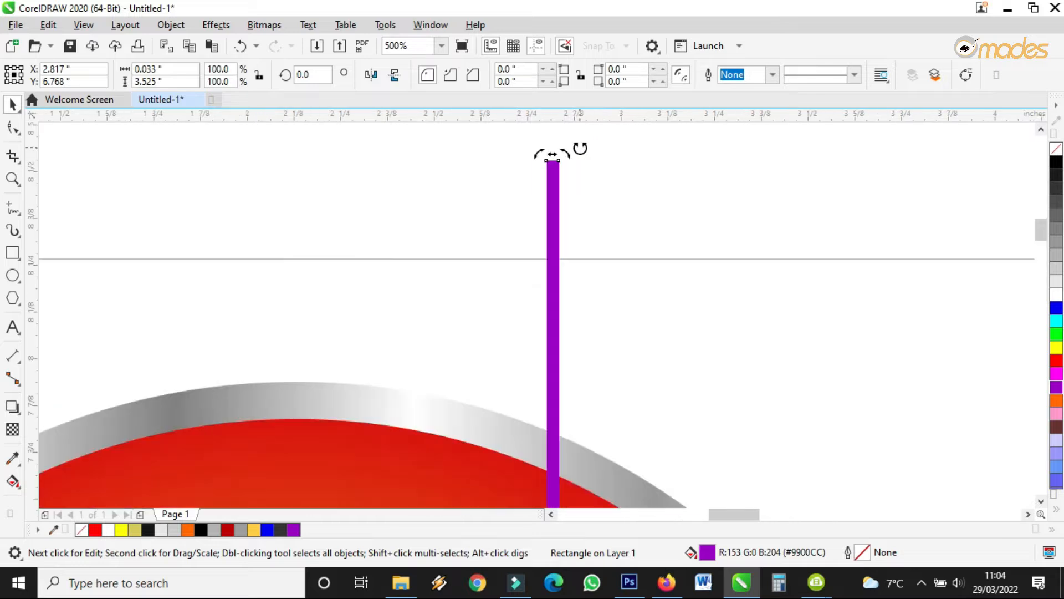
left_click_drag(566, 153, 187, 187)
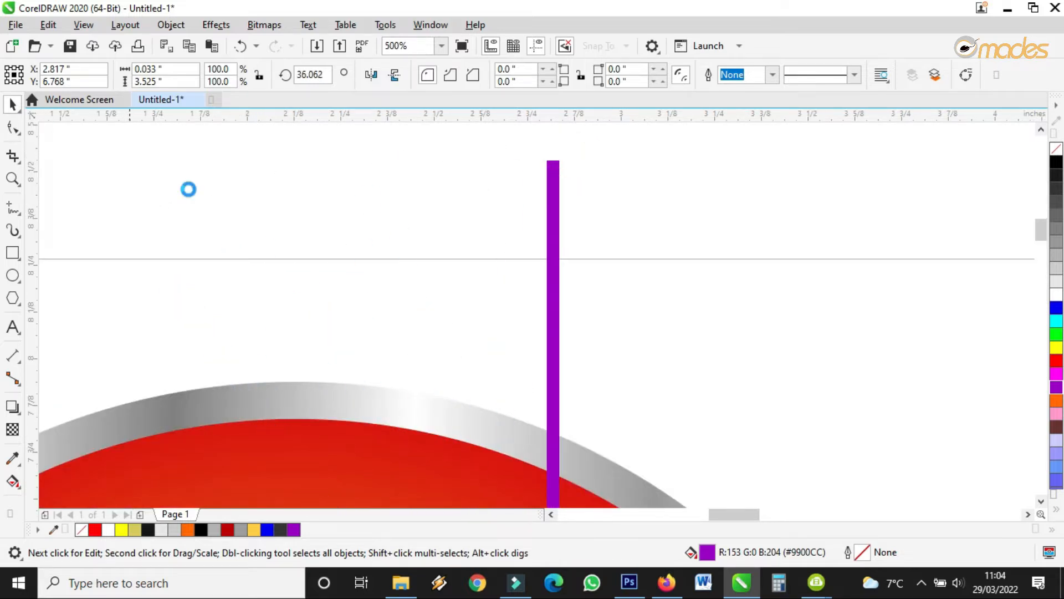
scroll(594, 163, "down", 3)
left_click_drag(641, 316, 665, 292)
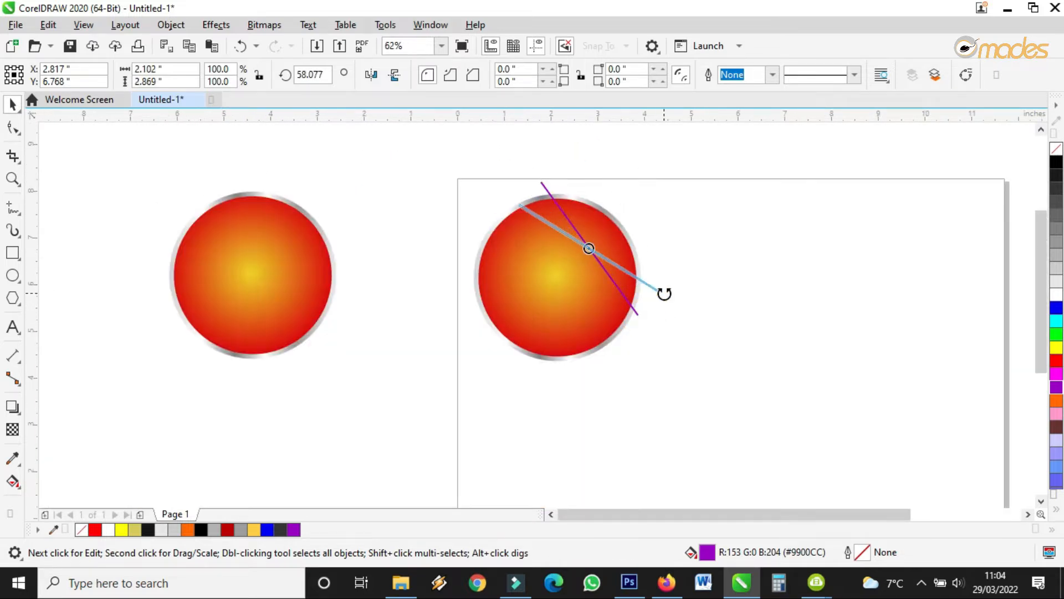
Step: Move the tilted bar up so it crosses the emblem's upper right part, centered at about X 2.69, Y 7.29 inches
scroll(611, 229, "up", 1)
left_click_drag(587, 285, 575, 229)
left_click_drag(576, 233, 576, 234)
key("Escape")
scroll(613, 155, "up", 1)
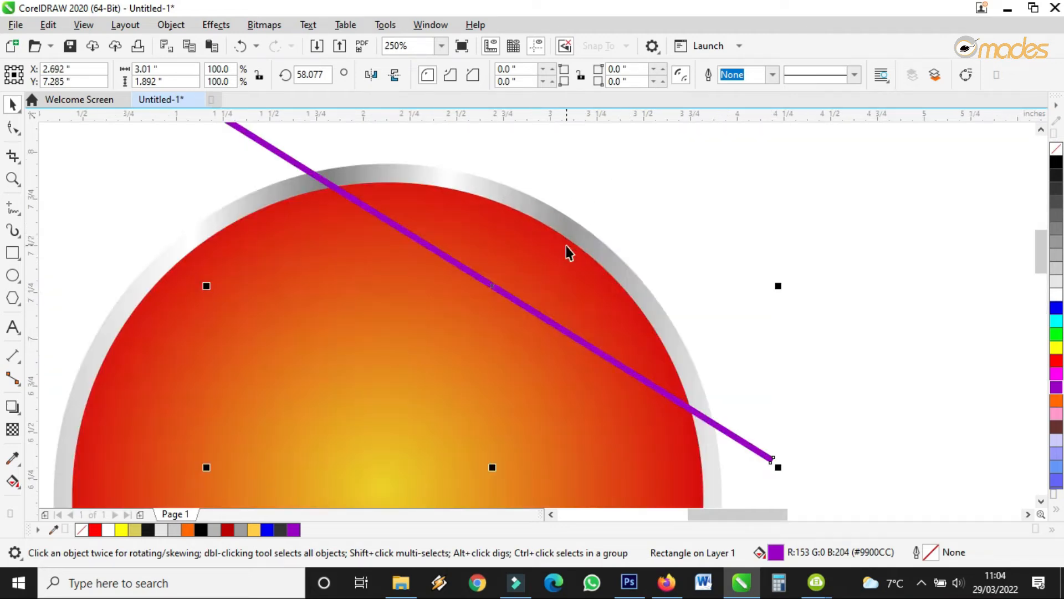
scroll(566, 245, "down", 1)
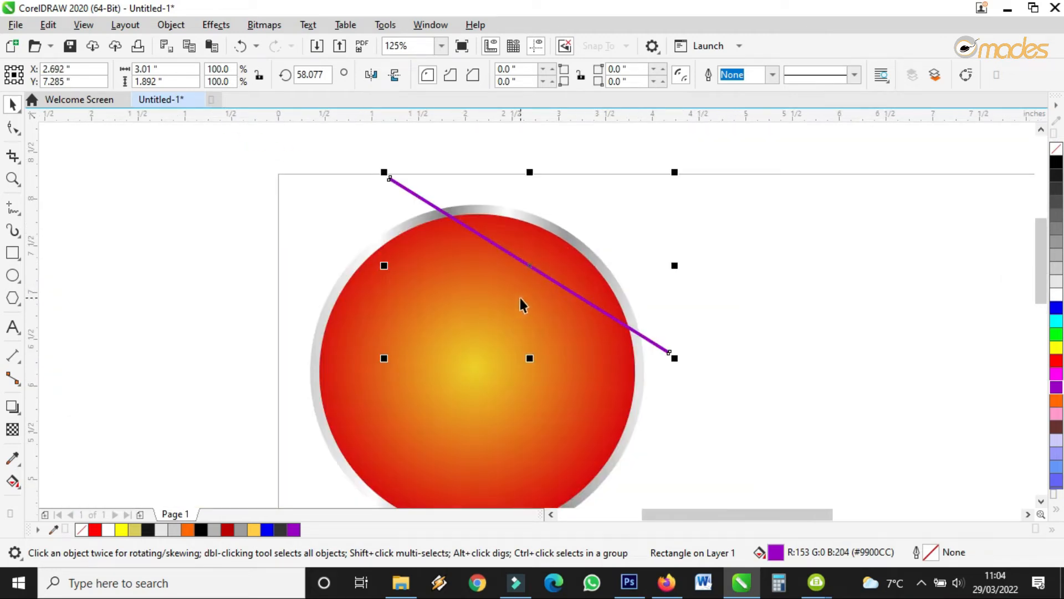
scroll(555, 301, "up", 1)
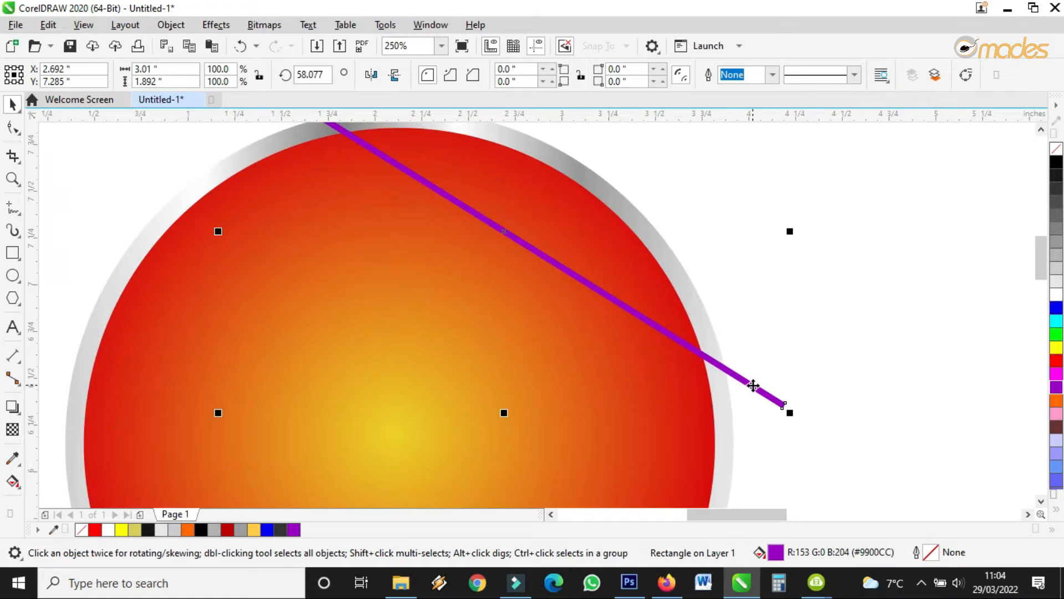
scroll(752, 386, "down", 1)
scroll(764, 391, "up", 1)
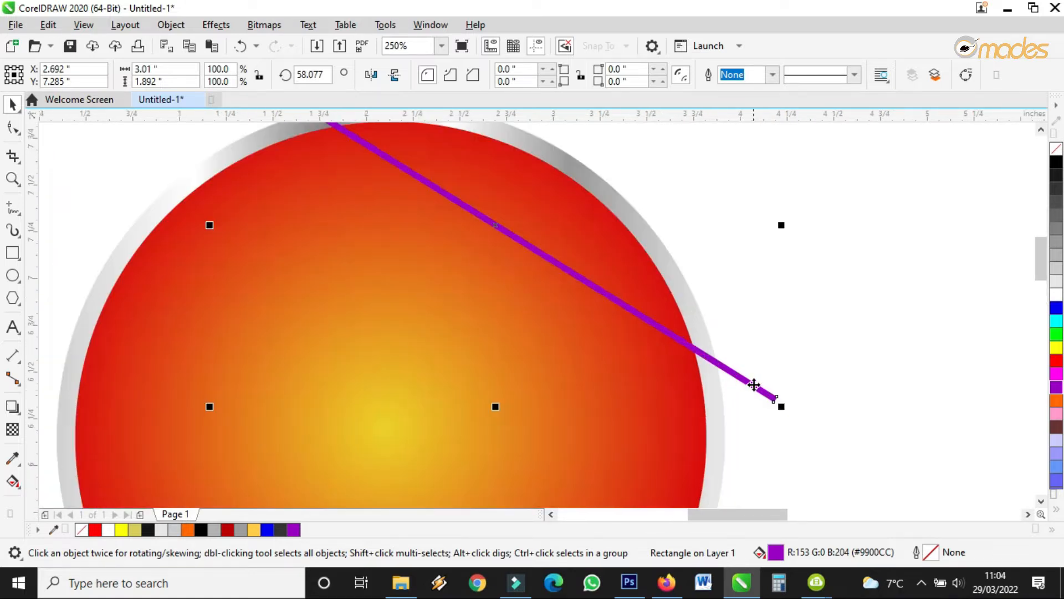
scroll(753, 366, "down", 1)
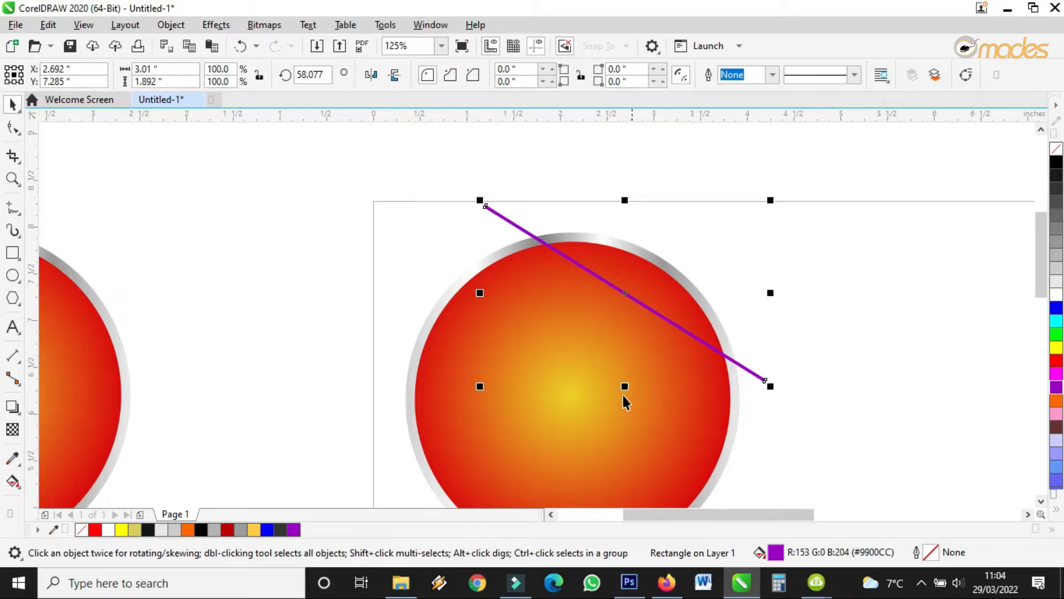
Step: Trim the grouped circles on the page with the tilted purple bar
left_click(587, 437, "shift")
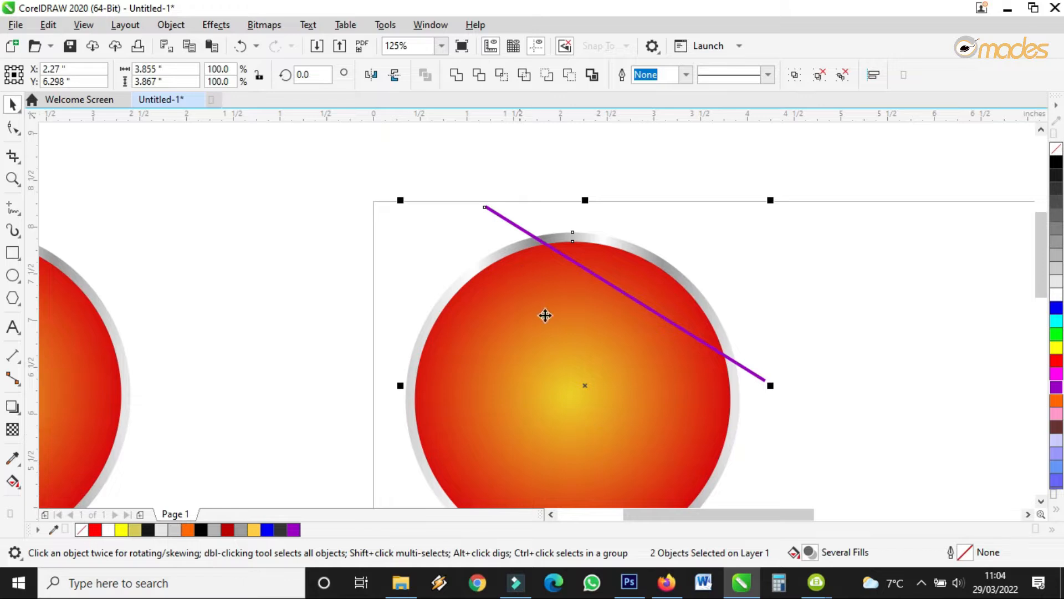
left_click_drag(545, 316, 682, 349)
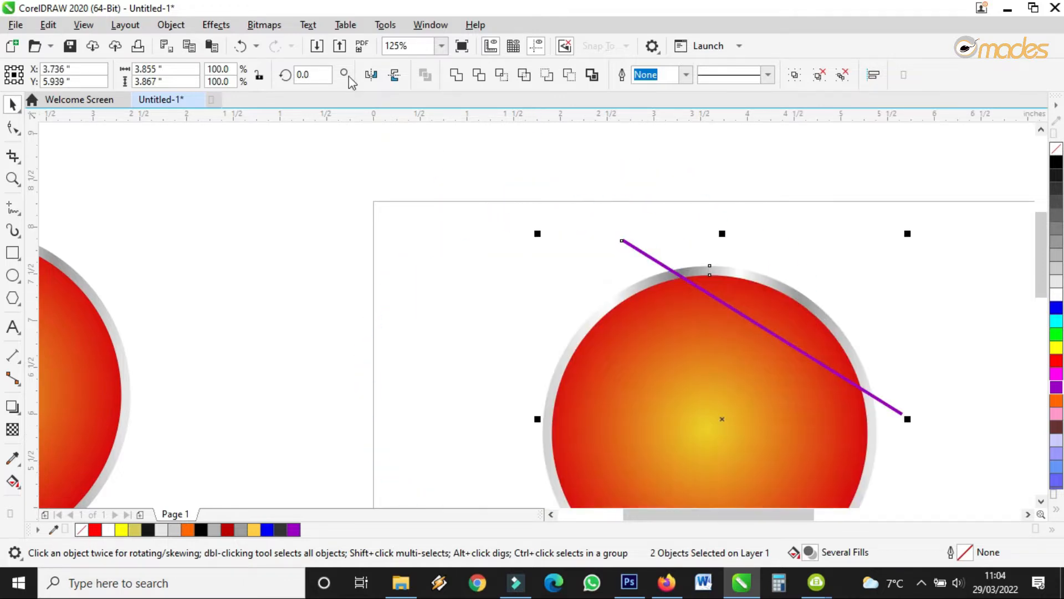
left_click(240, 46)
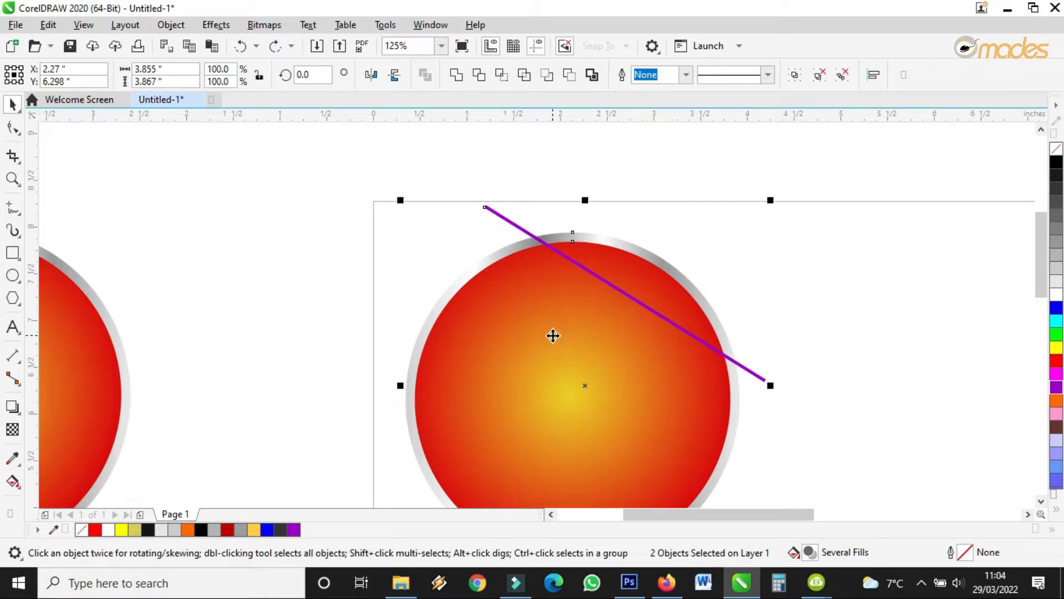
left_click(481, 75)
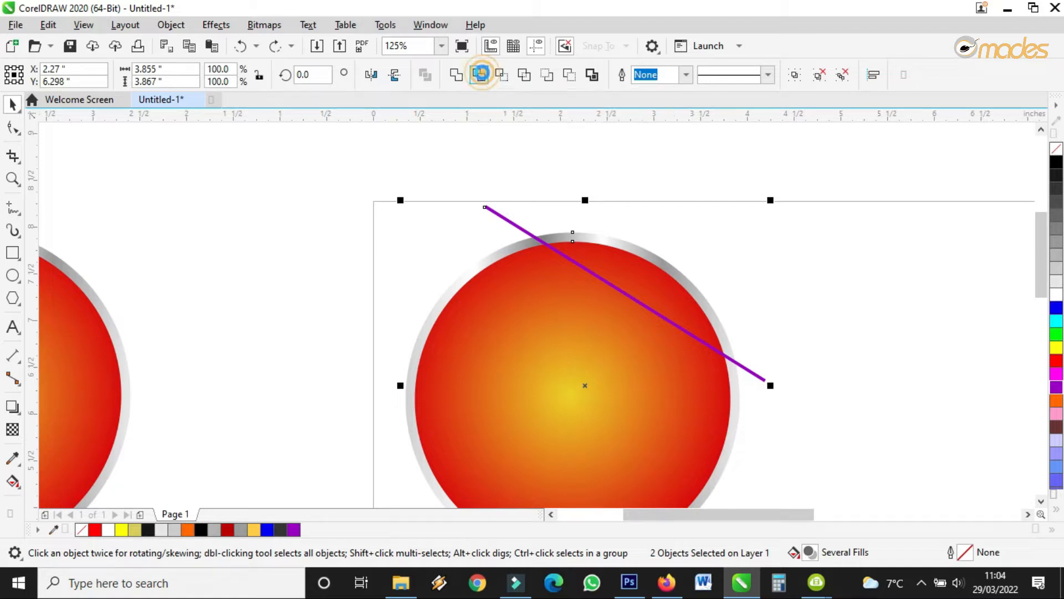
left_click(732, 229)
Step: Move the purple bar off the cut to the emblem's upper right, centered at about X 3.49, Y 7.63 inches
scroll(733, 372, "up", 3)
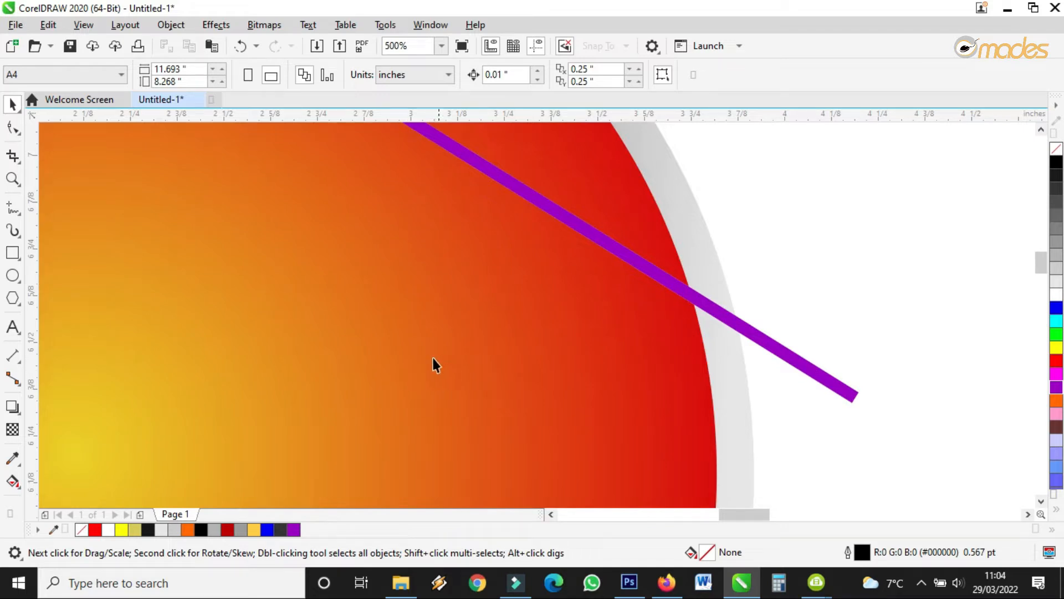
scroll(677, 350, "down", 3)
scroll(687, 333, "up", 2)
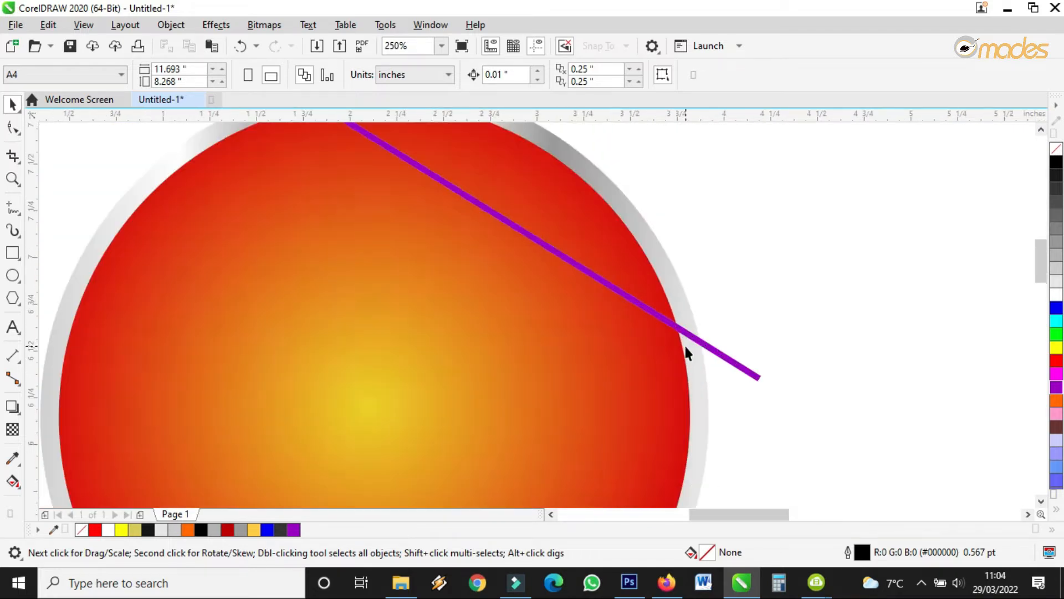
scroll(613, 352, "down", 2)
left_click_drag(672, 356, 747, 325)
scroll(571, 316, "up", 2)
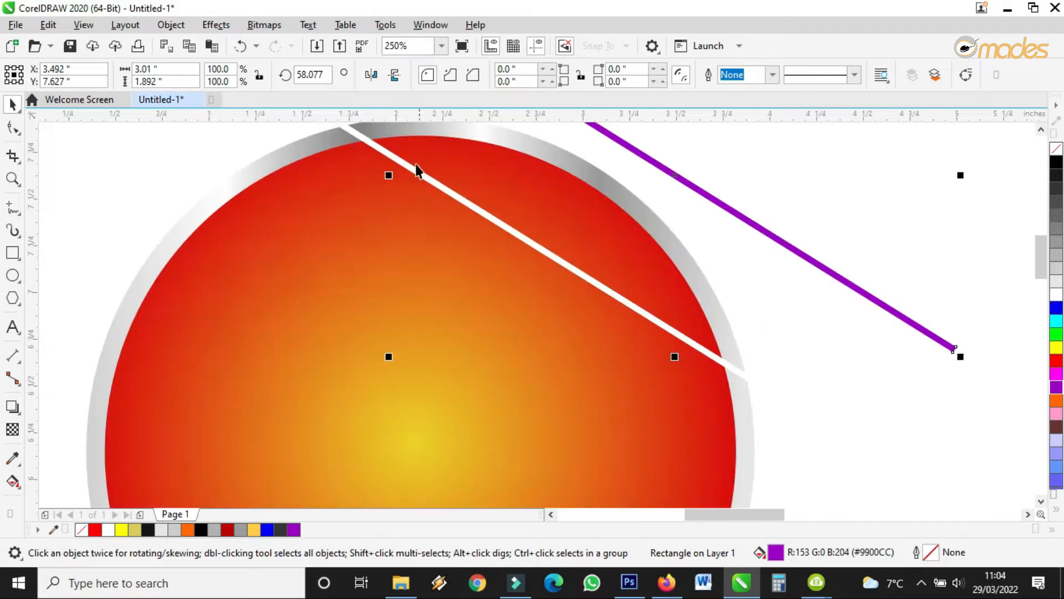
Step: Shift the emblem group slightly to about X 2.10, Y 6.16 inches and move the purple bar farther away, to about X 3.93, Y 7.77
scroll(644, 366, "down", 2)
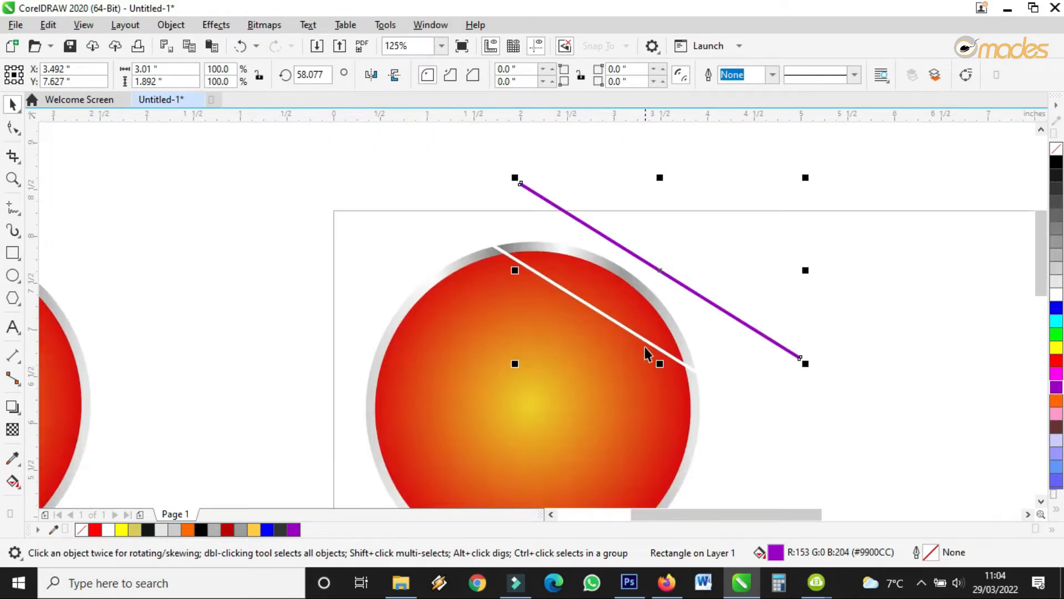
left_click(640, 318)
left_click_drag(584, 353, 598, 376)
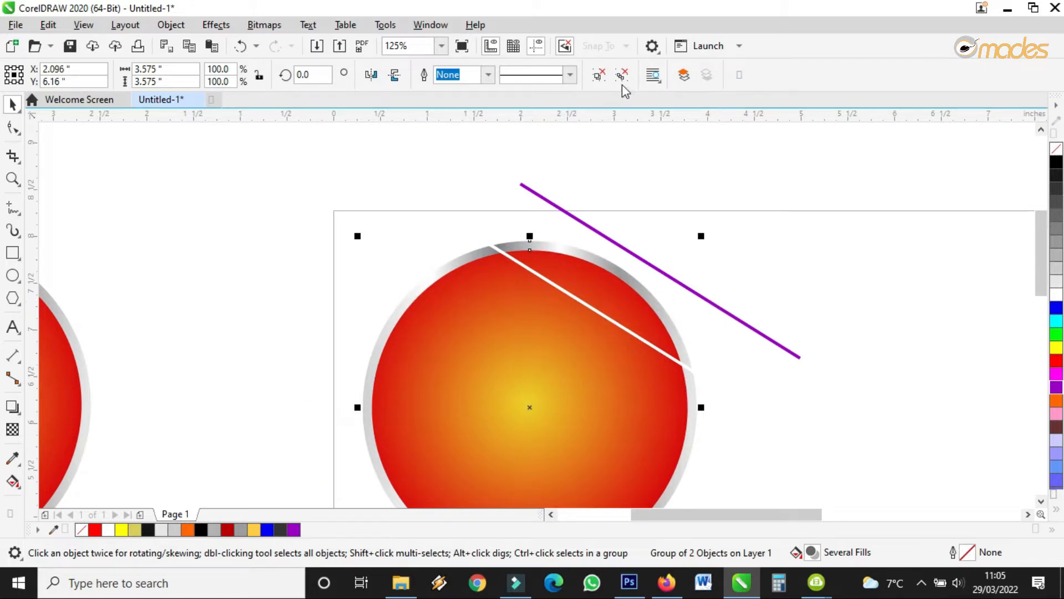
left_click(632, 253)
left_click_drag(634, 258, 676, 244)
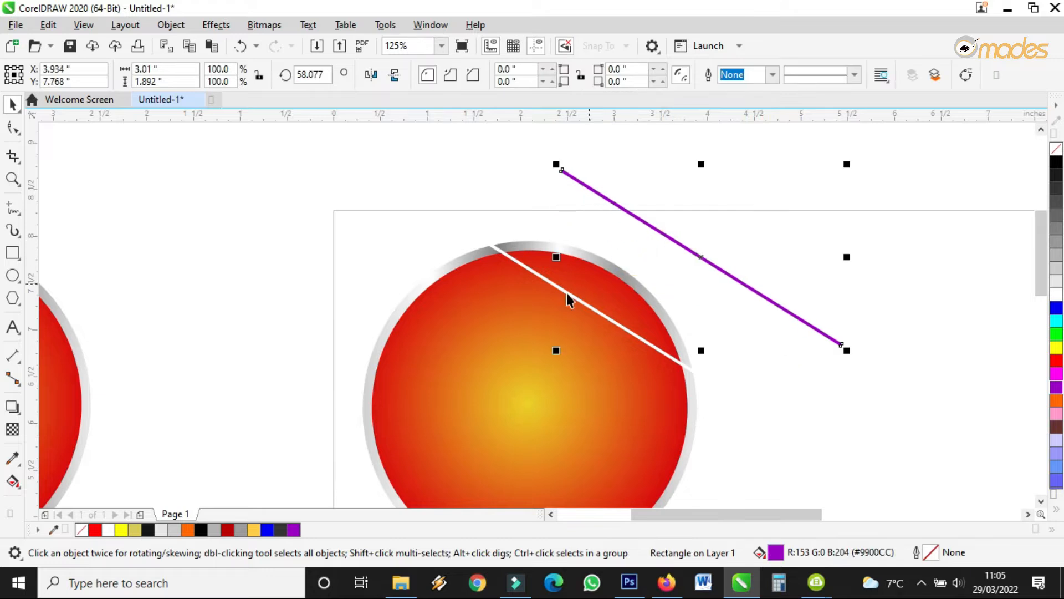
Step: Ungroup the cut emblem and break its yellow-to-red gradient circle apart into two separate pieces
left_click(575, 309)
left_click(618, 76)
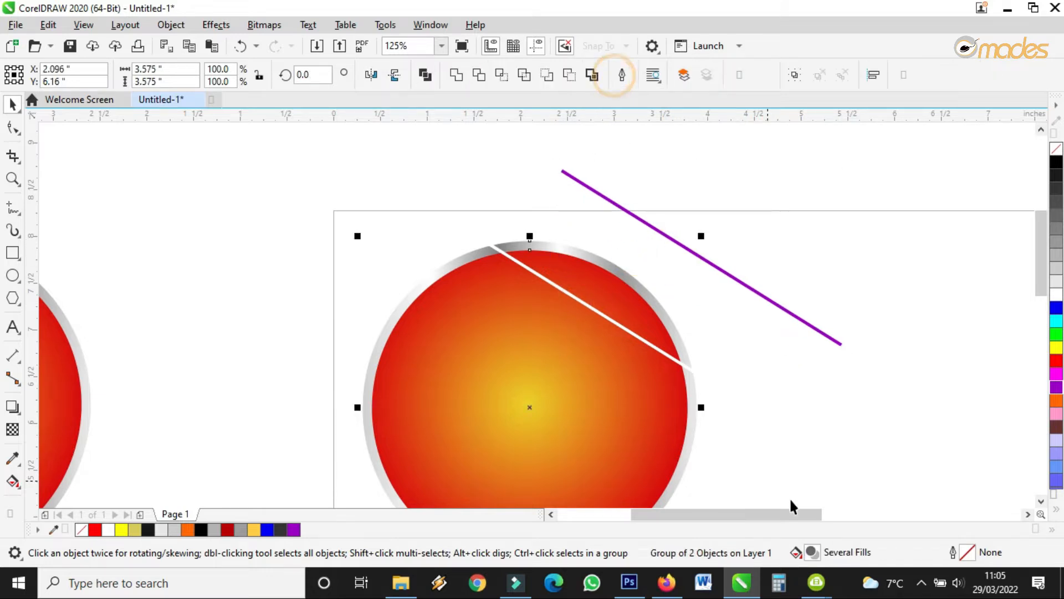
left_click(793, 494)
left_click(593, 275)
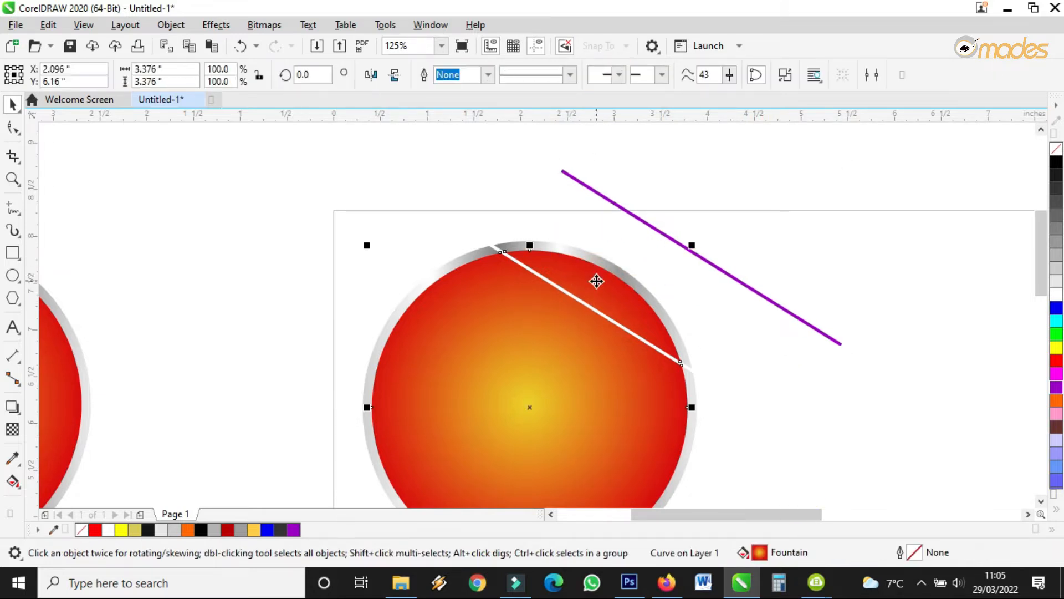
scroll(593, 275, "up", 3)
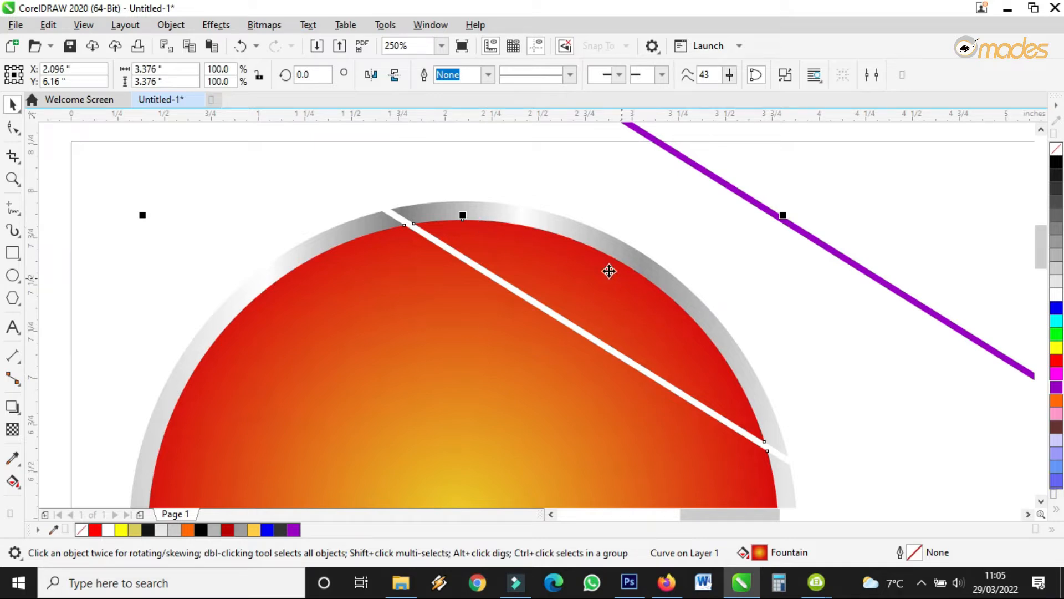
left_click(783, 80)
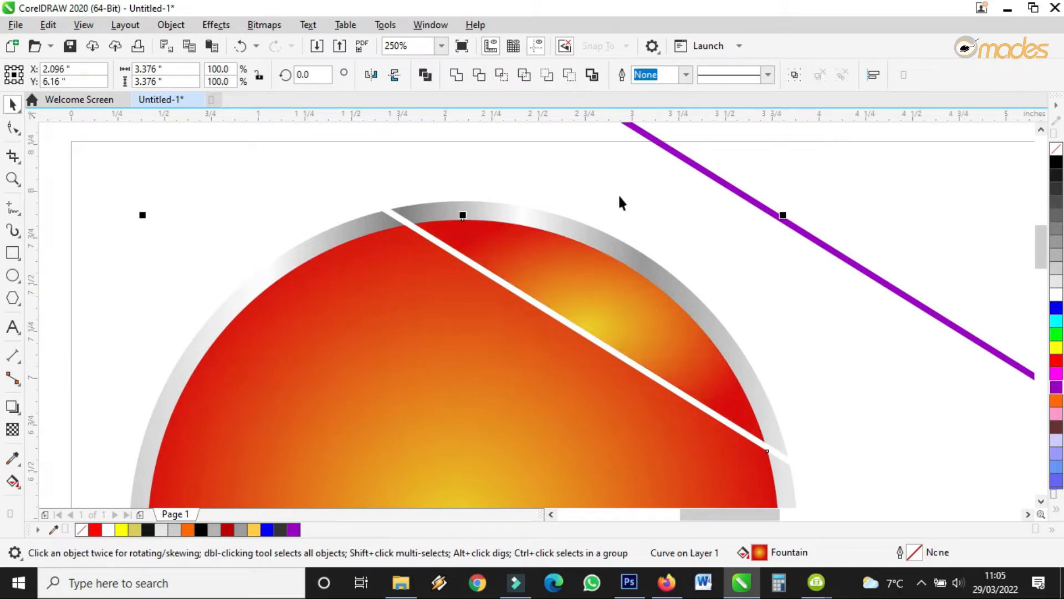
Step: Break the emblem's metallic rim apart into separate curves on either side of the cut
left_click(683, 262)
left_click(617, 248)
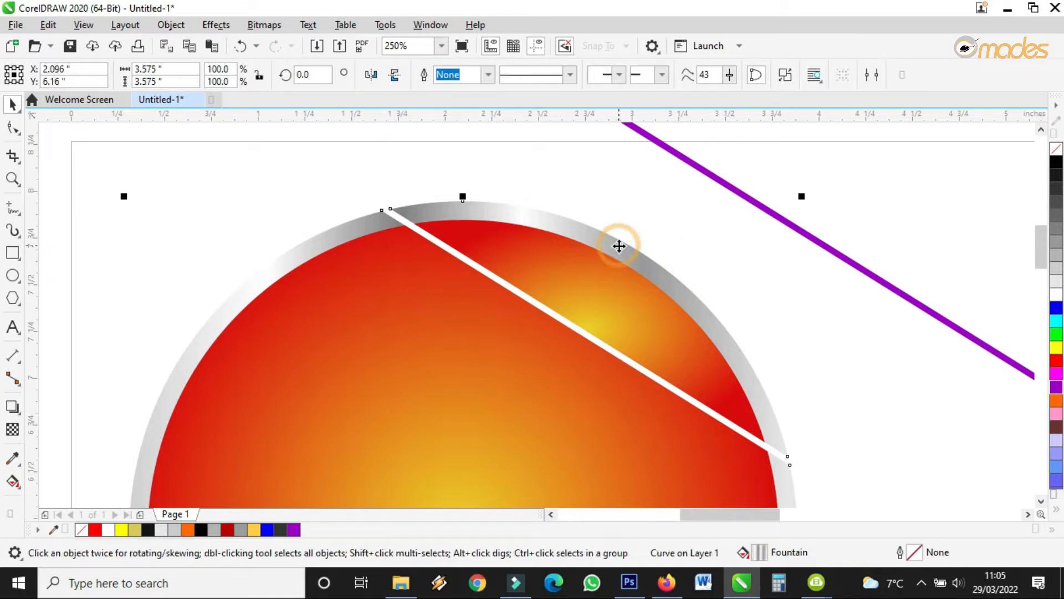
left_click(784, 78)
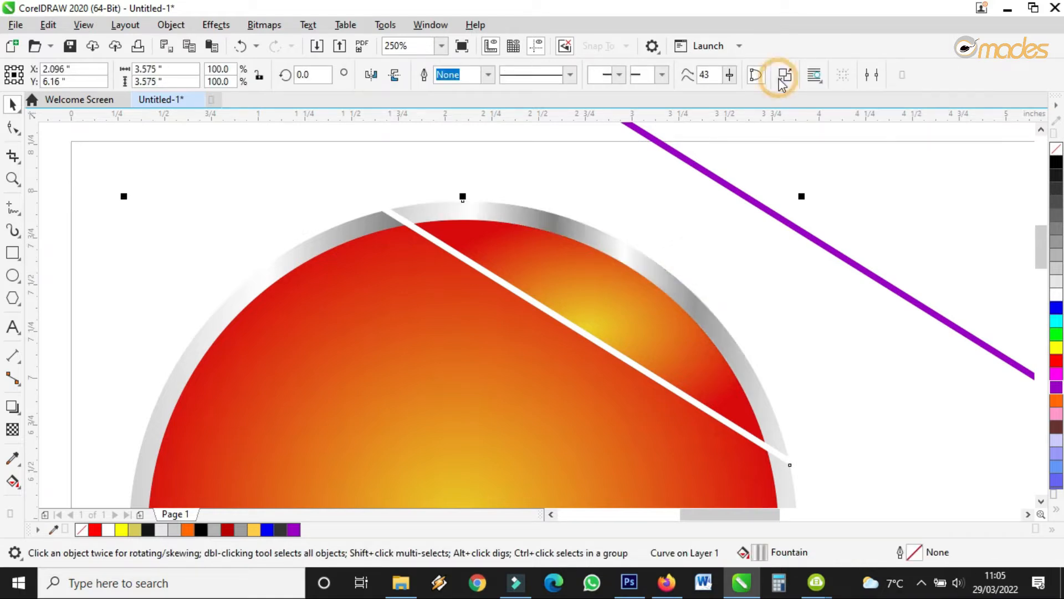
Step: Group the cut-off cap's gradient piece with its rim piece and move the group away from the emblem's upper right
scroll(541, 324, "down", 2)
left_click_drag(729, 194, 404, 422)
left_click_drag(558, 307, 720, 217)
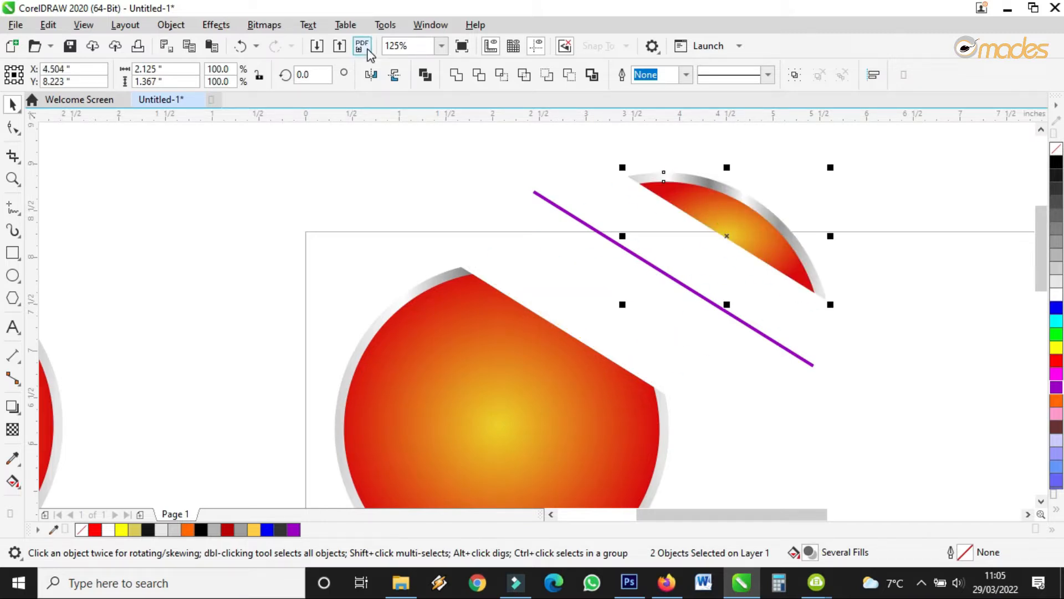
left_click(242, 47)
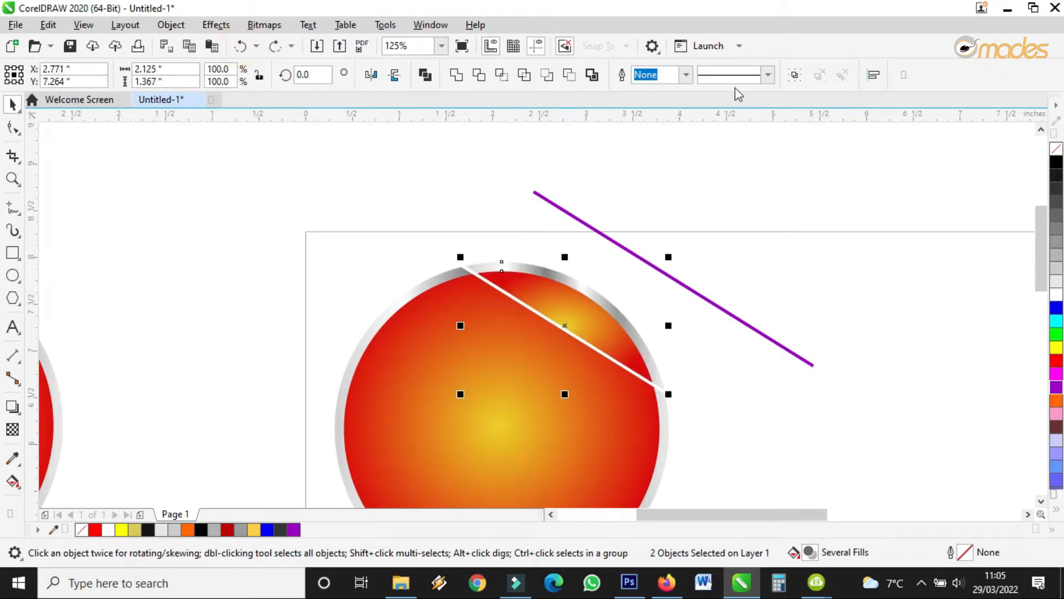
left_click(795, 74)
left_click_drag(536, 290, 650, 245)
Step: Group the remaining gradient piece and rim of the large emblem part
scroll(503, 260, "down", 1)
left_click_drag(359, 251, 594, 492)
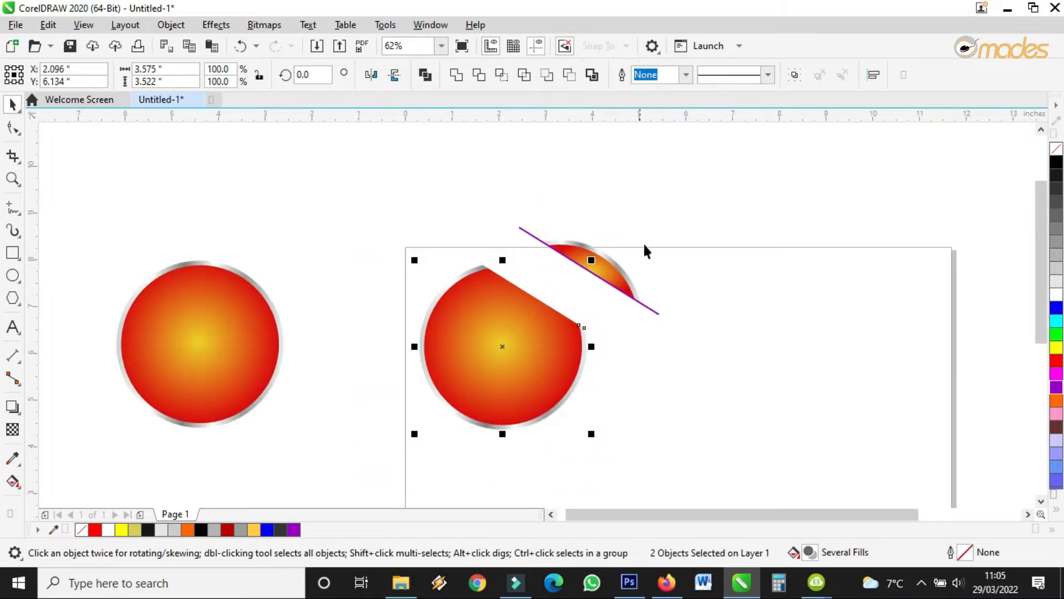
left_click(796, 77)
Step: Move the cap back against the cut, centered at about X 2.73, Y 7.25 inches, and mirror it horizontally and vertically
scroll(541, 266, "up", 3)
left_click_drag(721, 217, 487, 308)
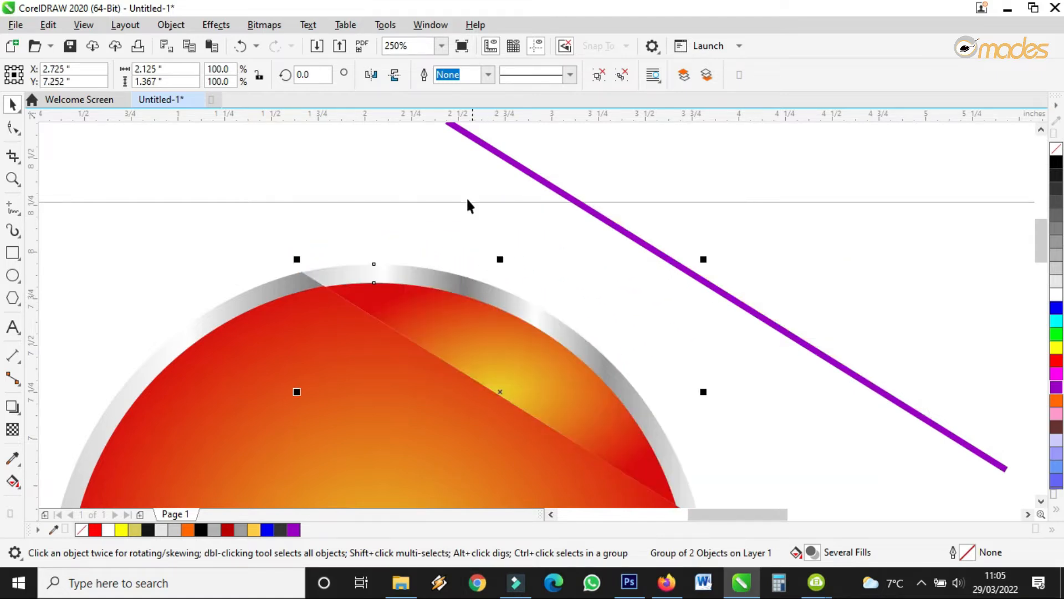
left_click(372, 75)
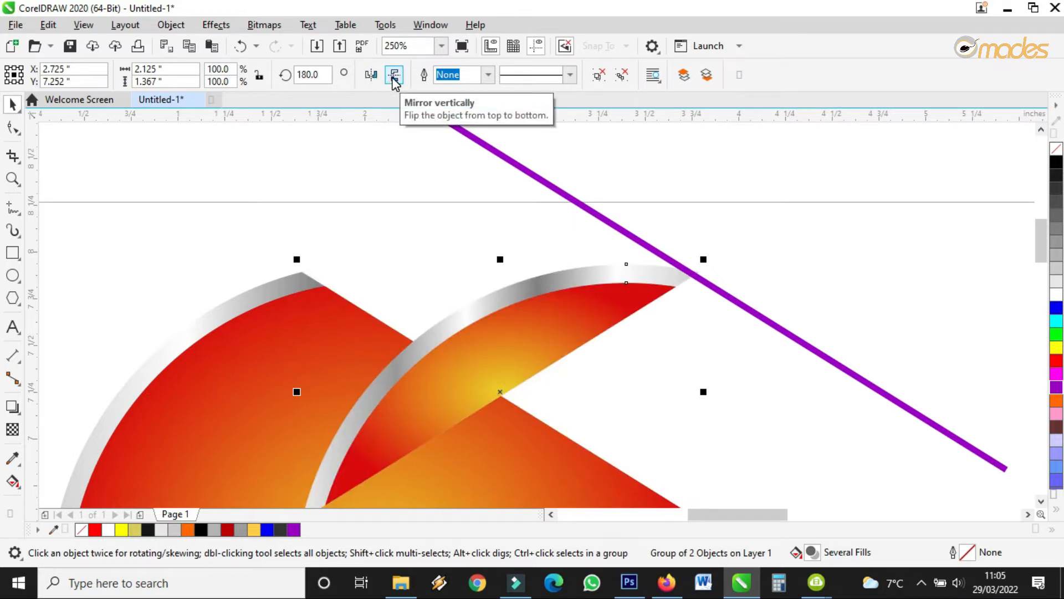
left_click(394, 76)
scroll(433, 191, "down", 2)
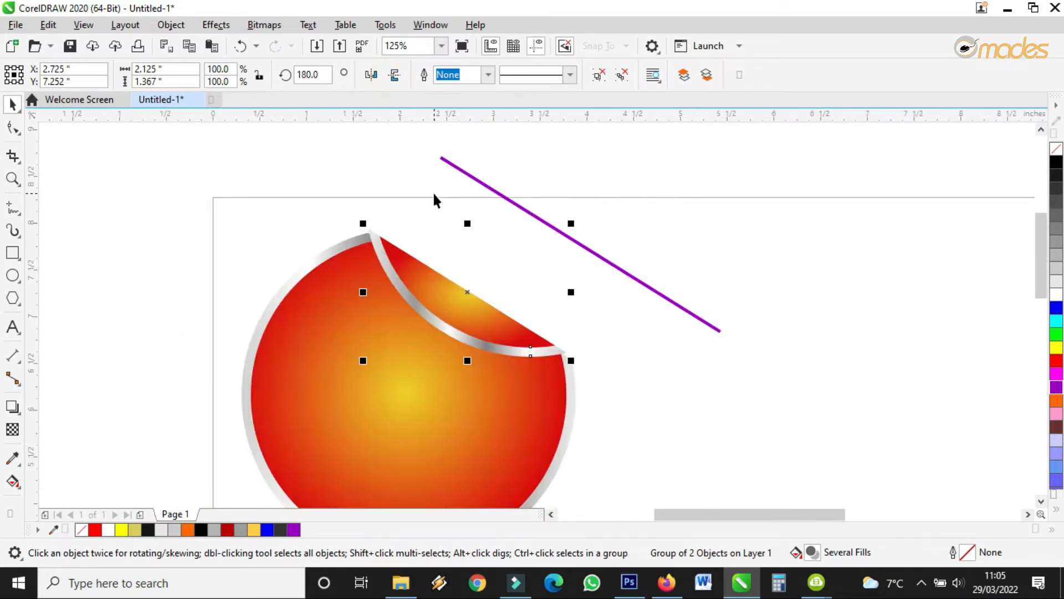
Step: Lower the folded flap slightly so its corners meet the cut edge, centered at about X 2.73, Y 7.21 inches
scroll(368, 231, "up", 5)
left_click_drag(408, 233, 385, 252)
scroll(383, 236, "up", 1)
scroll(383, 237, "up", 2)
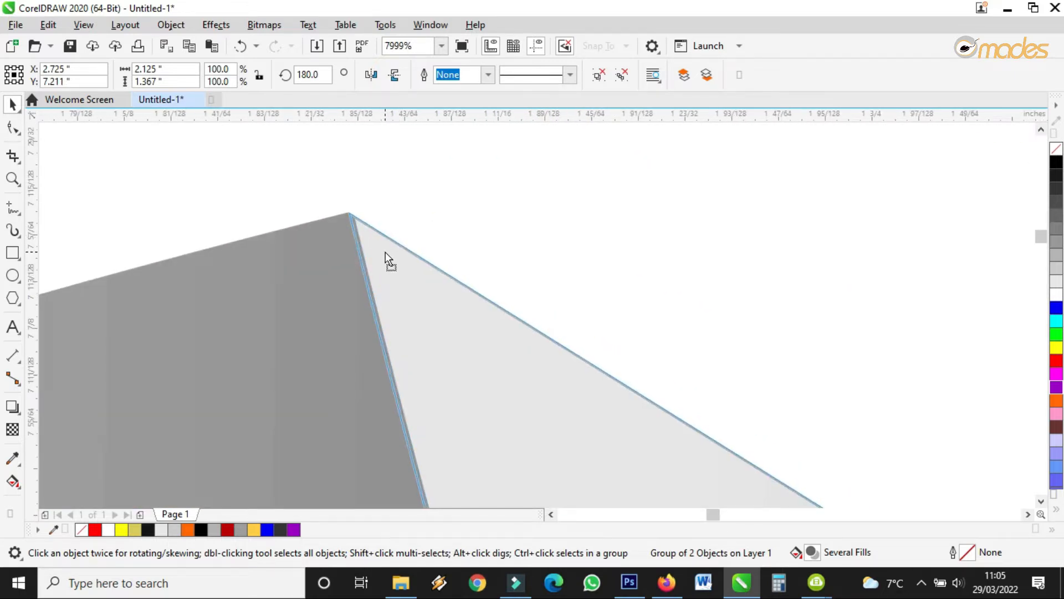
scroll(386, 208, "down", 4)
scroll(512, 323, "down", 2)
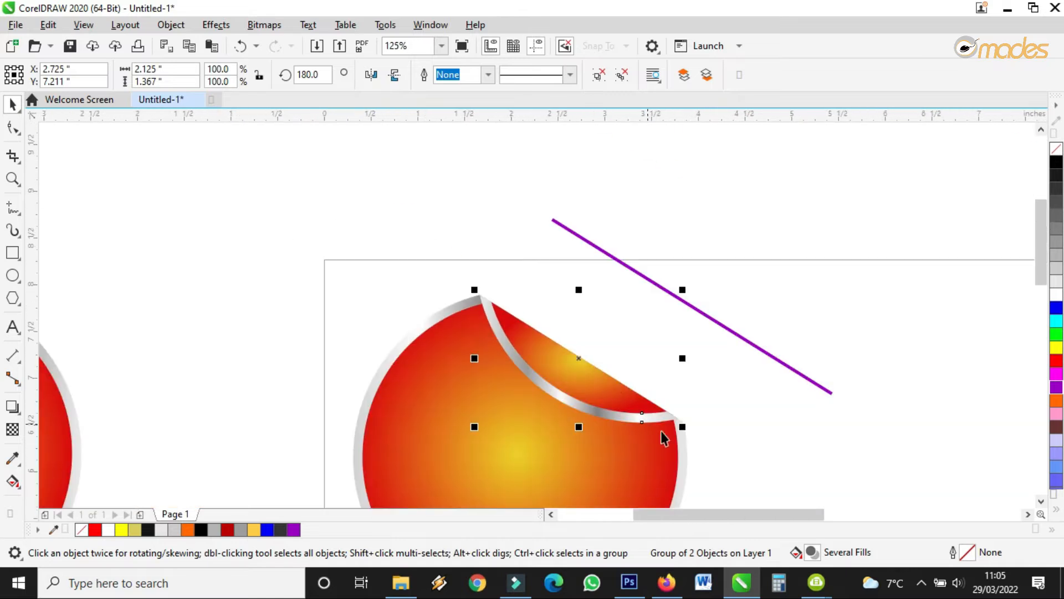
scroll(663, 434, "up", 2)
scroll(665, 409, "down", 2)
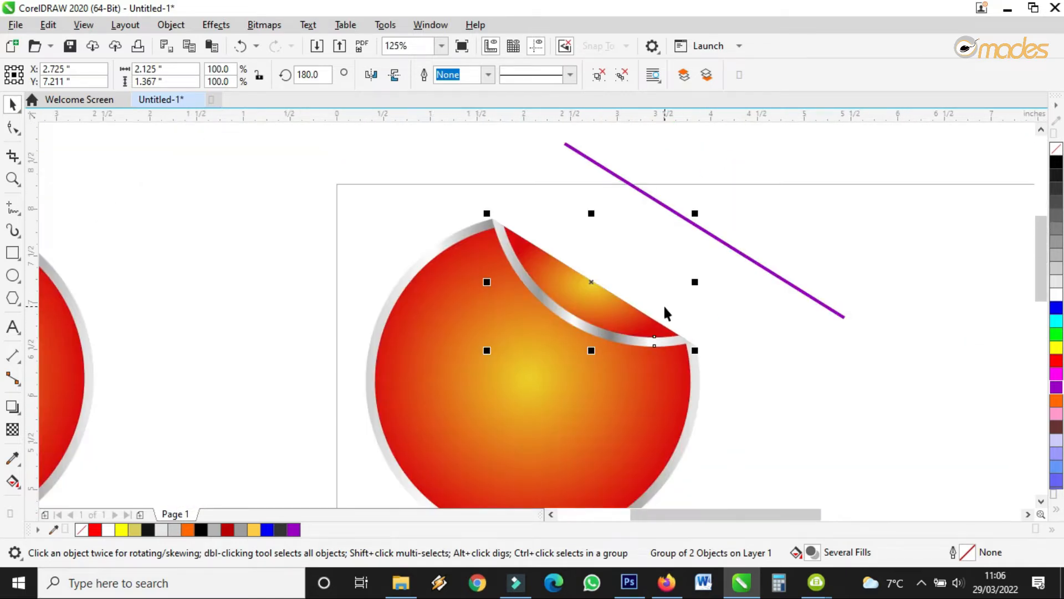
Step: Add a flat drop shadow without offset to the folded flap, with shadow opacity 69 and feathering 12
scroll(628, 364, "up", 1)
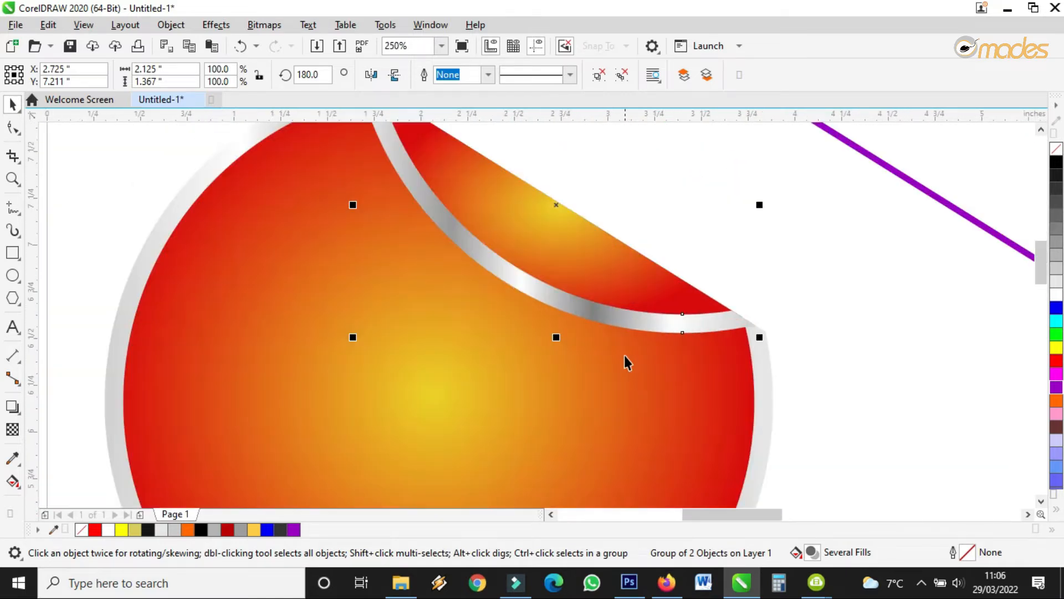
left_click(21, 416)
left_click(61, 406)
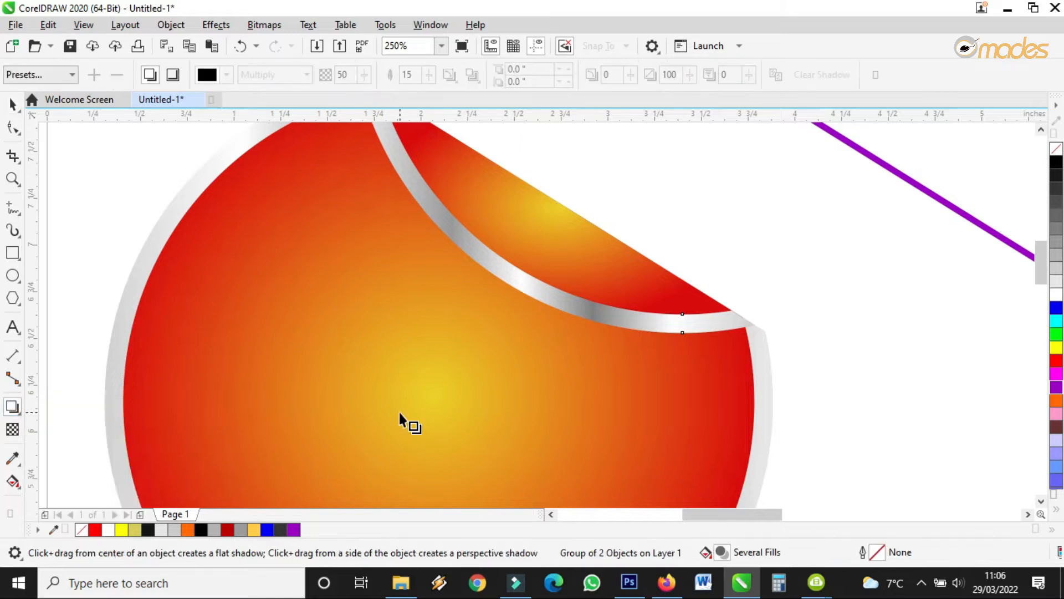
scroll(421, 388, "down", 1)
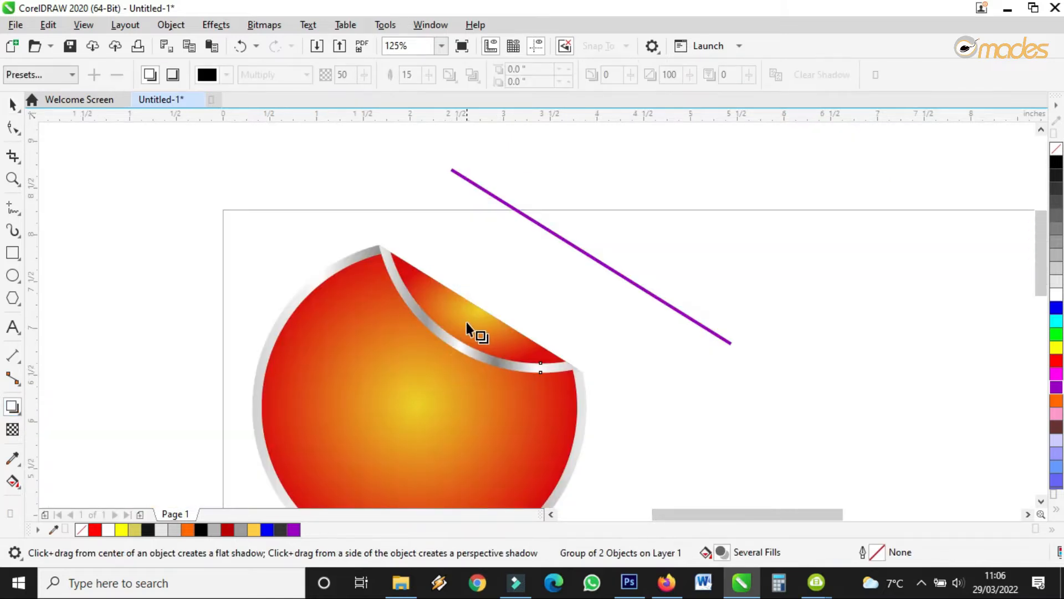
left_click_drag(477, 308, 456, 368)
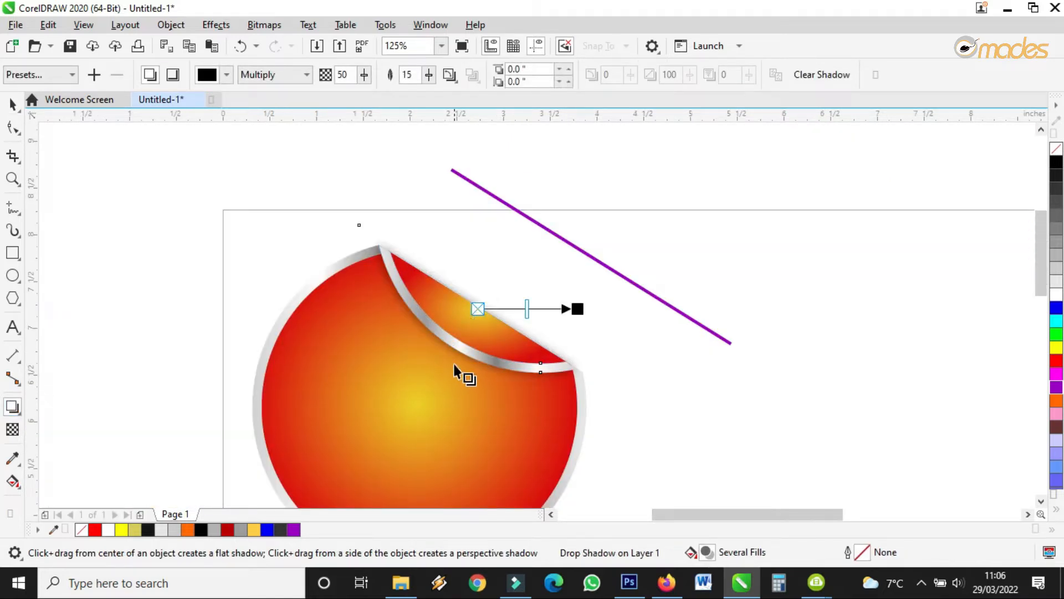
scroll(456, 369, "up", 1)
left_click_drag(364, 74, 430, 82)
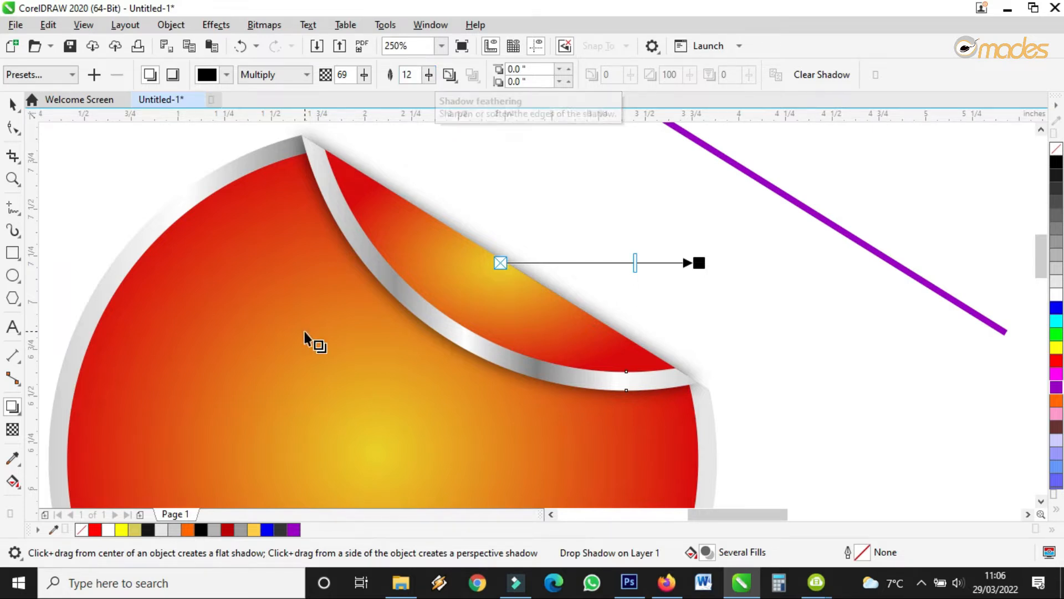
Step: Move the purple bar well clear of the emblem, to above the page's upper right corner
scroll(447, 280, "down", 6)
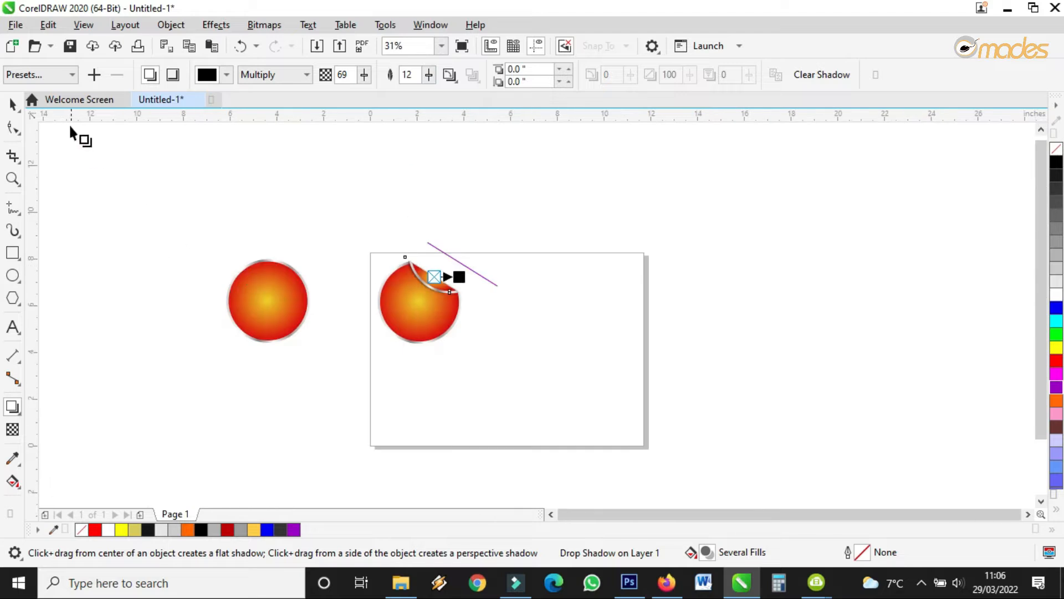
left_click(12, 103)
scroll(410, 268, "up", 2)
left_click_drag(563, 292, 866, 206)
left_click(580, 304)
left_click_drag(588, 306, 865, 207)
Step: Duplicate the complete folded emblem to its right, centering the copy at about X 6.05, Y 6.22 inches
left_click_drag(601, 204, 264, 429)
left_click_drag(418, 341, 600, 367)
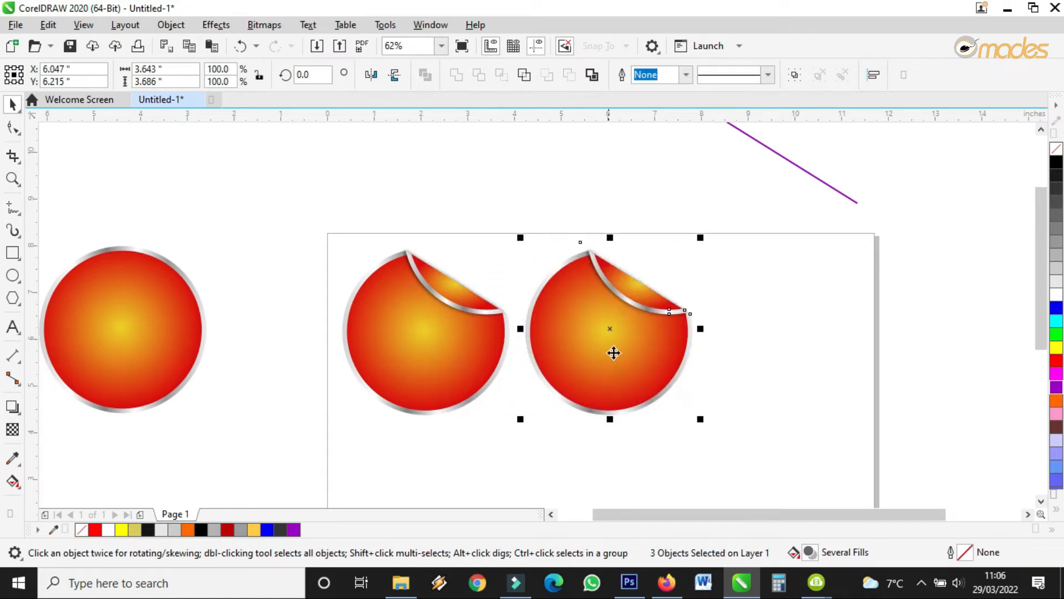
scroll(636, 304, "up", 2)
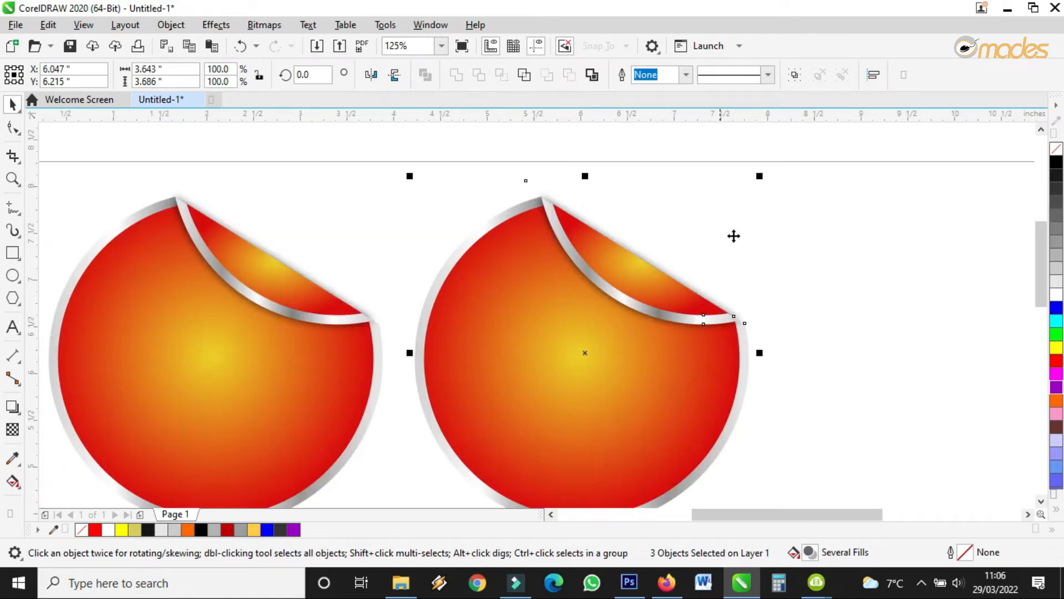
Step: Offset the copied flap's drop shadow up and right by about 0.438 by 0.153 inches
left_click(656, 270)
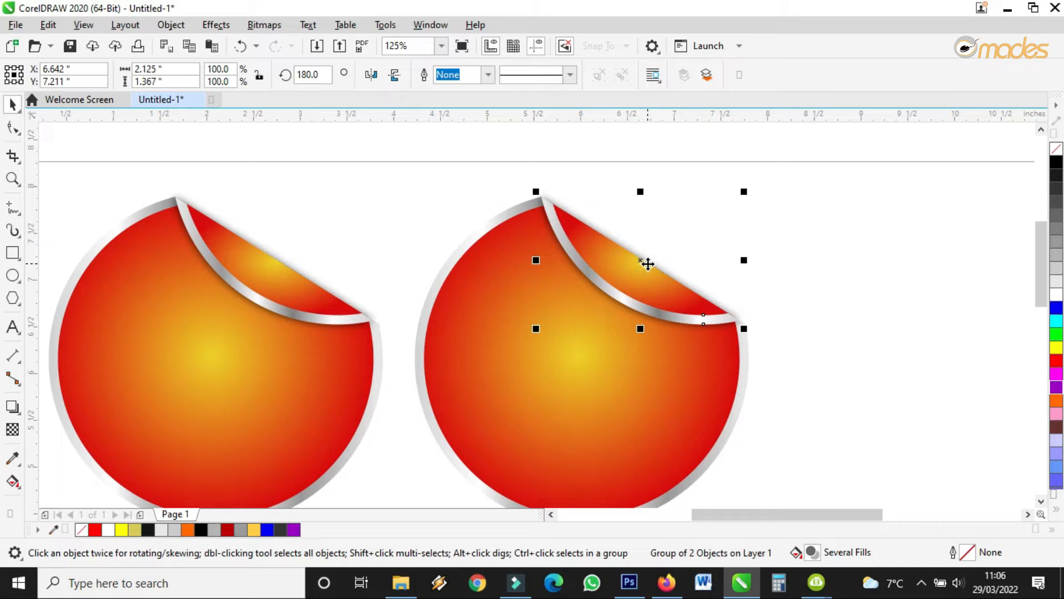
left_click(12, 406)
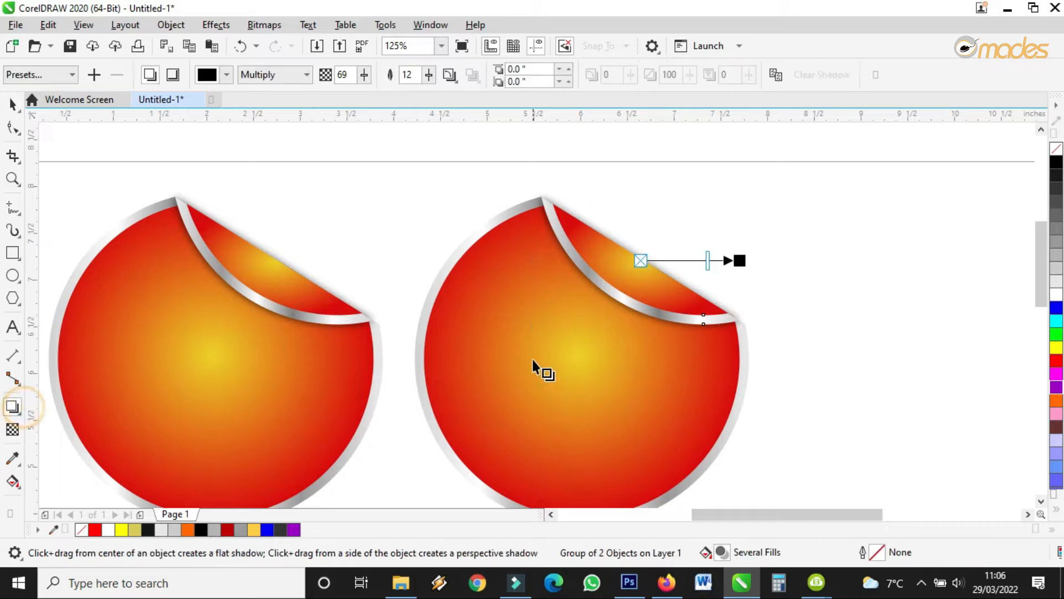
left_click_drag(738, 259, 780, 212)
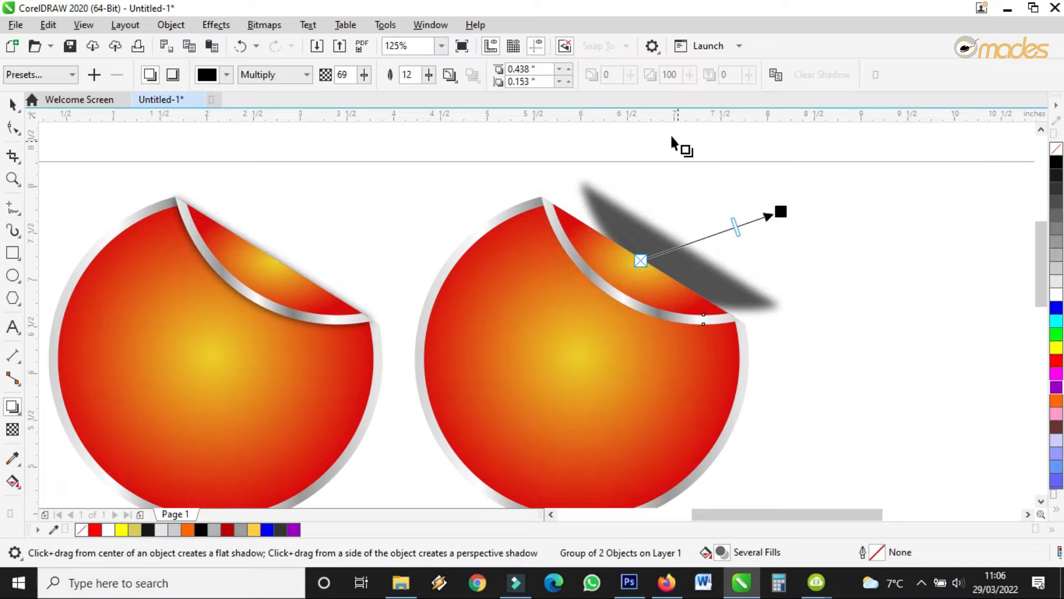
Step: Shift the copied emblem's flap to about X 6.98, Y 7.28 inches and clear its drop shadow
left_click_drag(635, 257, 667, 251)
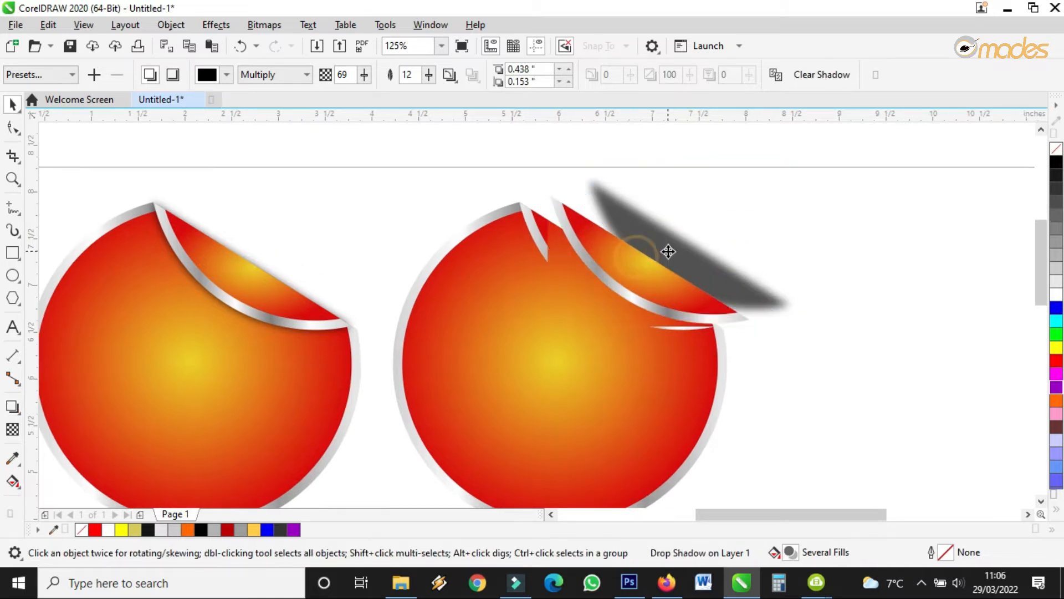
left_click(820, 79)
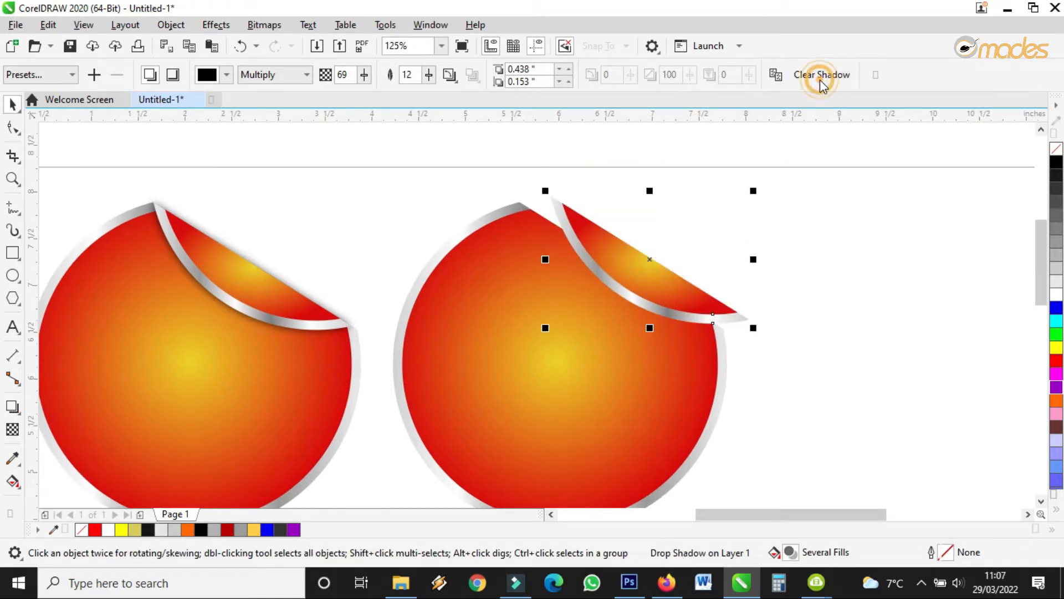
left_click(719, 224)
left_click(637, 266)
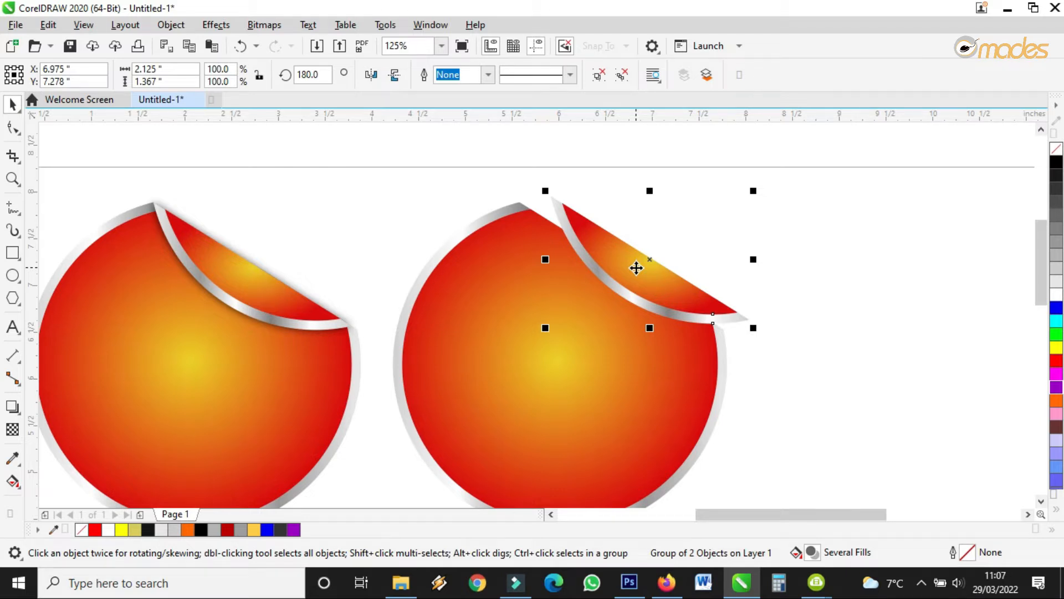
Step: Move the copied flap back onto its emblem's cut edge, centered at about X 6.64, Y 7.21 inches
scroll(636, 268, "down", 1)
left_click_drag(704, 194, 496, 456)
left_click(629, 268)
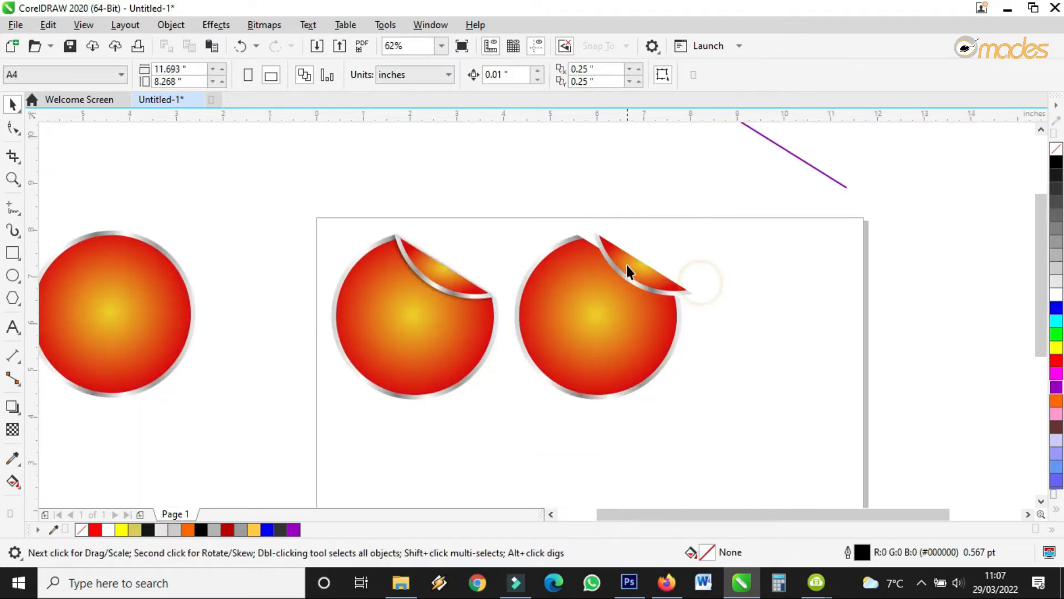
scroll(627, 265, "up", 2)
left_click_drag(596, 235, 531, 247)
scroll(434, 174, "up", 2)
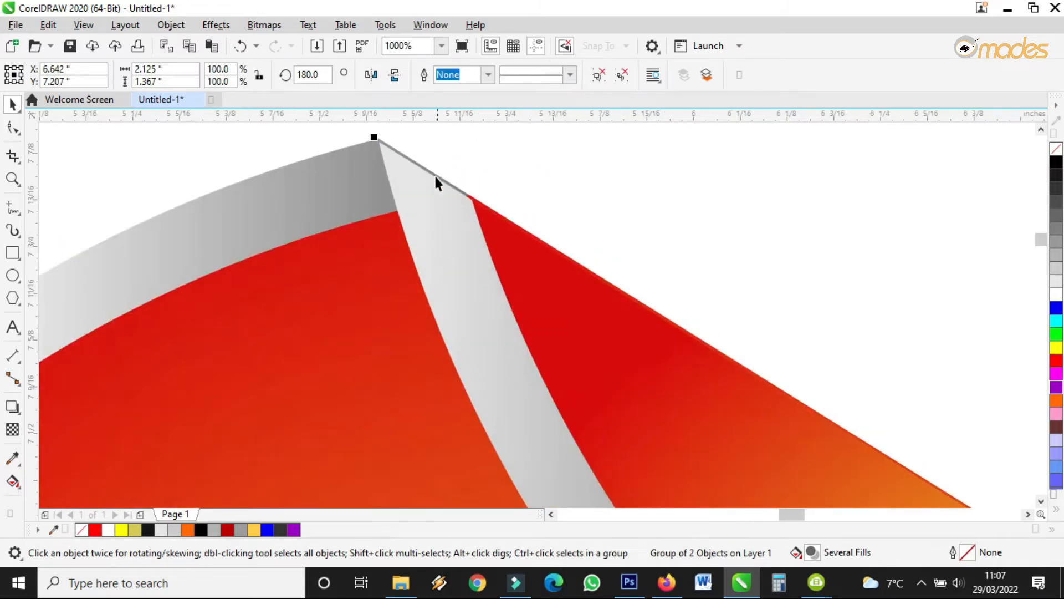
left_click_drag(430, 192, 429, 191)
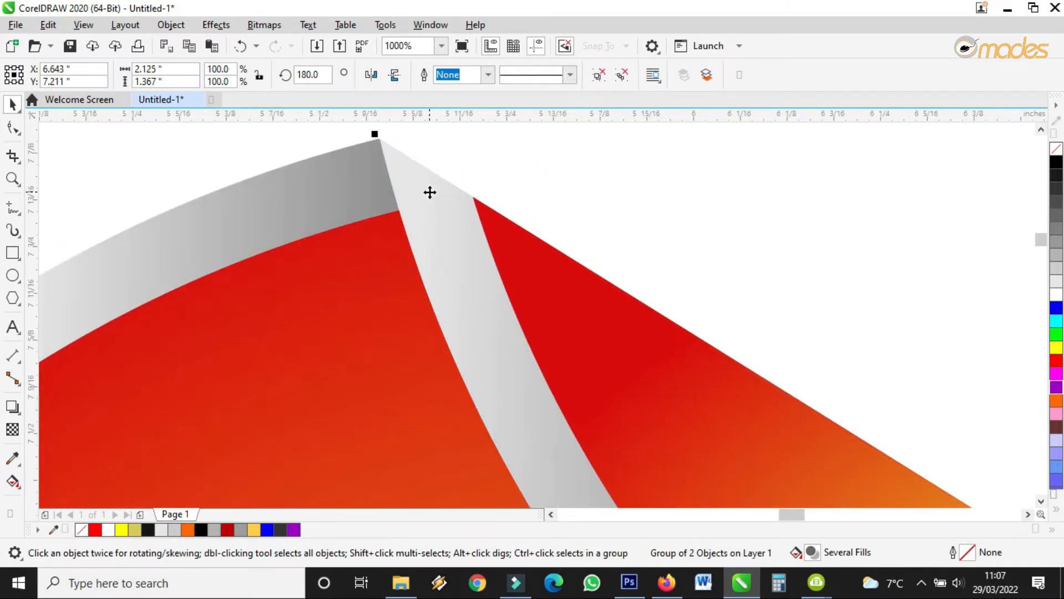
Step: Copy the metallic gradient fill from the second emblem's rim onto its entire folded flap
scroll(430, 190, "down", 3)
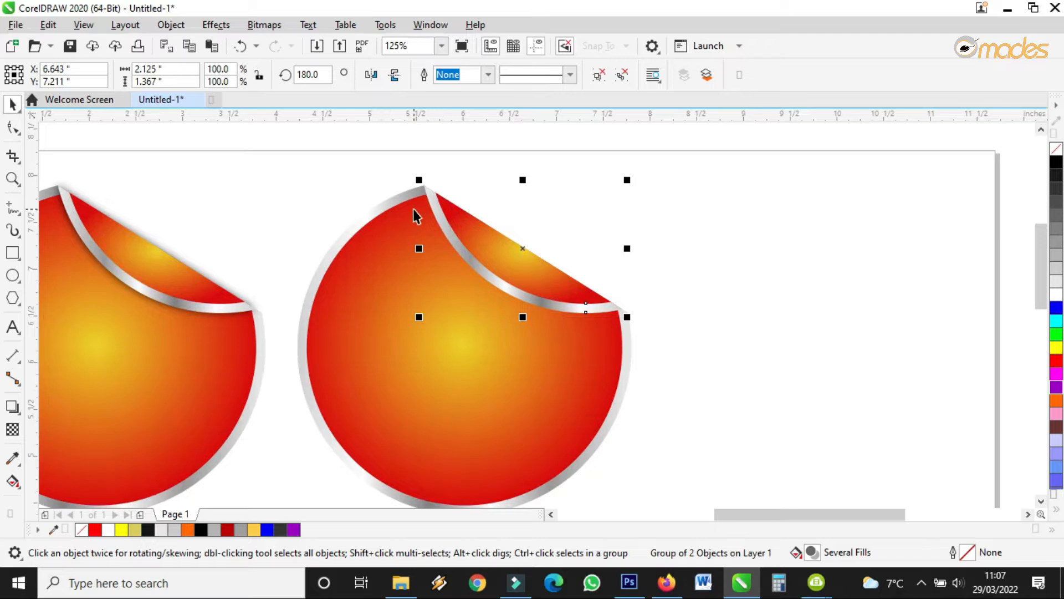
scroll(420, 214, "up", 1)
scroll(497, 204, "down", 1)
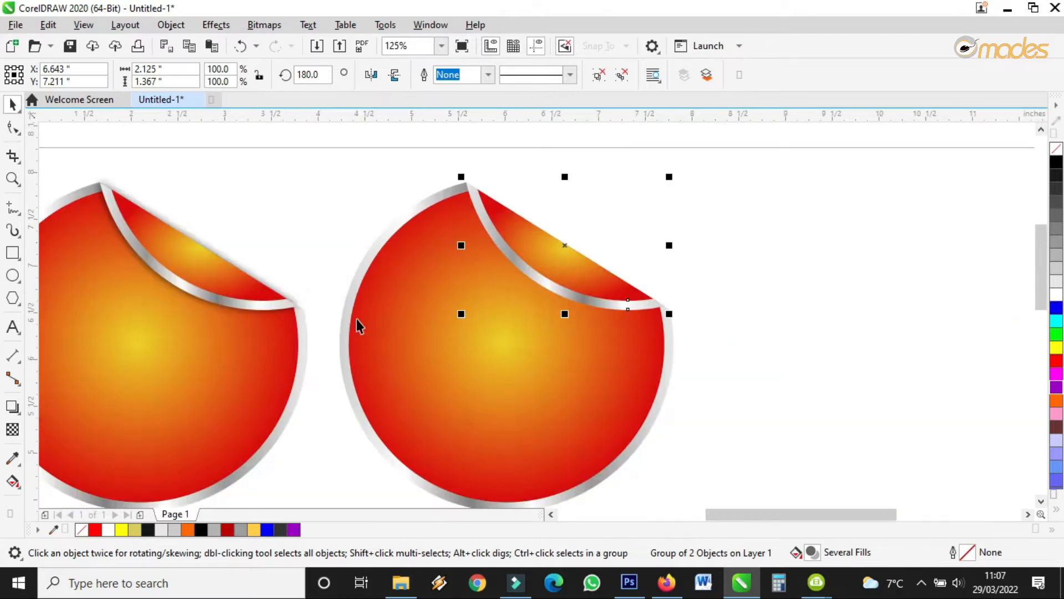
scroll(488, 209, "up", 1)
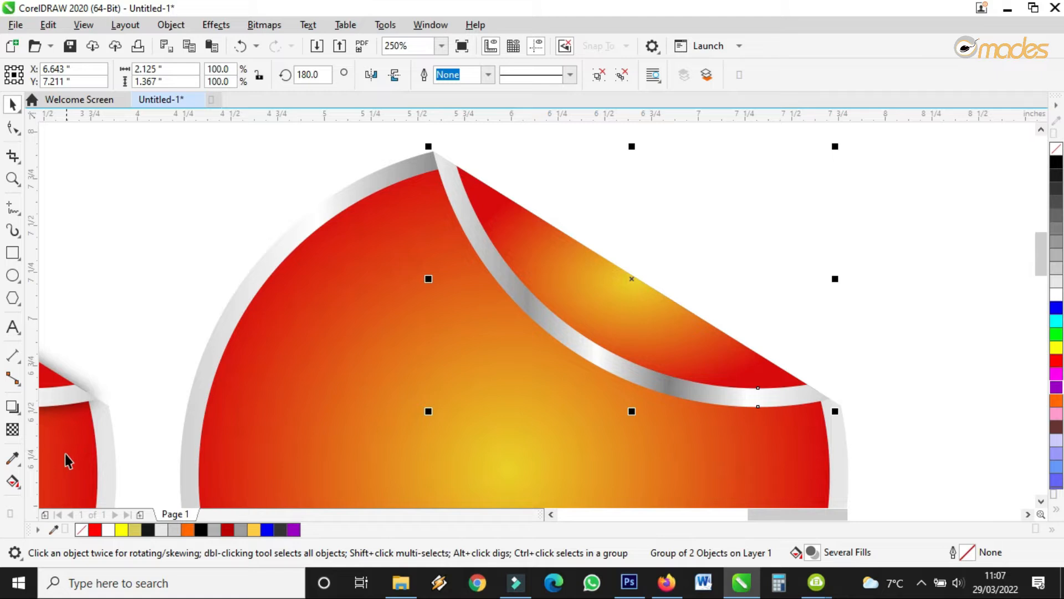
left_click(12, 481)
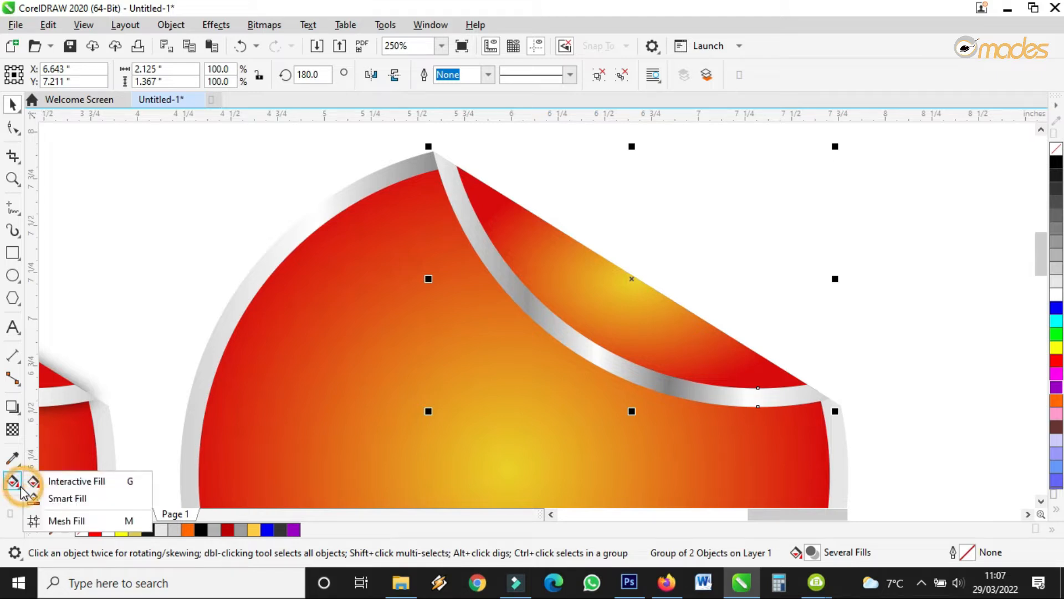
left_click(66, 481)
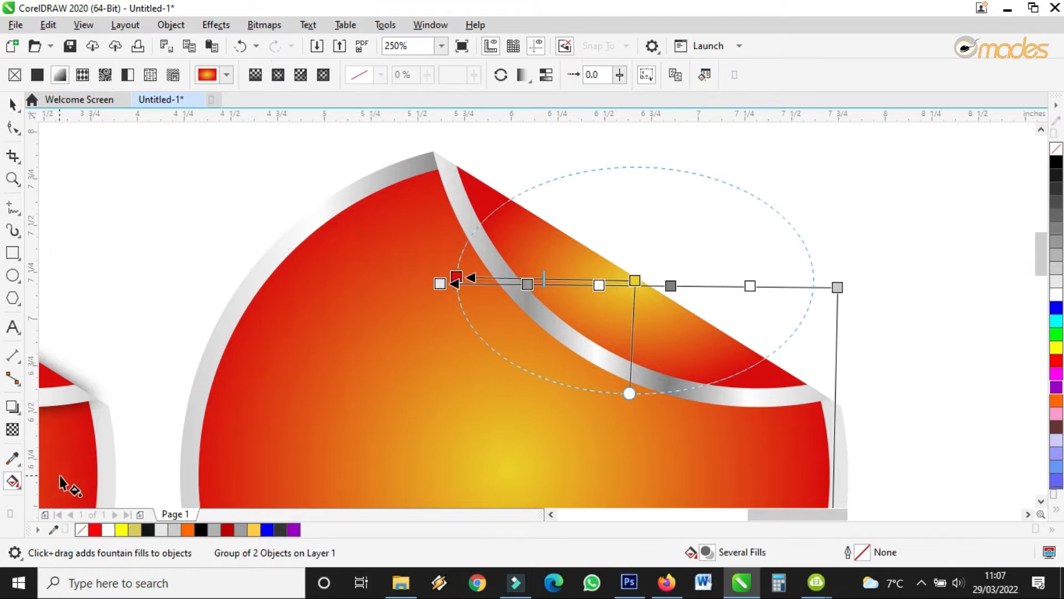
left_click(677, 77)
left_click(349, 199)
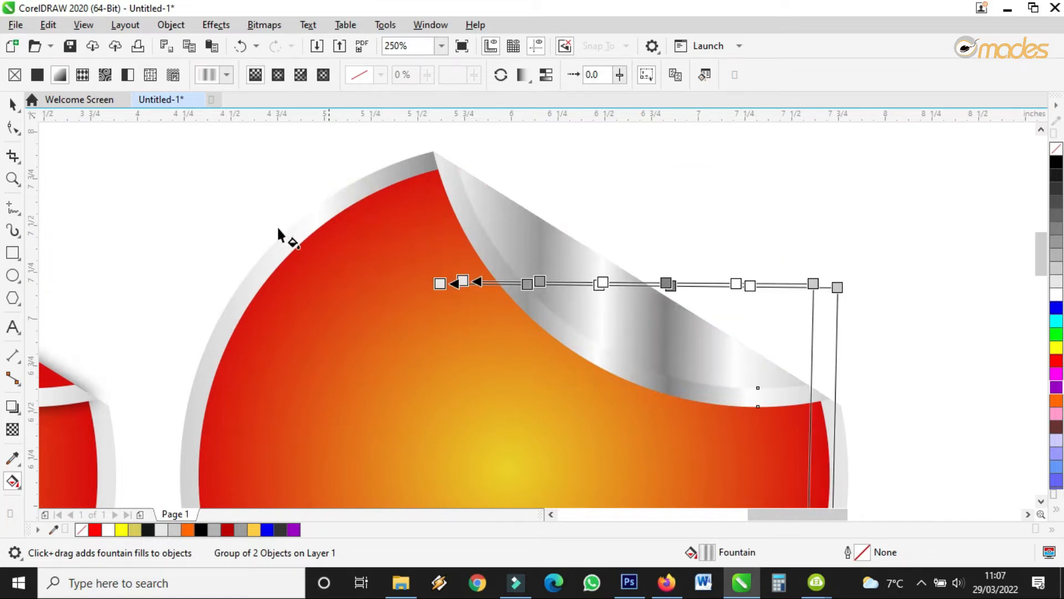
left_click(14, 104)
Step: Add a black Multiply drop shadow to the metallic flap with opacity 52, feather 15 and zero offset
scroll(458, 195, "down", 3)
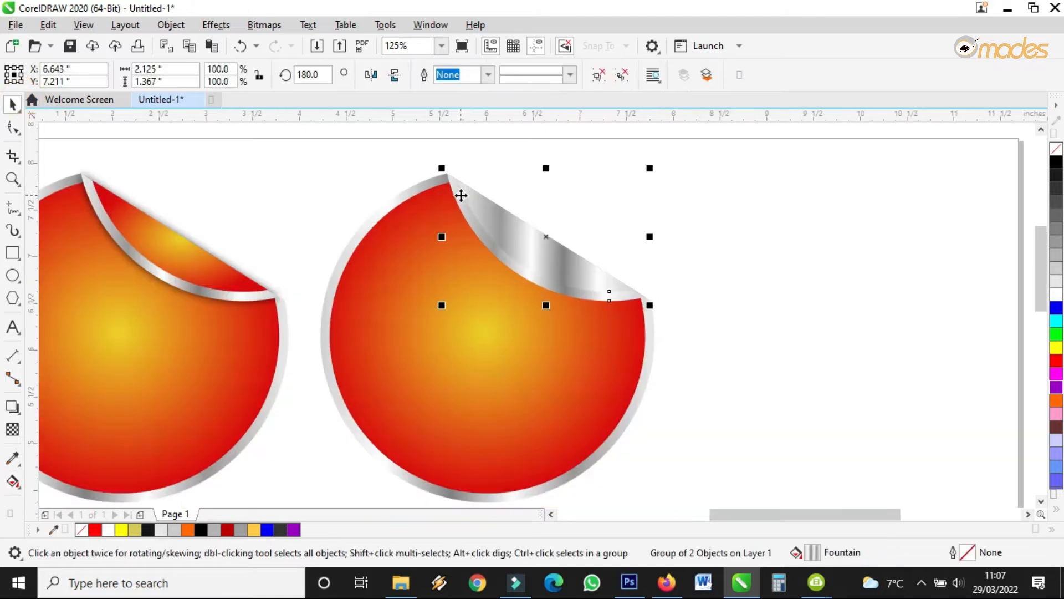
left_click(703, 259)
scroll(560, 268, "up", 3)
left_click(12, 405)
left_click(511, 193)
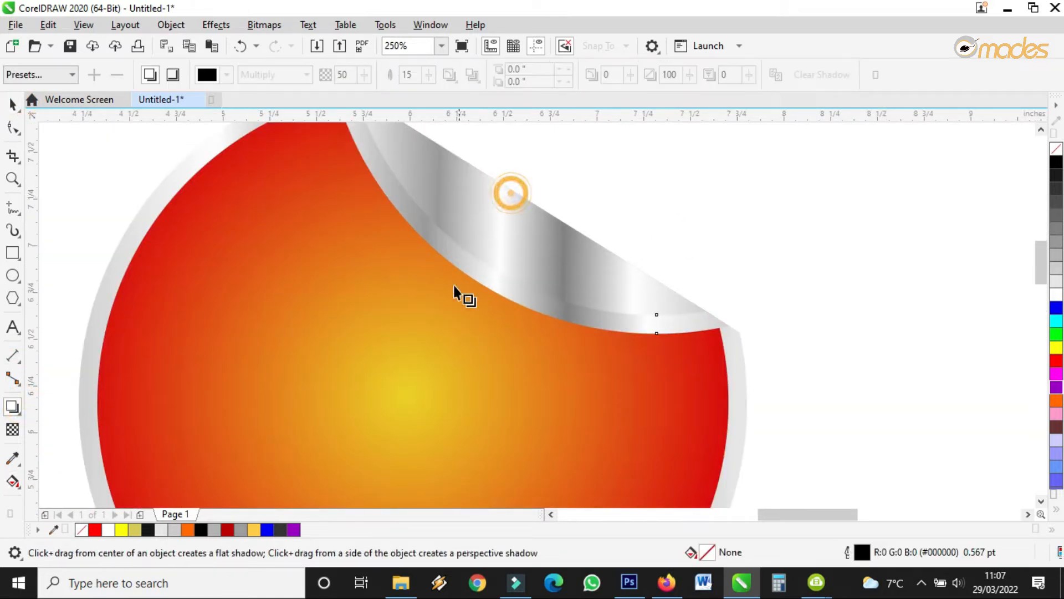
left_click_drag(520, 198, 462, 303)
scroll(462, 304, "down", 2)
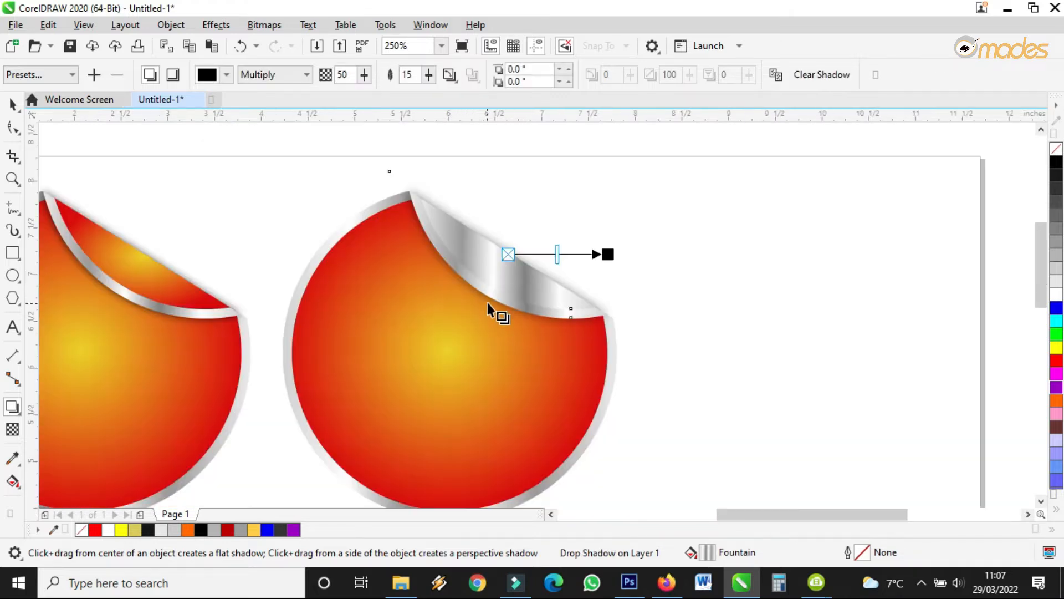
left_click_drag(608, 254, 484, 297)
mouse_move(556, 253)
left_mouse_down()
mouse_move(536, 252)
mouse_move(560, 253)
left_mouse_up()
left_click(12, 103)
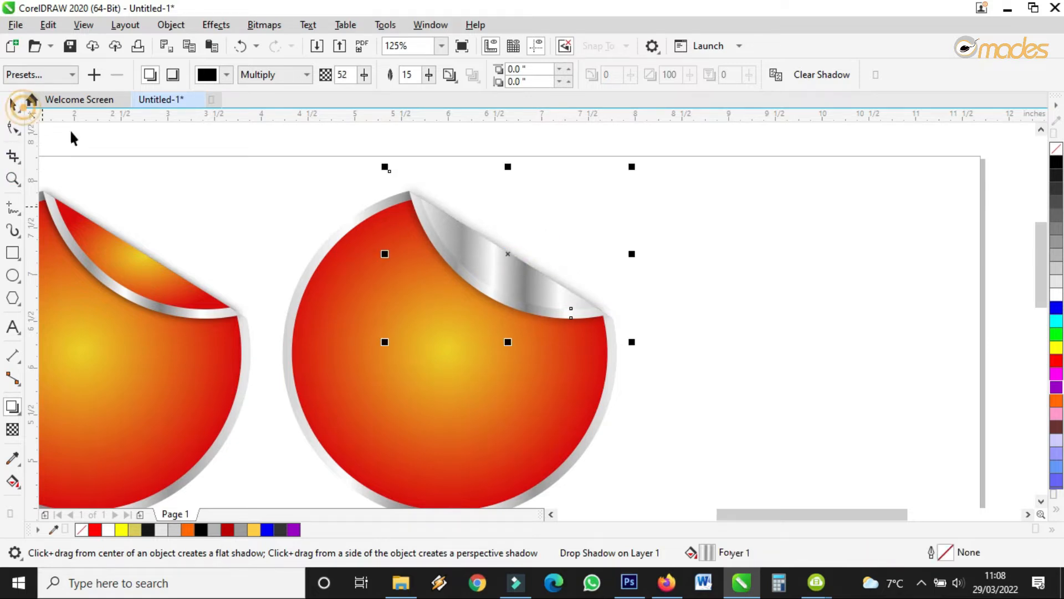
Step: Group the silver-flap emblem's parts and scale both folded emblems together to about 95.4%
scroll(509, 327, "down", 2)
left_click_drag(460, 388, 368, 476)
left_click(803, 77)
left_click_drag(621, 232, 190, 471)
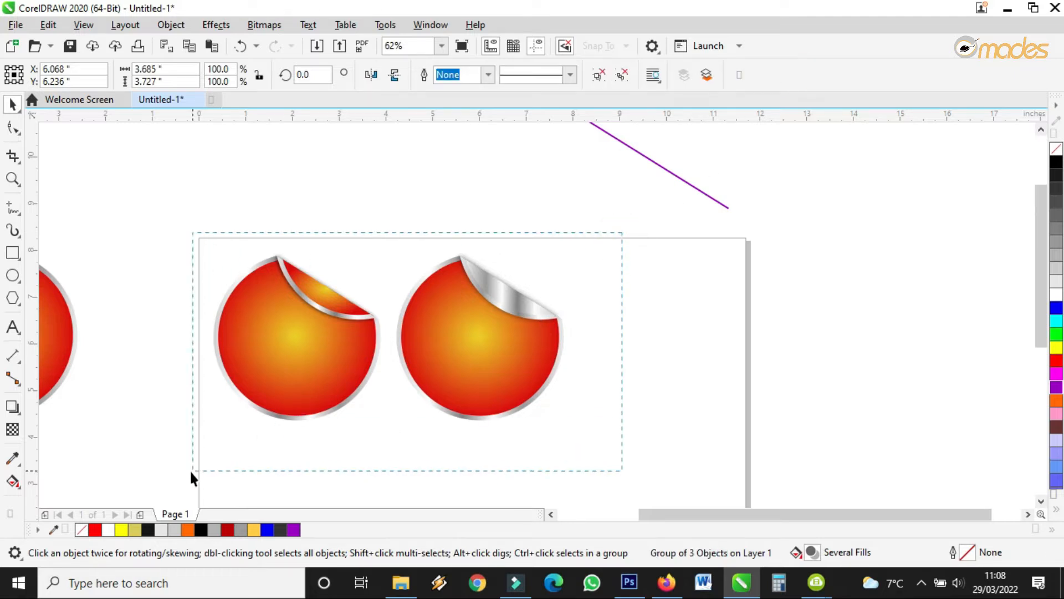
left_click_drag(574, 424, 557, 417)
left_click(619, 394)
left_click_drag(593, 222, 352, 433)
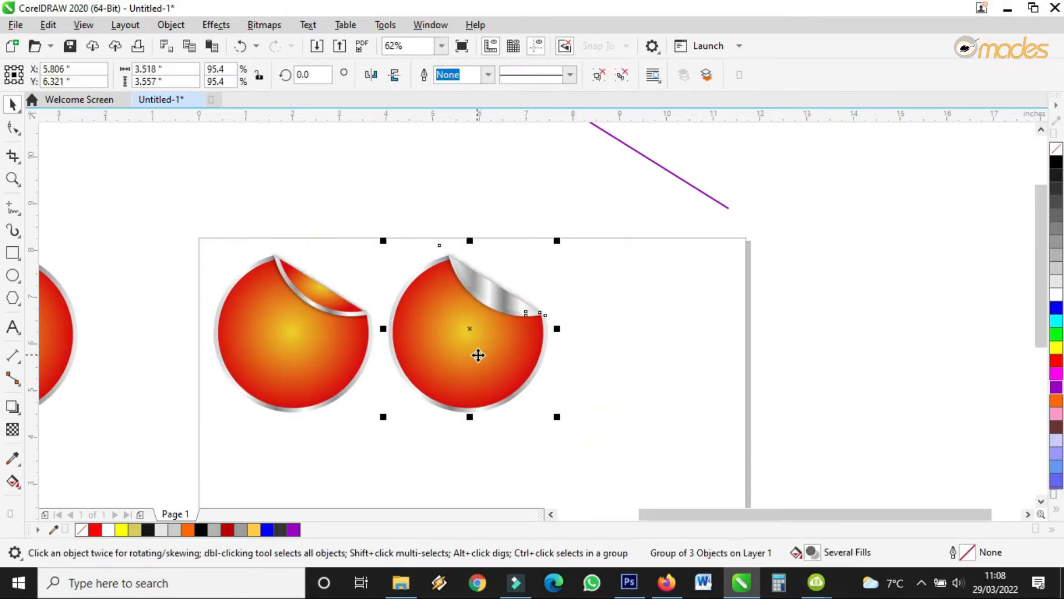
Step: Place the unfolded round sticker beside the silver-flap emblem, centered at about X 9.35, Y 6.19 inches
scroll(614, 331, "down", 2)
left_click_drag(235, 273, 368, 421)
left_click_drag(322, 322, 627, 317)
Step: Convert the unfolded round sticker to a 300 dpi RGB Color (24-bit) bitmap
scroll(631, 319, "up", 4)
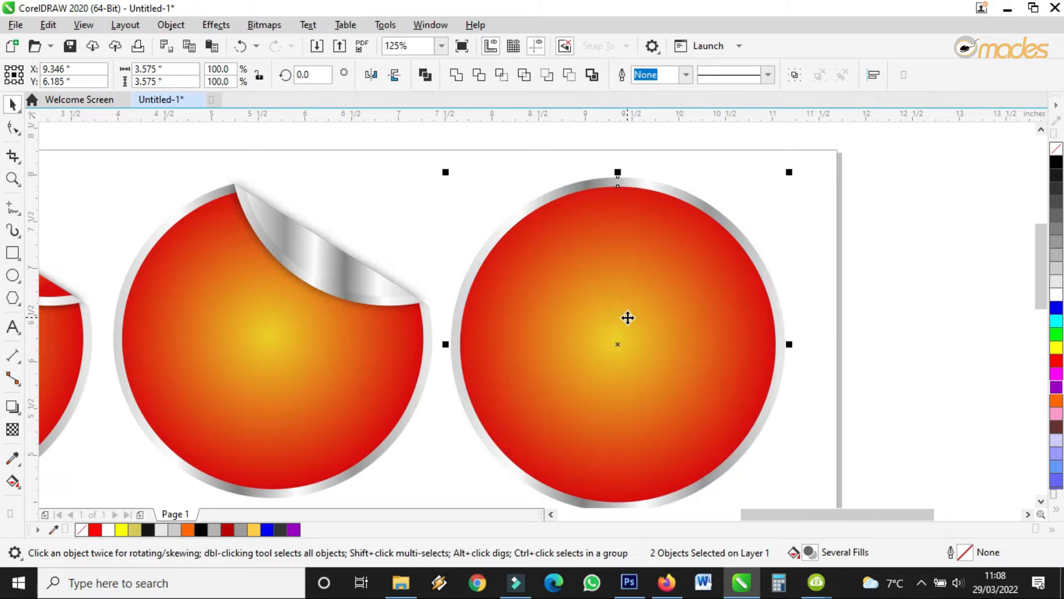
left_click(266, 26)
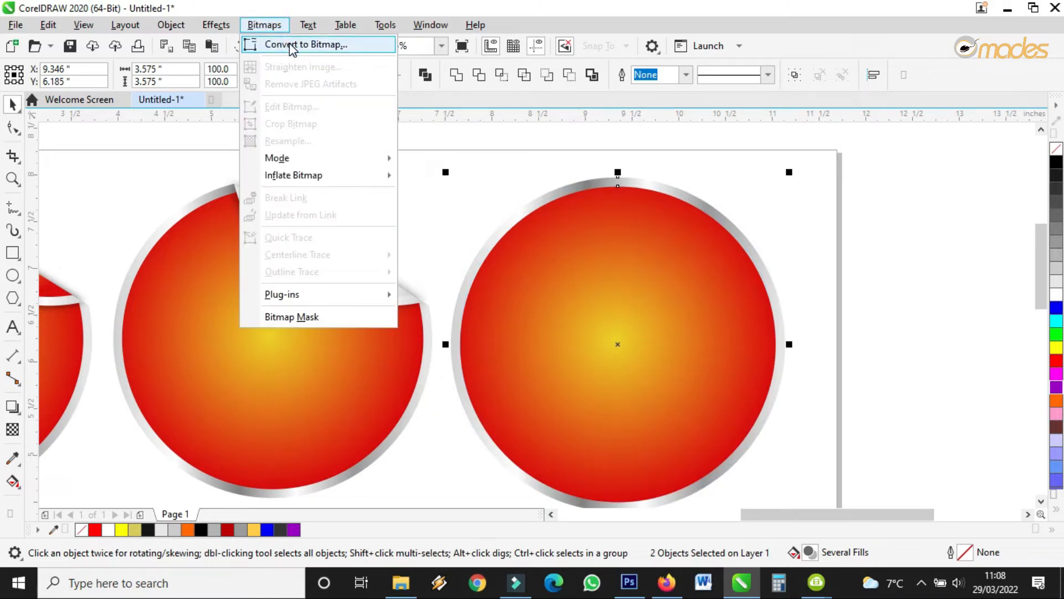
left_click(291, 46)
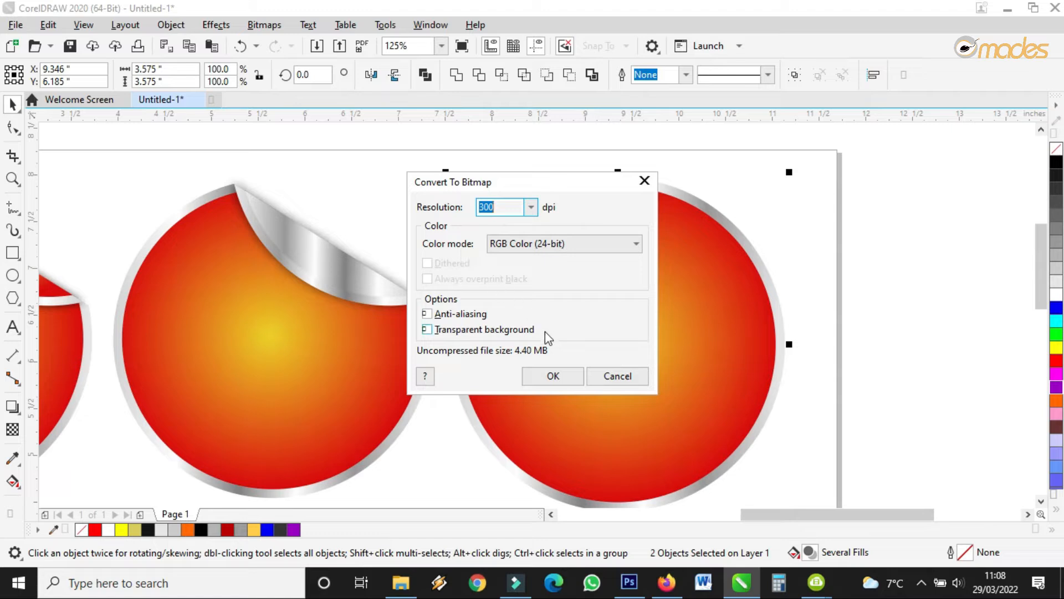
left_click(553, 377)
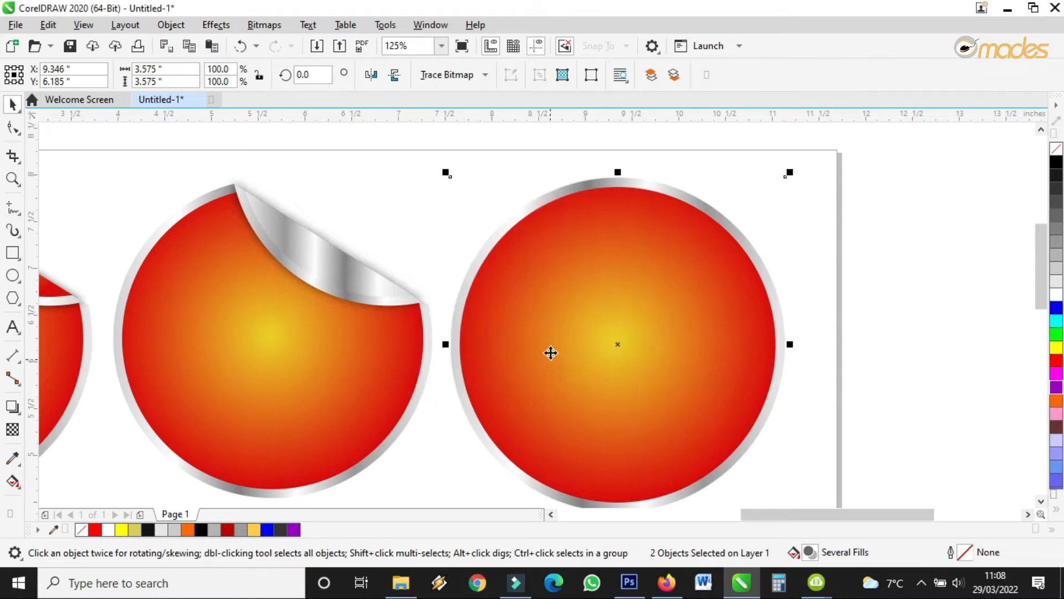
Step: Open the Page Curl 3D effect for the sticker bitmap and keep its settings clear of the artwork
scroll(606, 294, "down", 2)
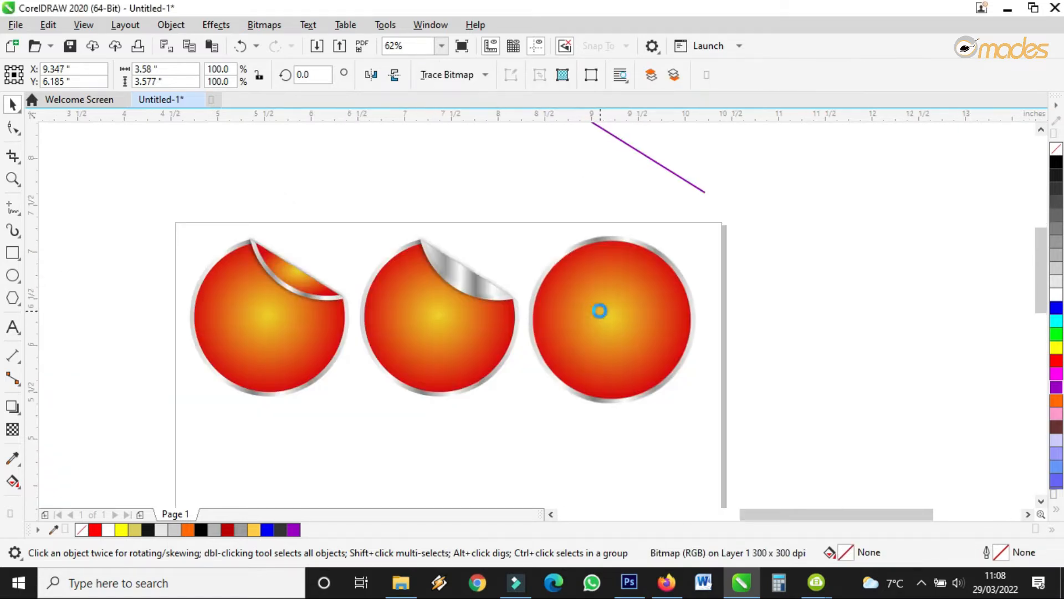
scroll(601, 310, "up", 2)
left_click(216, 25)
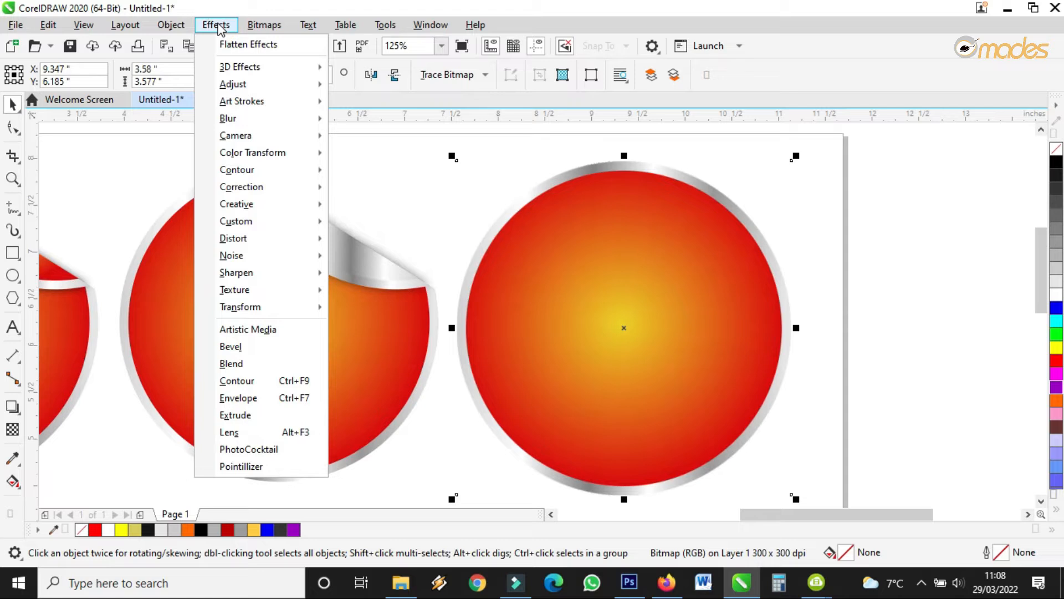
mouse_move(249, 73)
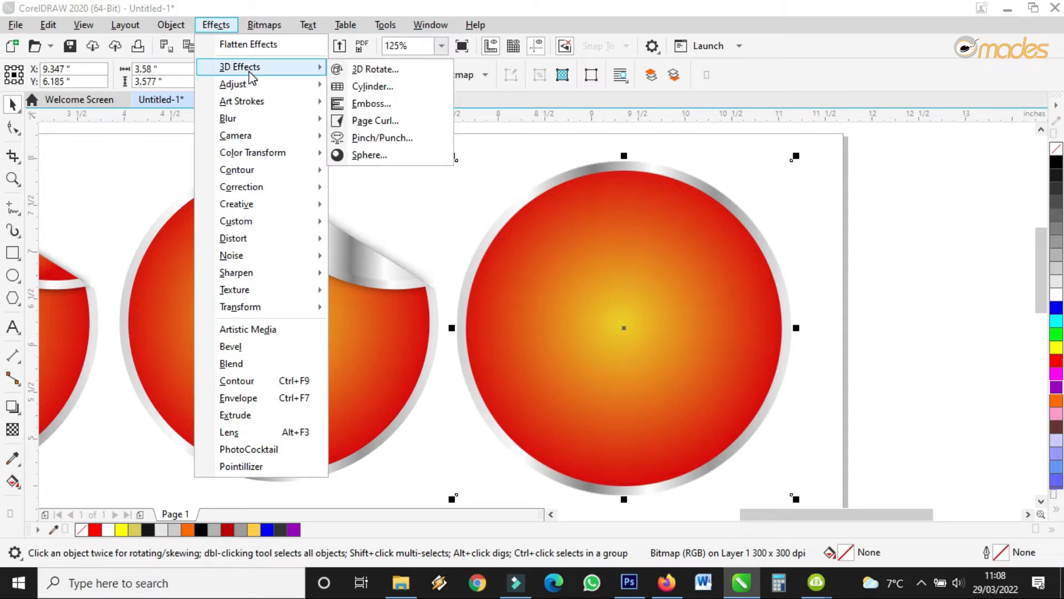
left_click(347, 121)
left_click_drag(609, 123, 295, 105)
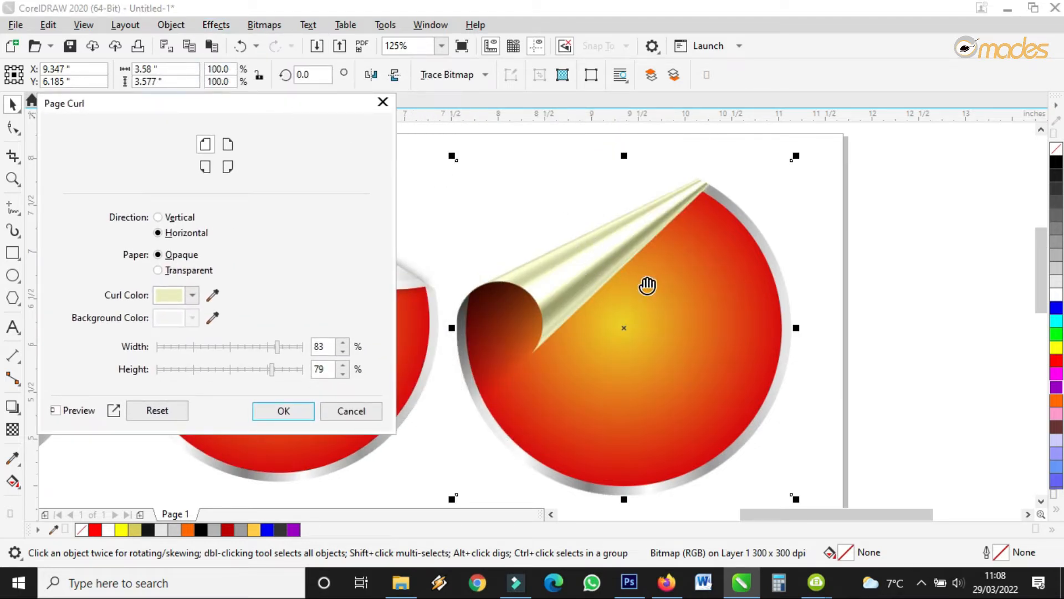
Step: Try the page curl from each of the other three corners, ending back on the upper-left corner
left_click(206, 166)
left_click(228, 167)
left_click(227, 146)
left_click(206, 145)
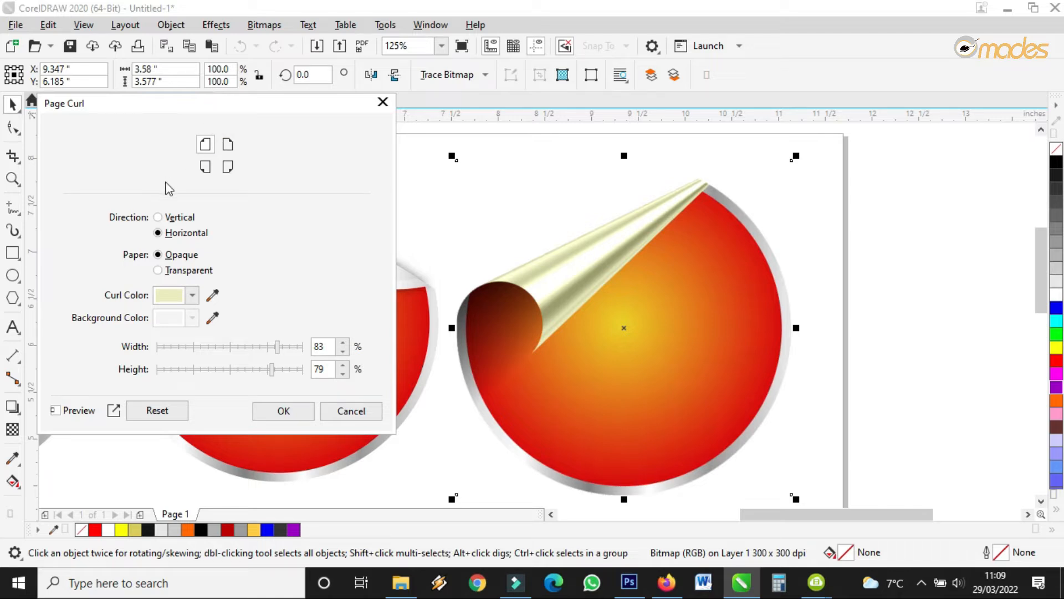
Step: Try the Vertical curl direction and Transparent paper, returning to Horizontal and Opaque
left_click(175, 221)
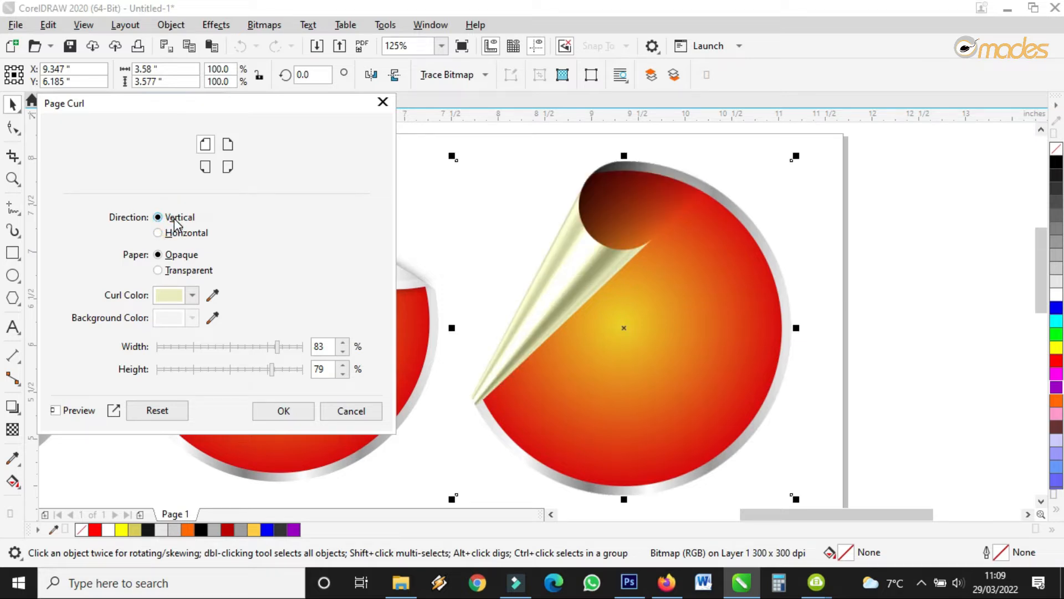
left_click(177, 233)
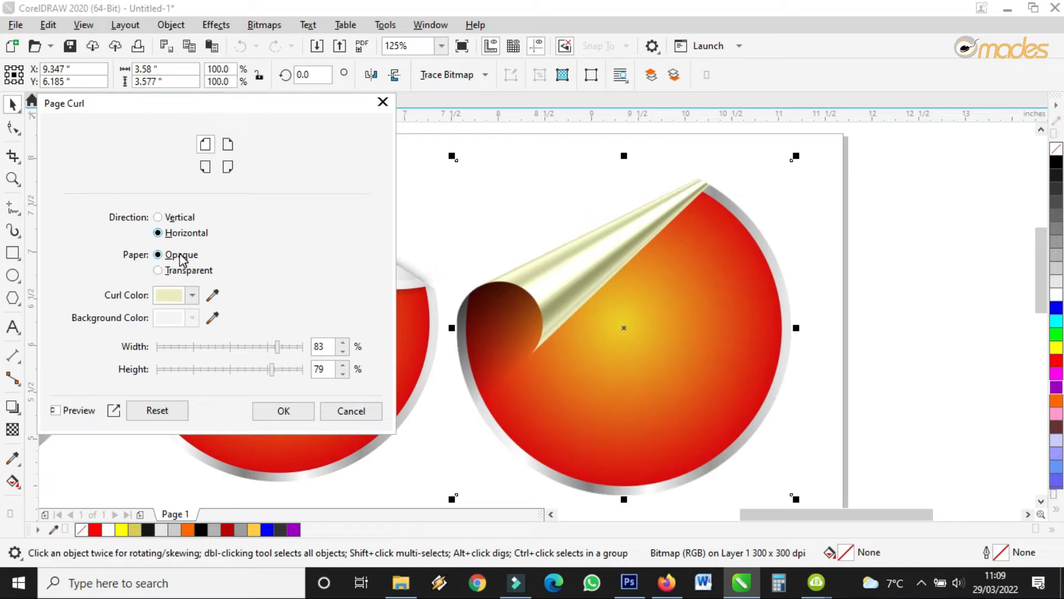
left_click(178, 272)
left_click(178, 258)
Step: Recolor the page curl to a light gold and set its paper to Transparent
left_click(207, 296)
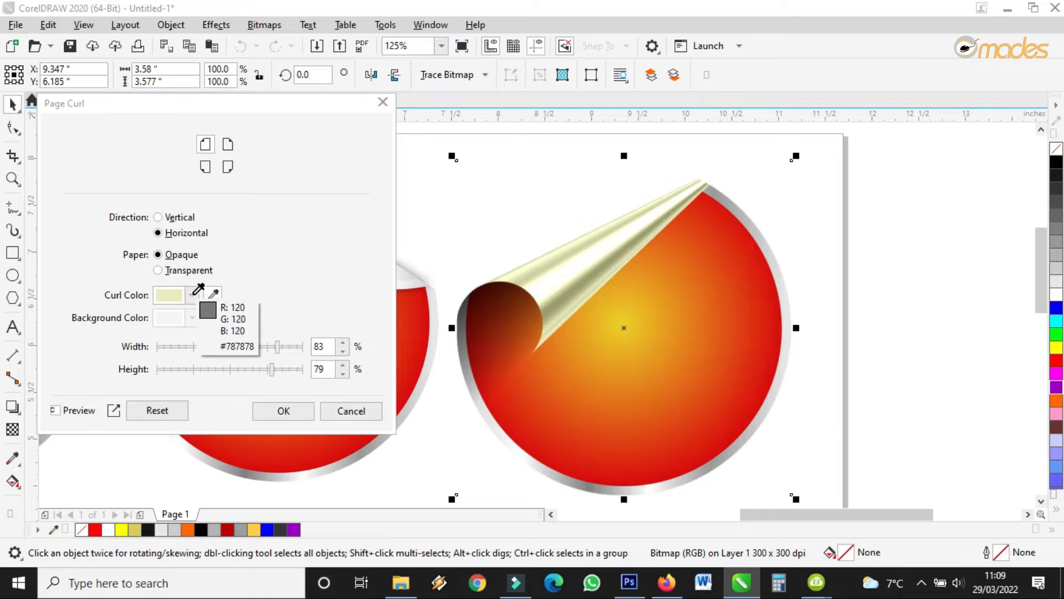
left_click(195, 293)
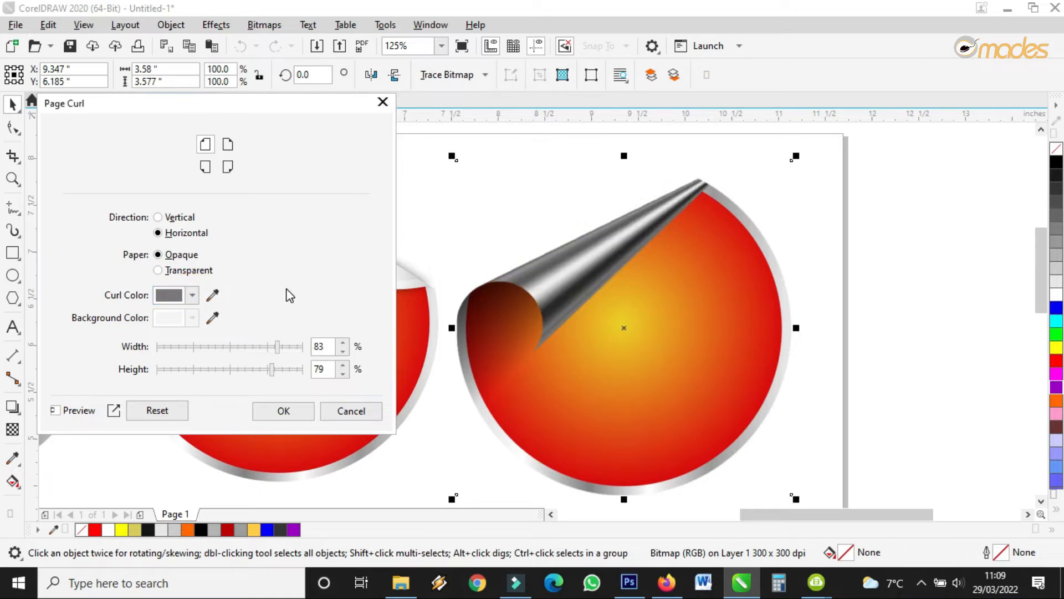
left_click(191, 295)
left_click_drag(168, 483, 174, 486)
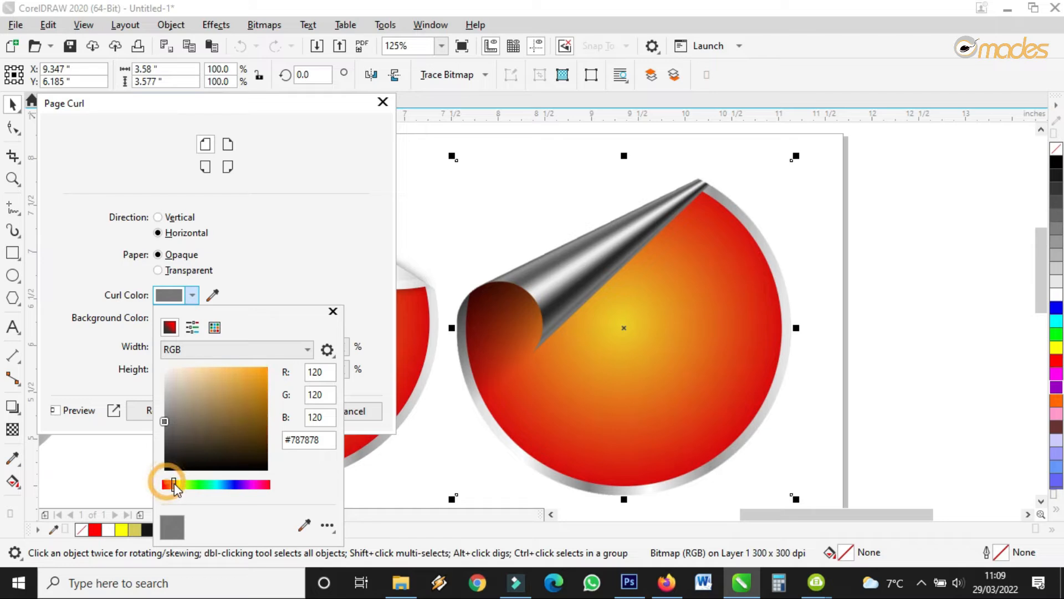
left_click_drag(209, 401, 207, 371)
left_click(245, 248)
left_click(195, 271)
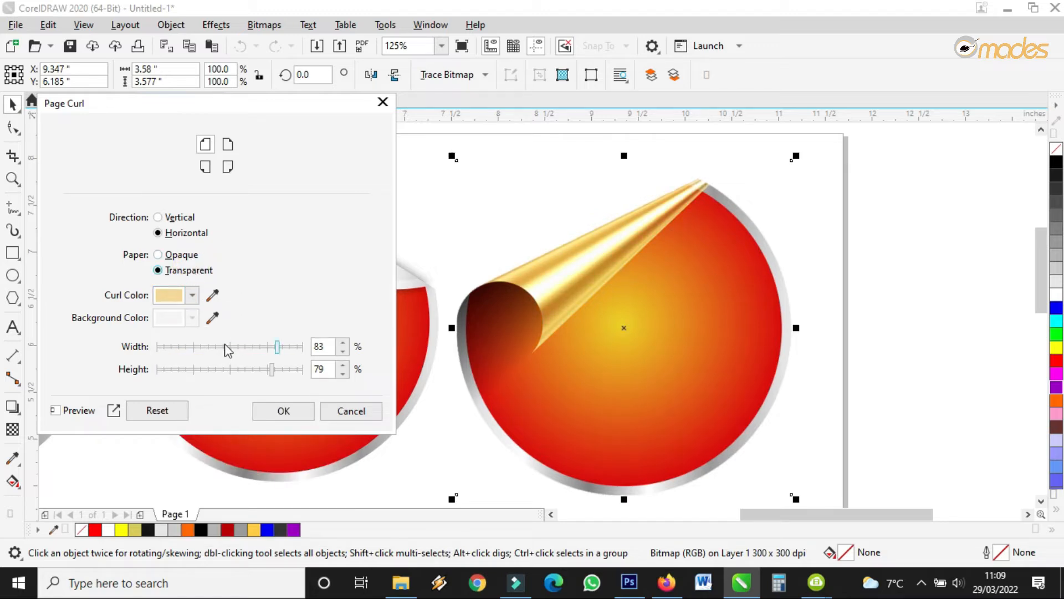
Step: Try page curl widths of 25%, 55% and 85% on the sticker
left_click(194, 348)
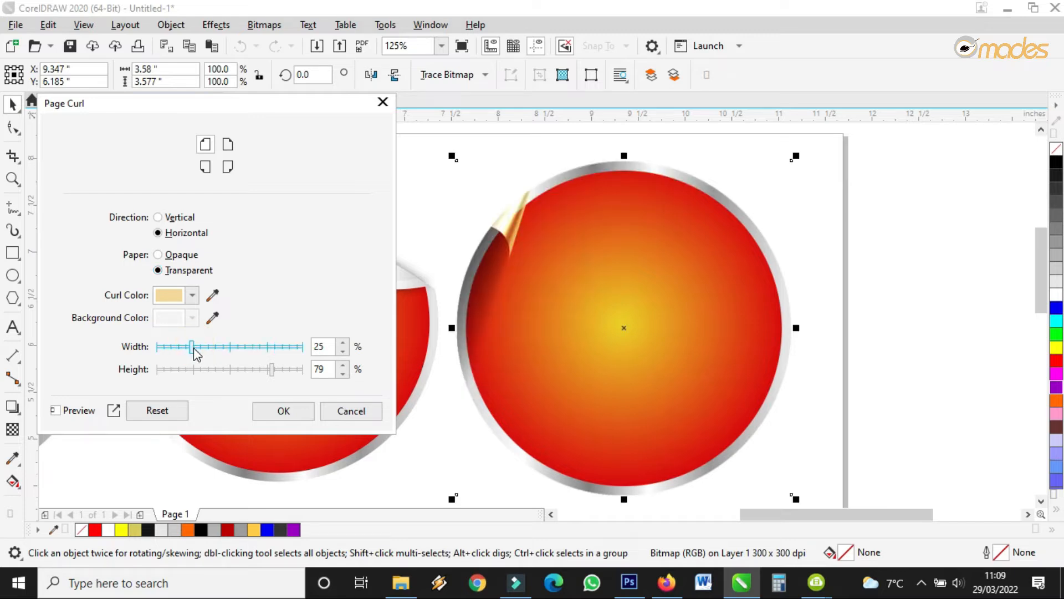
left_click(238, 347)
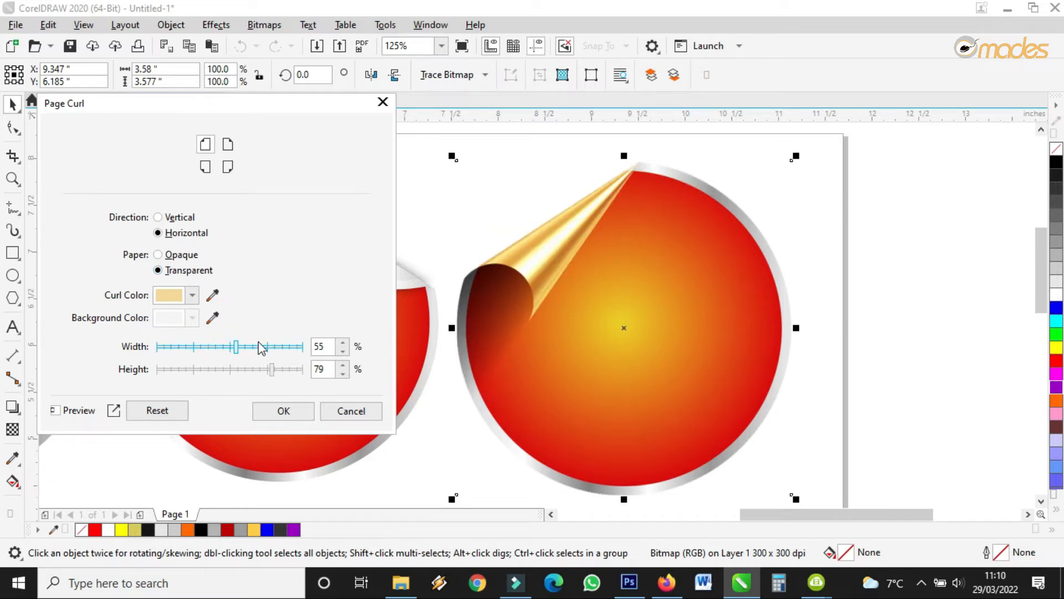
left_click(258, 345)
left_click(280, 347)
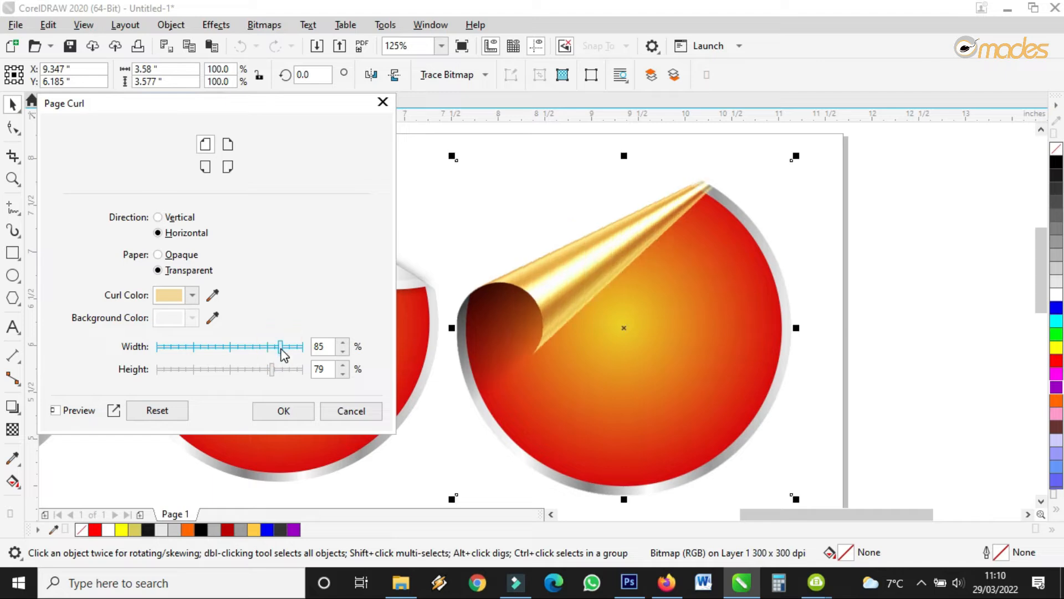
Step: Set the page curl's height to 53% and its width to 45%
left_click(176, 370)
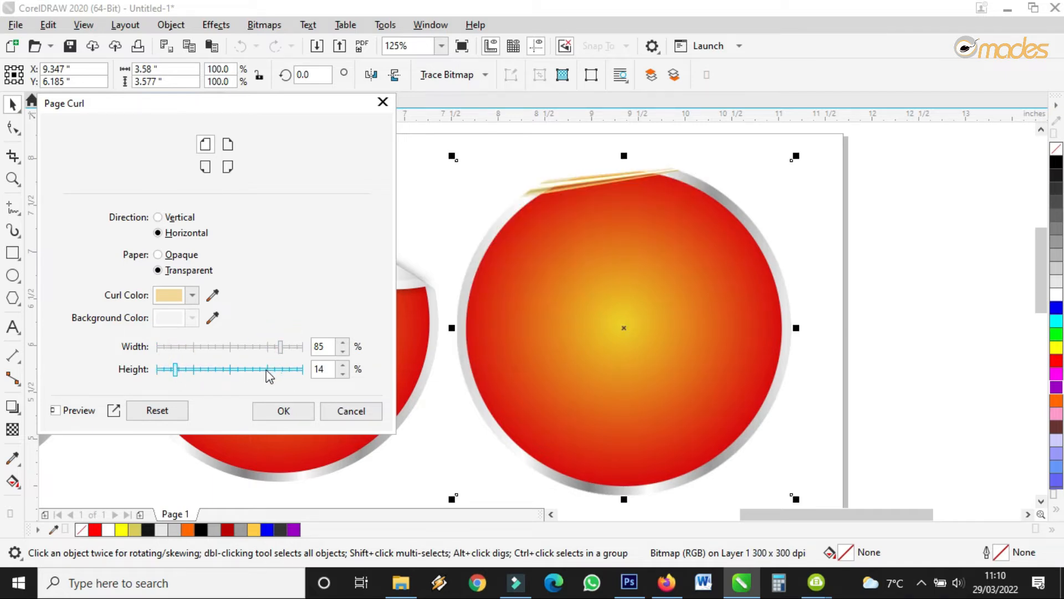
left_click(233, 369)
left_click(178, 347)
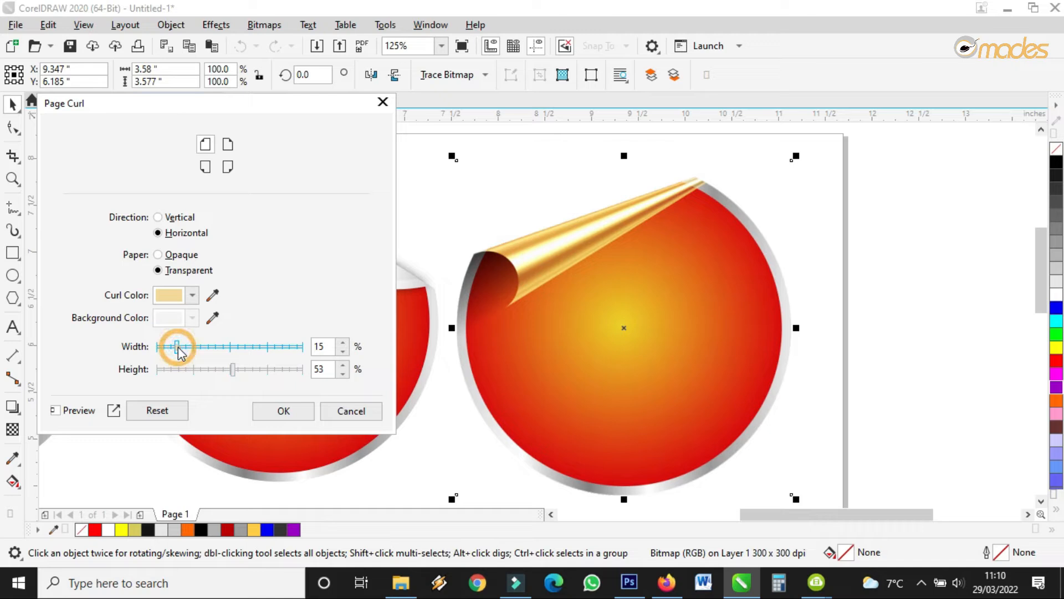
left_click(276, 347)
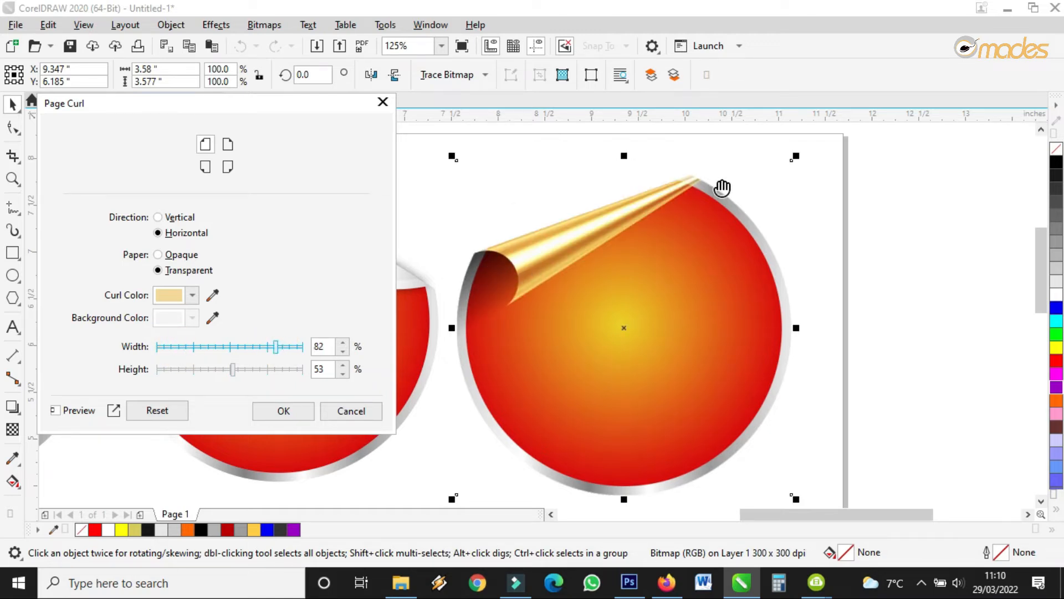
left_click(237, 347)
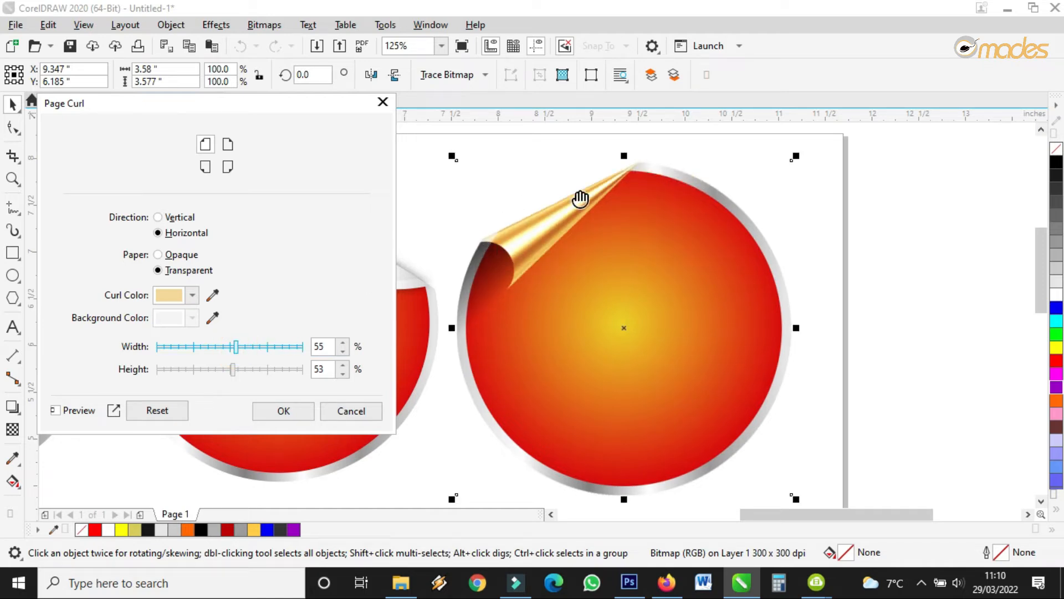
left_click_drag(237, 347, 222, 346)
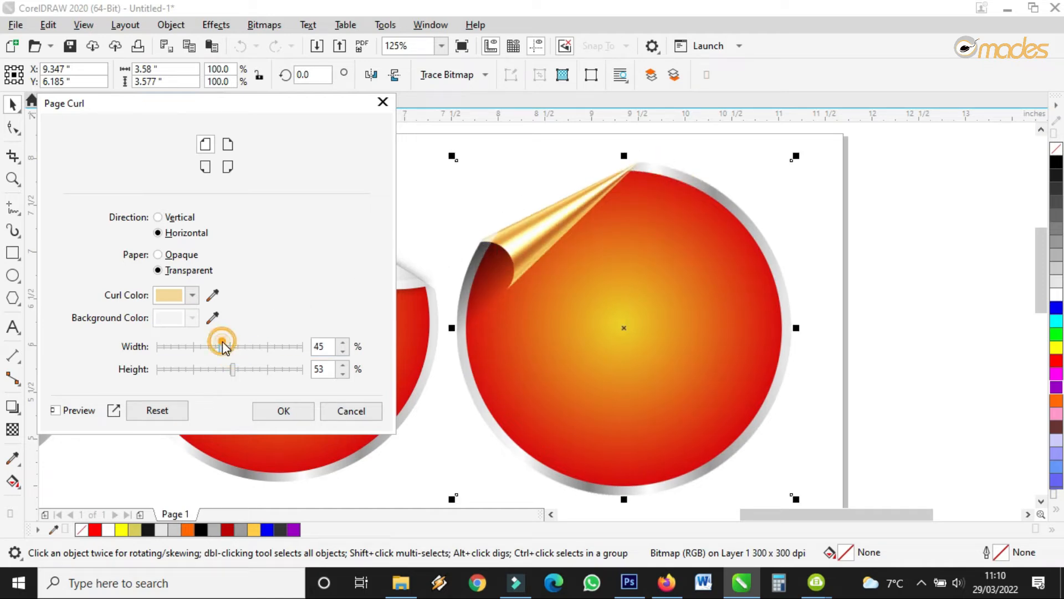
Step: Set the page curl's width to 76% and height to 84%, and apply the effect to the sticker
left_click(282, 348)
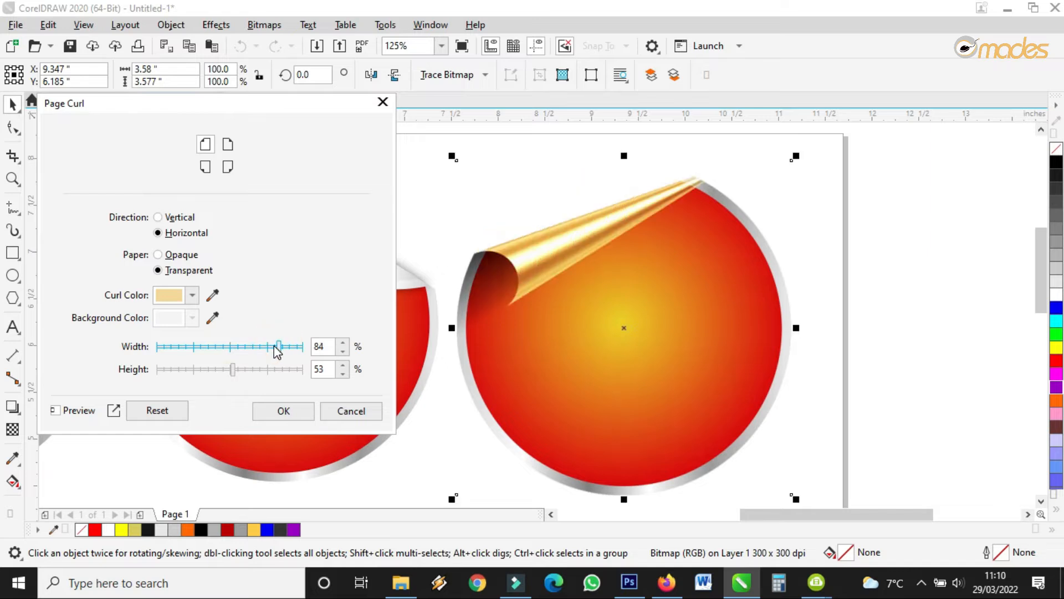
left_click(269, 347)
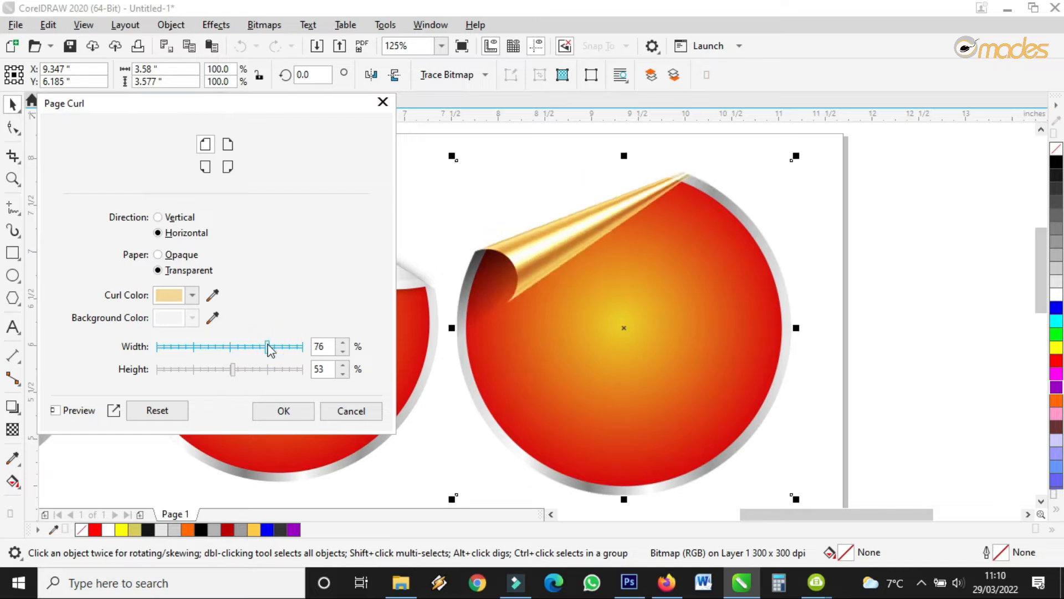
left_click(211, 370)
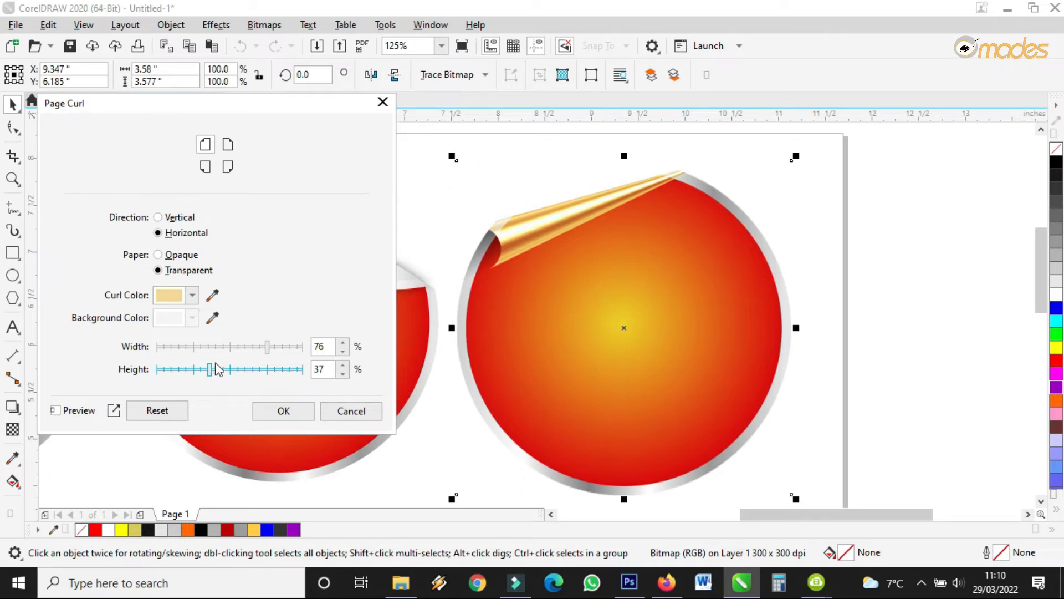
left_click_drag(228, 372, 259, 370)
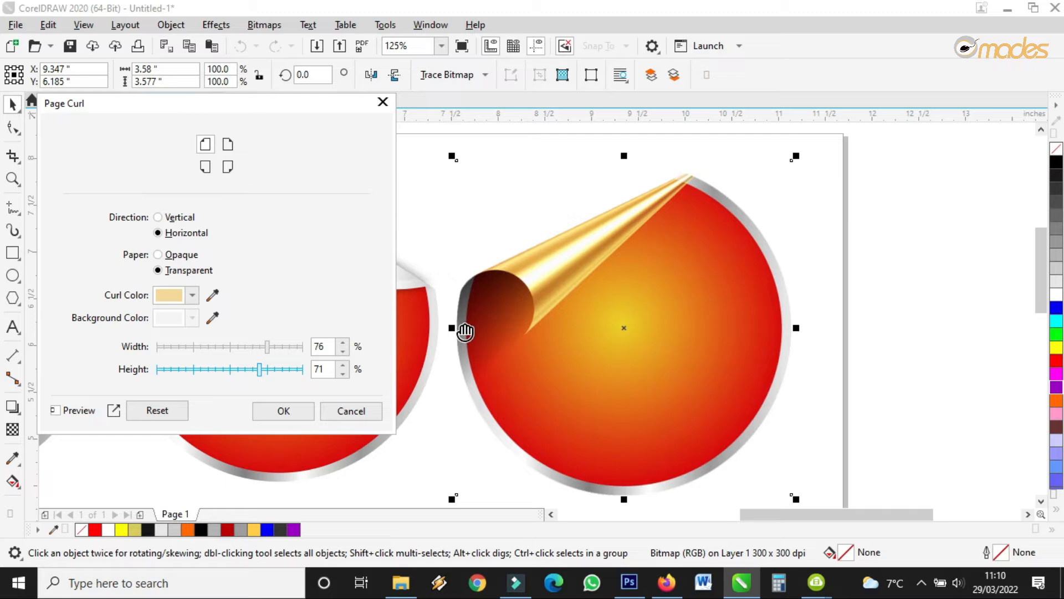
left_click(281, 370)
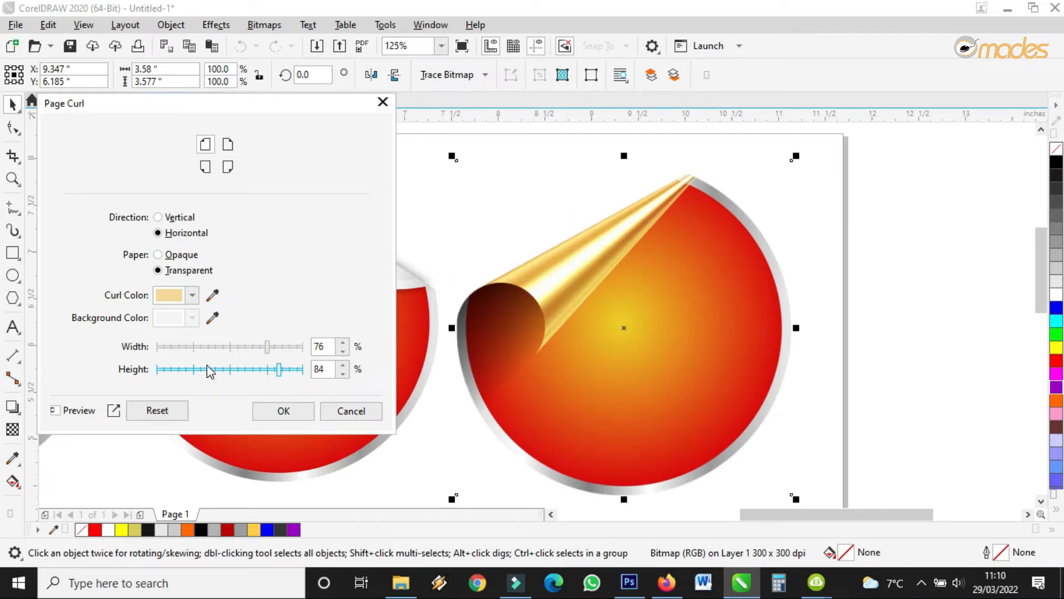
left_click(296, 403)
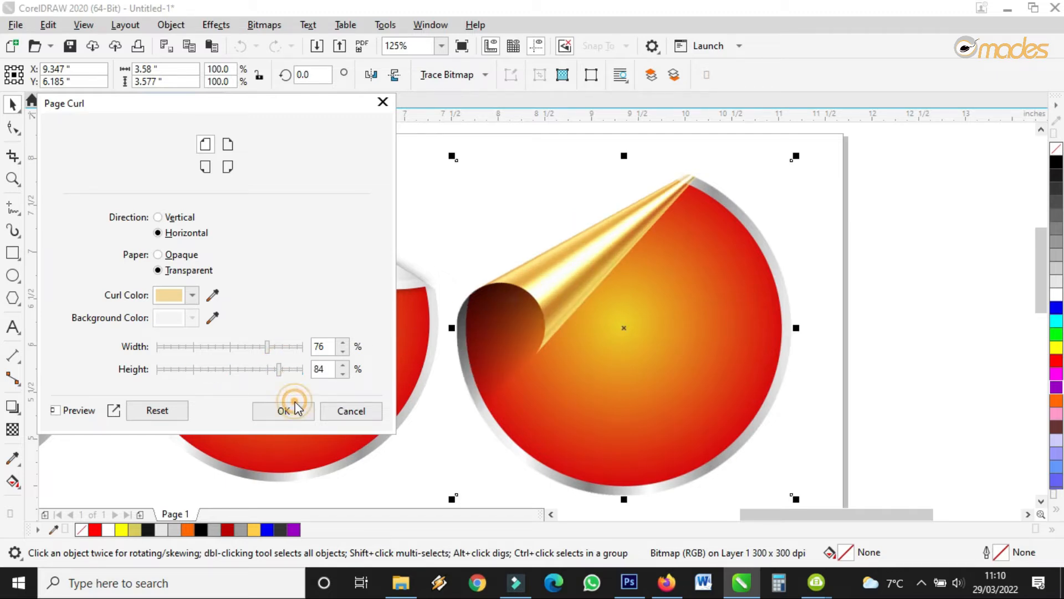
left_click(285, 408)
scroll(638, 257, "down", 2)
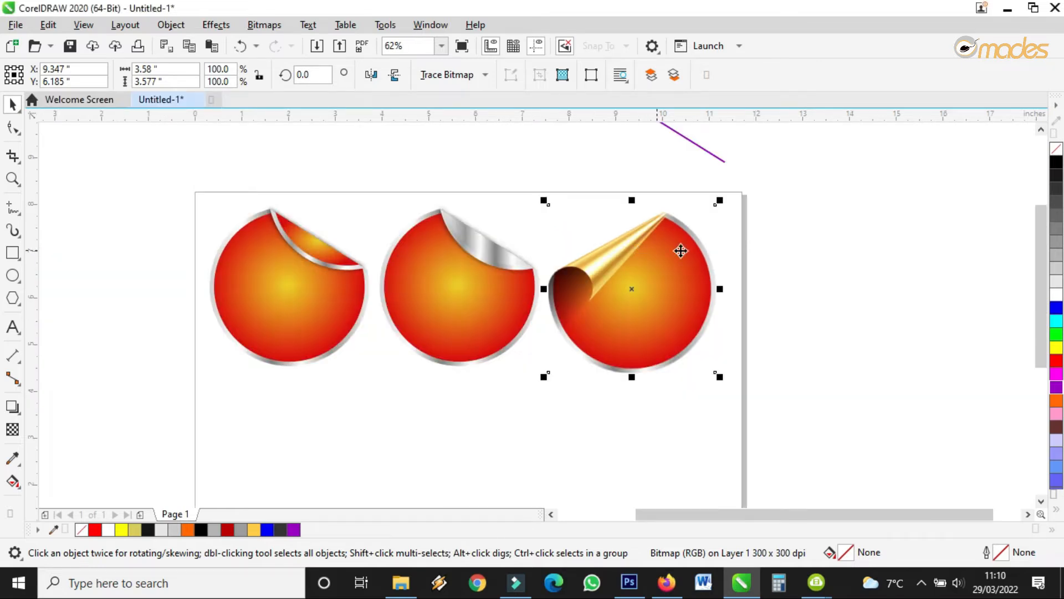
Step: Select all three stickers and adjust their size and position together to about 10.96 by 3.75 inches across the upper page
left_click(790, 199)
mouse_move(807, 190)
left_mouse_down()
mouse_move(223, 420)
mouse_move(262, 381)
left_mouse_up()
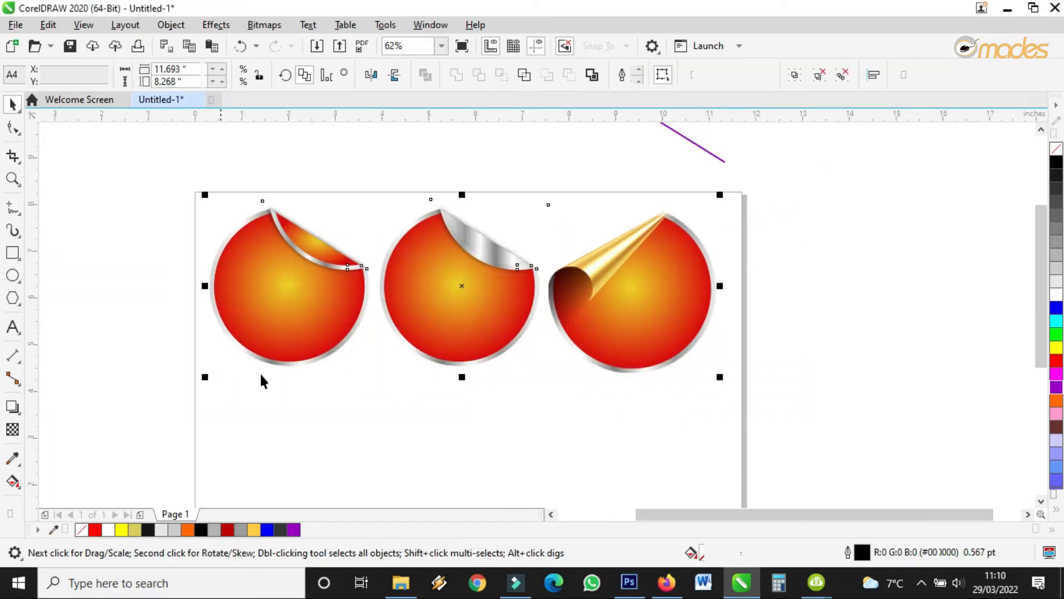
left_click_drag(718, 377, 709, 379)
left_click_drag(627, 297, 627, 294)
left_click_drag(708, 368, 723, 381)
scroll(529, 245, "down", 2)
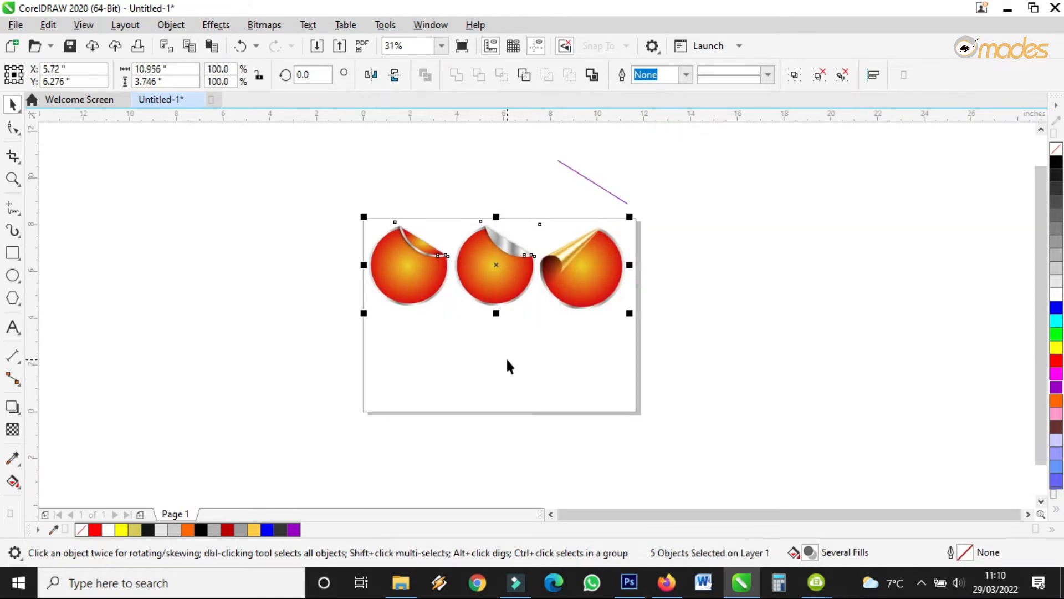
scroll(508, 366, "up", 2)
left_click(744, 320)
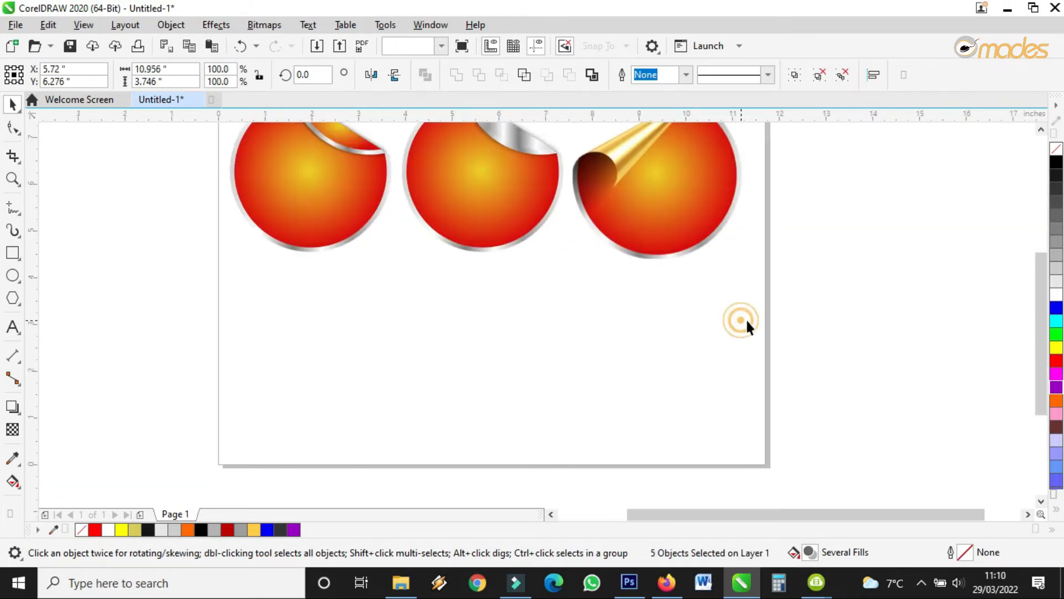
Step: Draw an upright rectangle below the first sticker, about 3.85 inches high, and widen it to about 3.18 inches
left_click(13, 252)
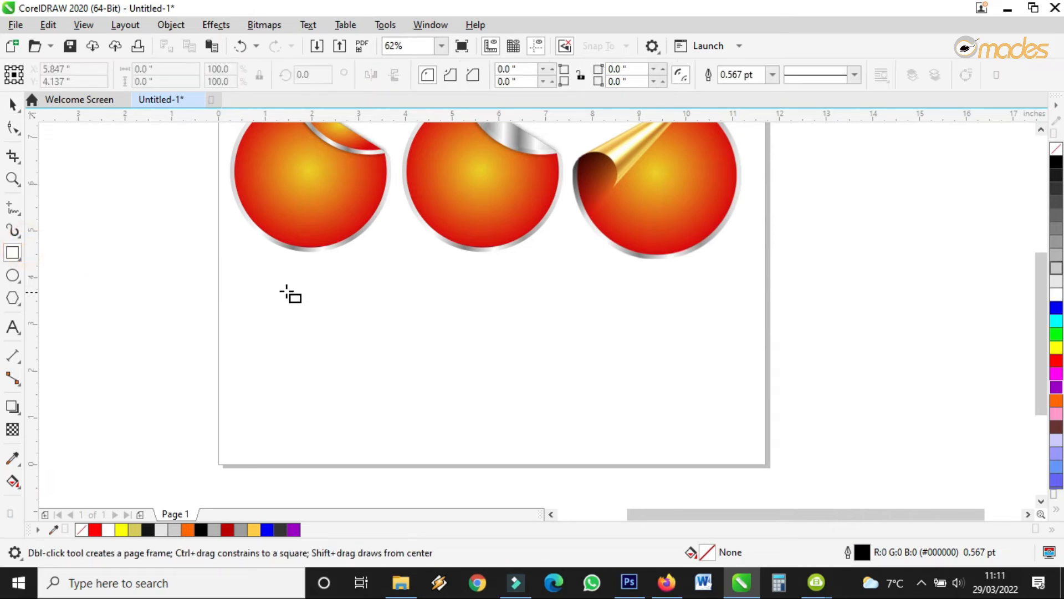
left_click_drag(240, 277, 385, 457)
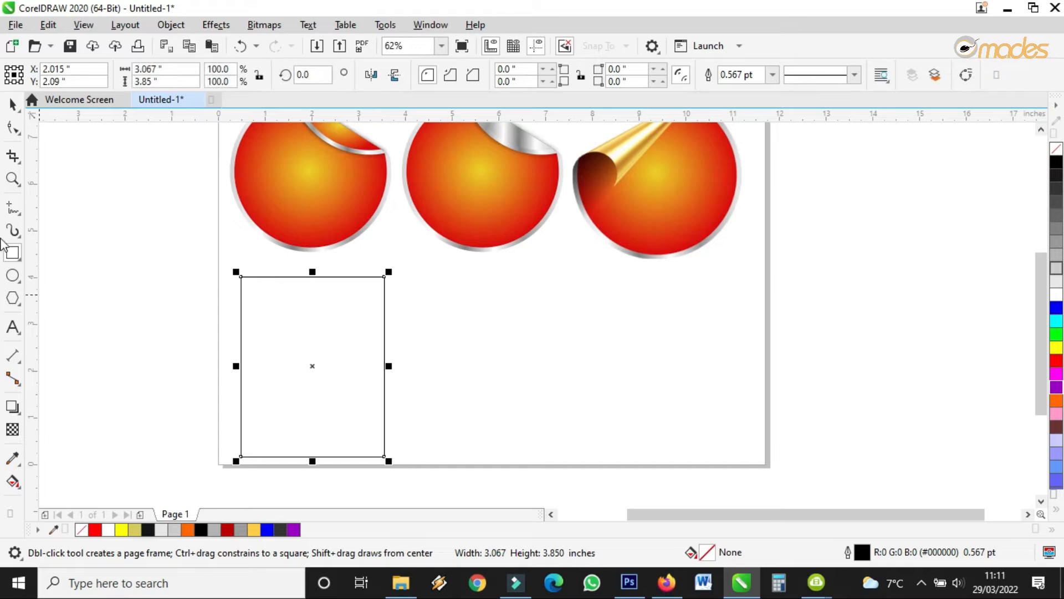
key("space")
left_click_drag(390, 367, 395, 366)
scroll(324, 280, "up", 2)
scroll(424, 276, "down", 2)
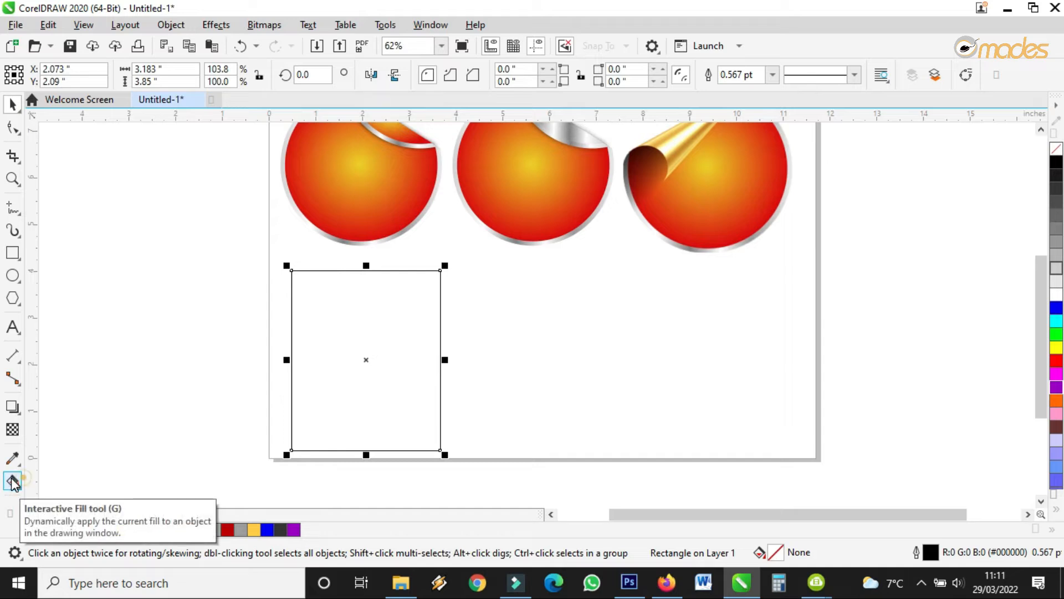
Step: Apply a linear fountain fill to the rectangle, running from light purple to dark blue
left_click(12, 481)
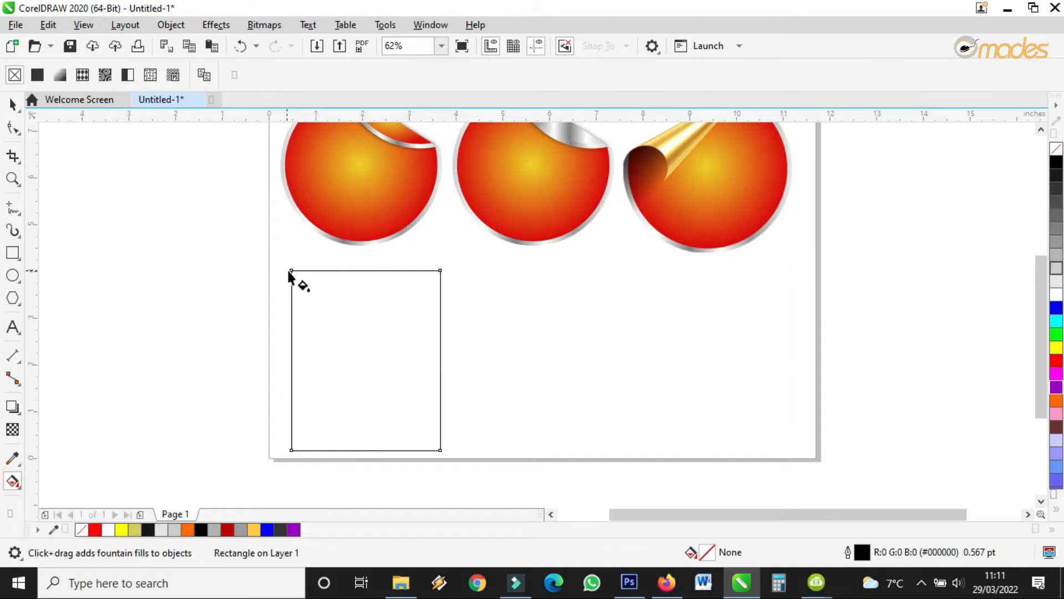
left_click(59, 78)
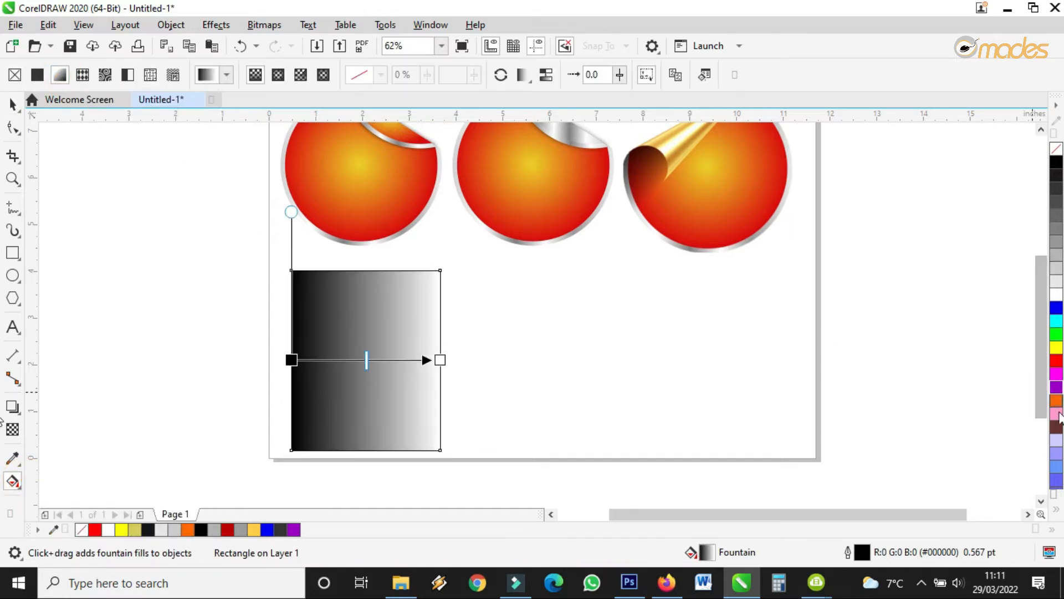
left_click(1056, 511)
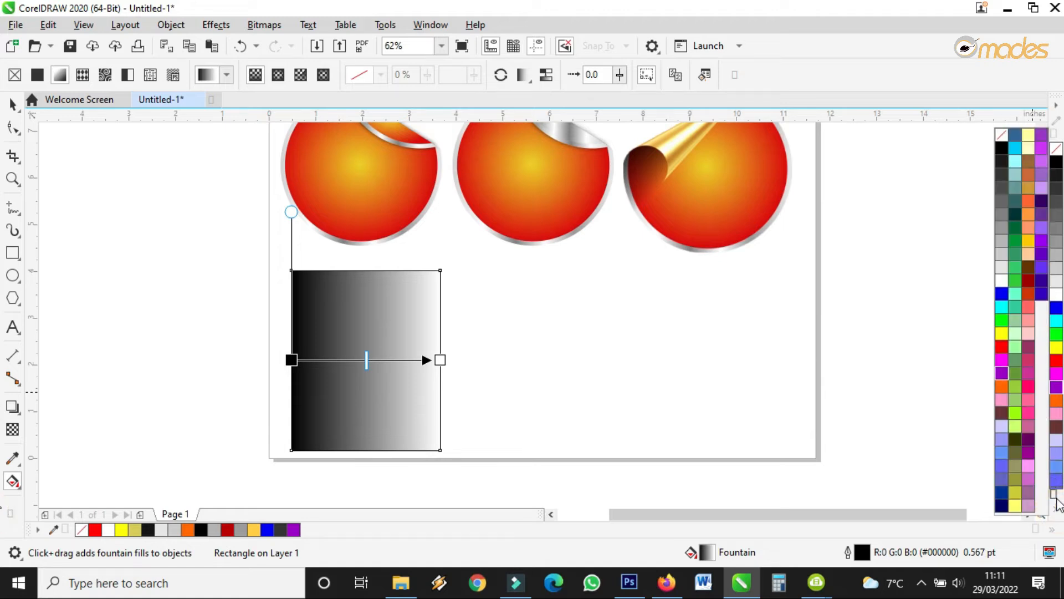
left_click_drag(1004, 491, 440, 360)
left_click_drag(1041, 188, 289, 354)
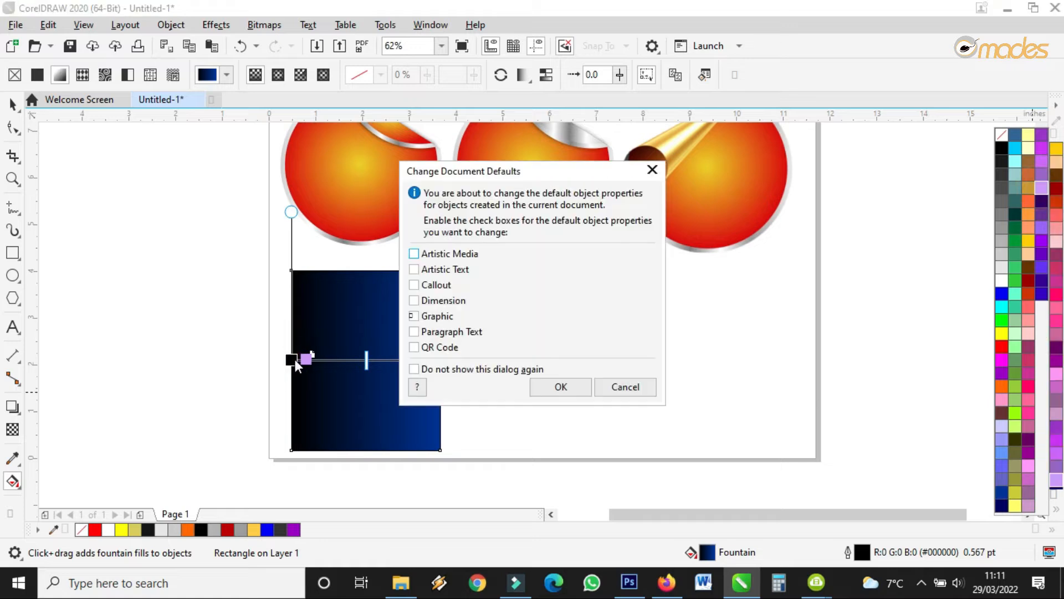
left_click(626, 384)
left_click_drag(1043, 194, 290, 358)
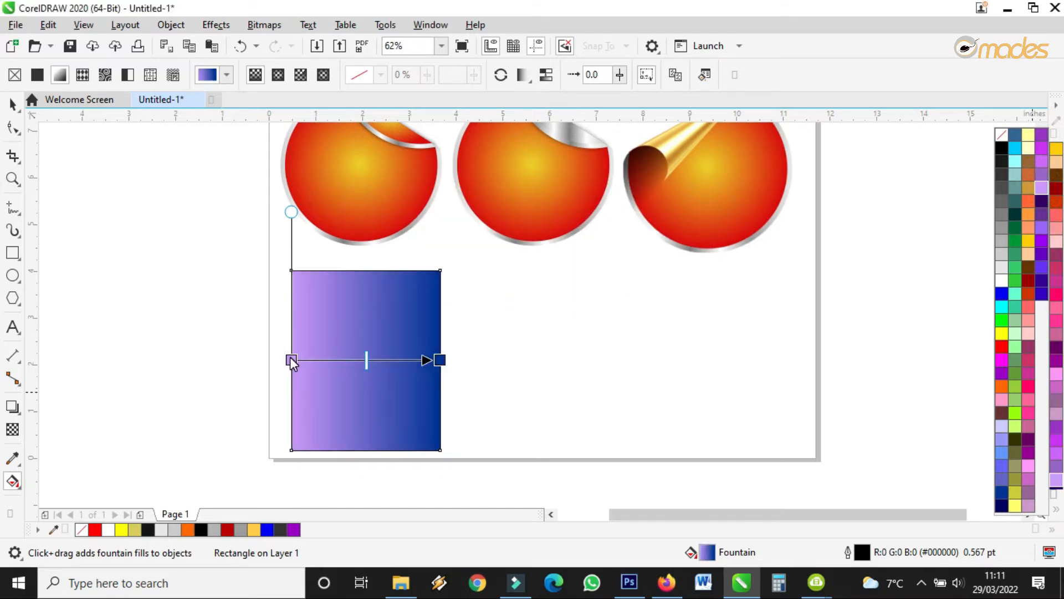
Step: Change the rectangle's fountain fill to elliptical, with a cyan centre and a navy blue outer colour
left_click(278, 74)
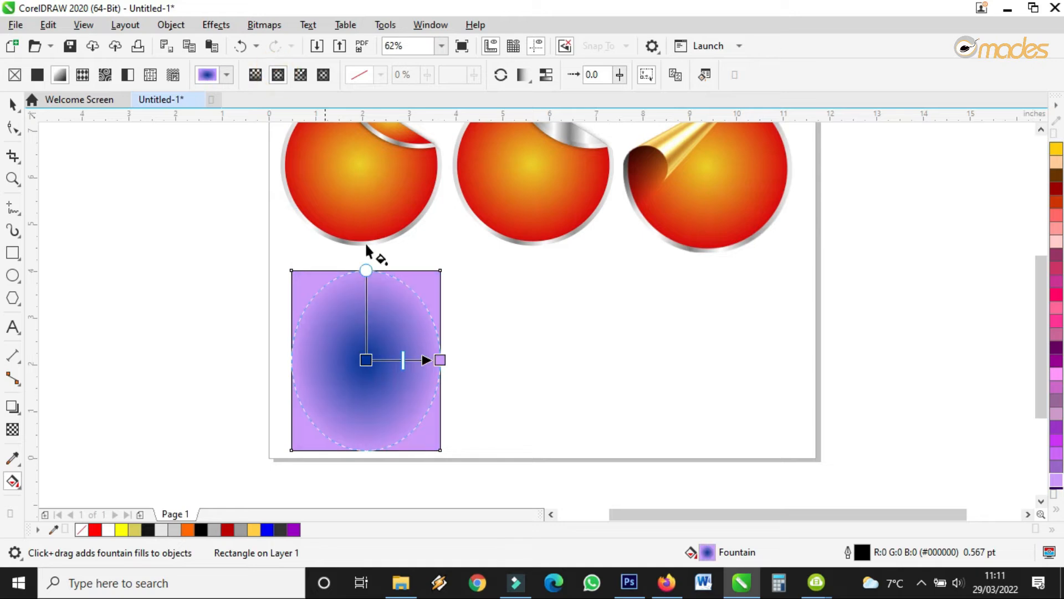
left_click(1055, 508)
left_click_drag(1004, 504, 440, 360)
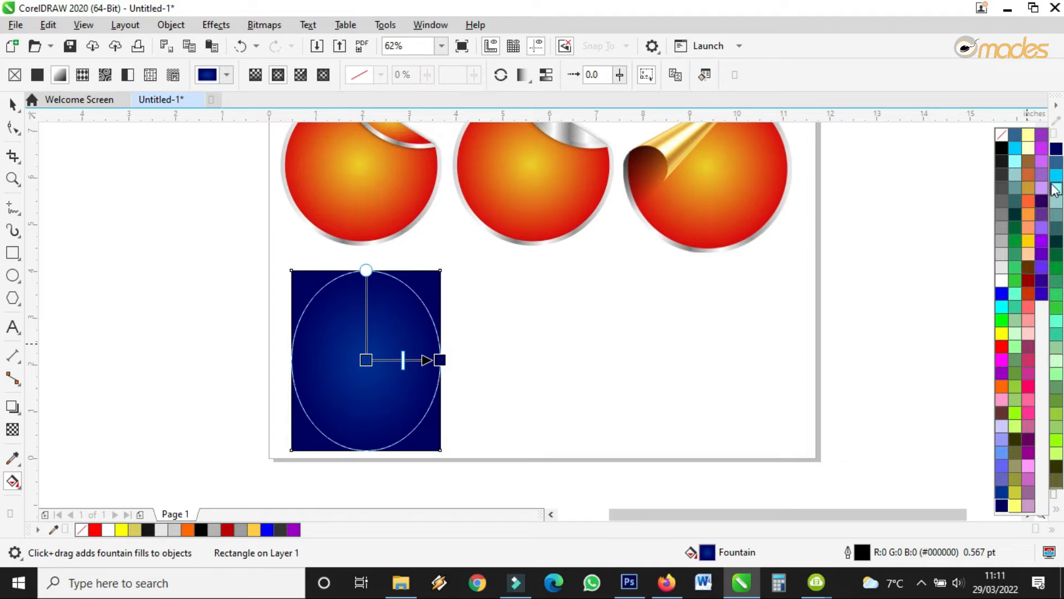
left_click_drag(1056, 175, 367, 360)
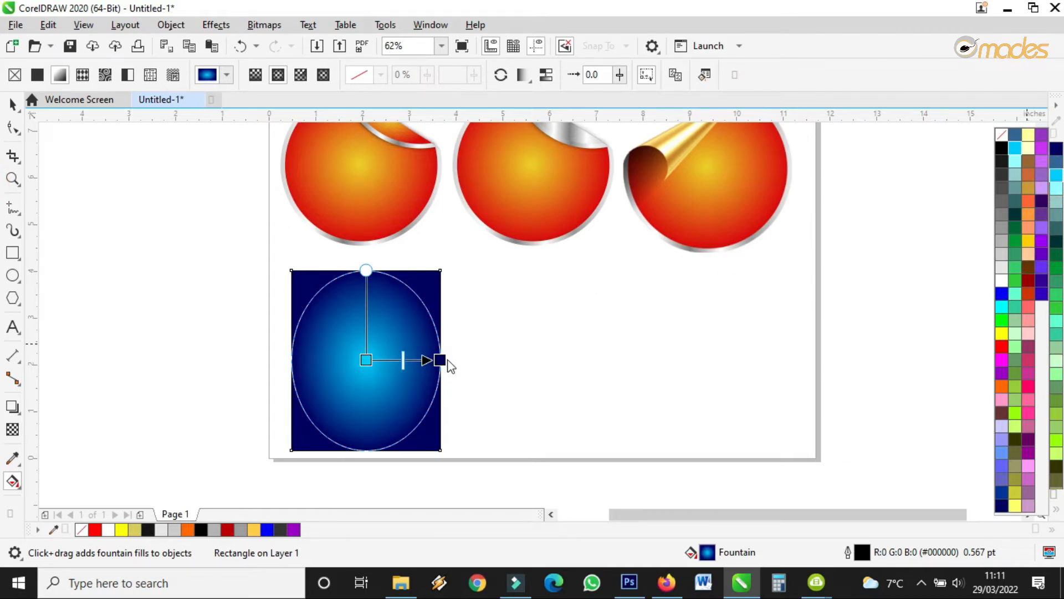
Step: Reshape the elliptical gradient into a nearly circular glow reaching just past the rectangle's side edges
left_click_drag(437, 359, 485, 358)
left_click_drag(363, 214, 363, 287)
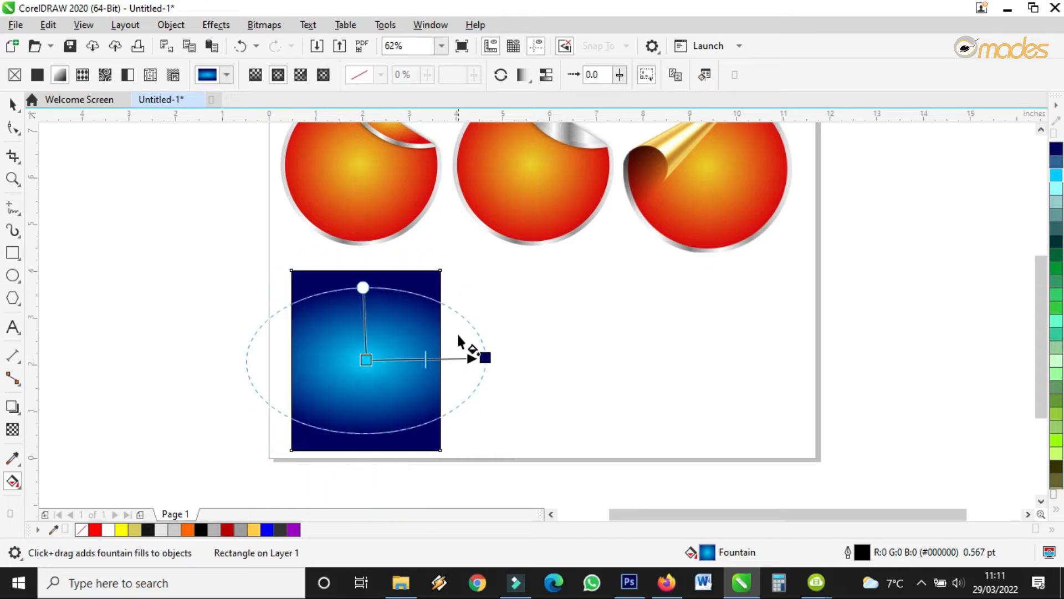
left_click_drag(485, 357, 444, 358)
left_click_drag(363, 309, 365, 277)
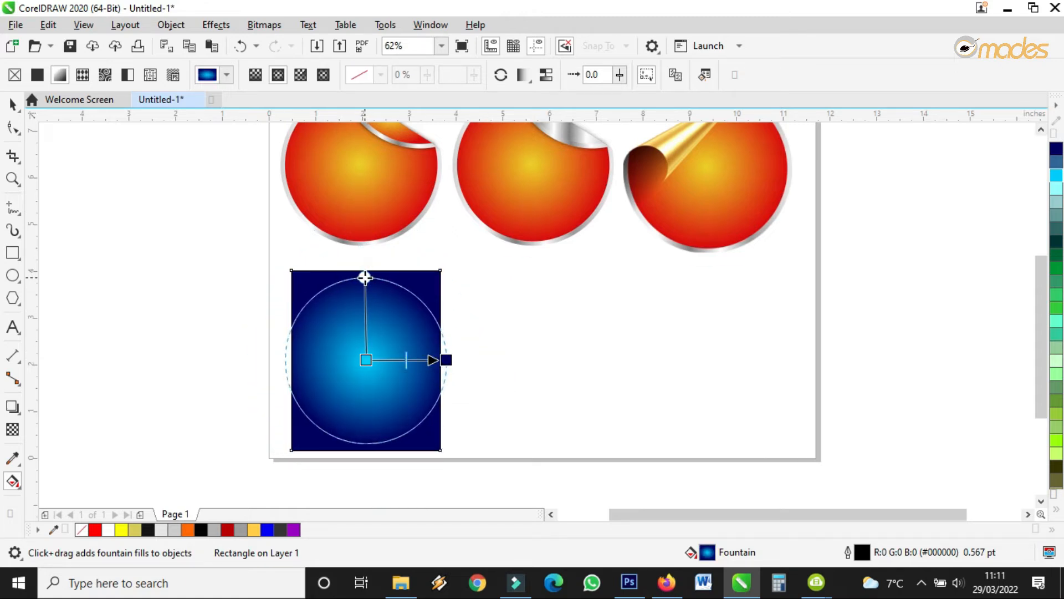
Step: Set the gradient's outer colour to a slightly lighter navy, #161680
left_click(1054, 509)
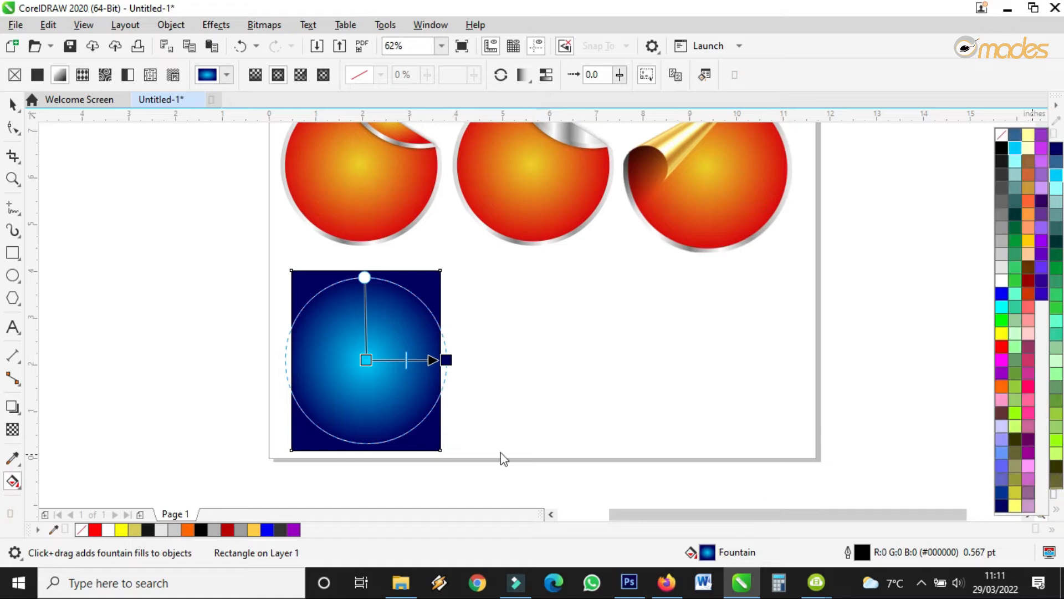
left_click(446, 360)
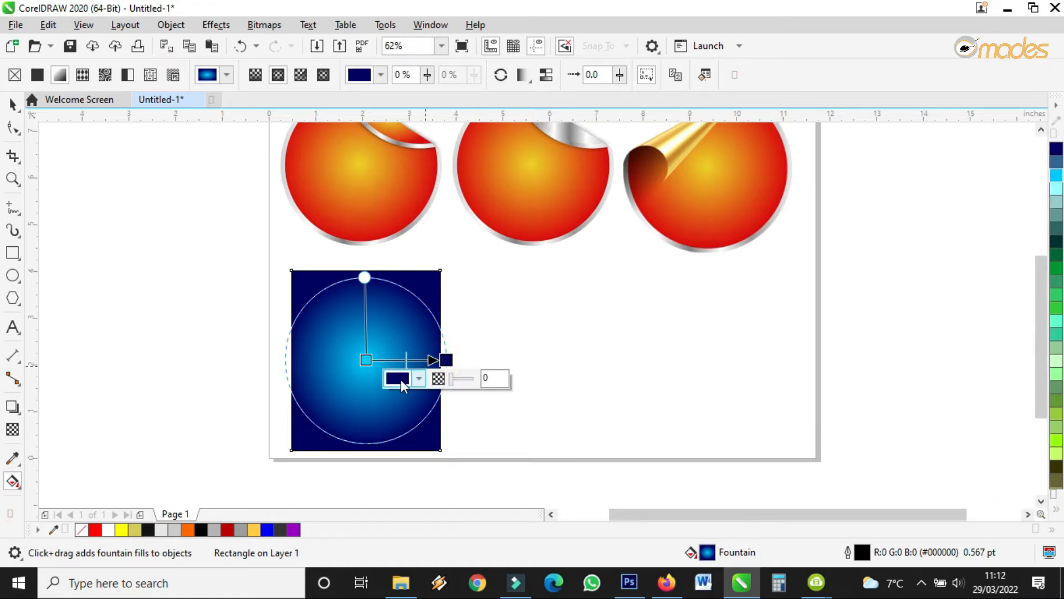
left_click(408, 378)
left_click(400, 127)
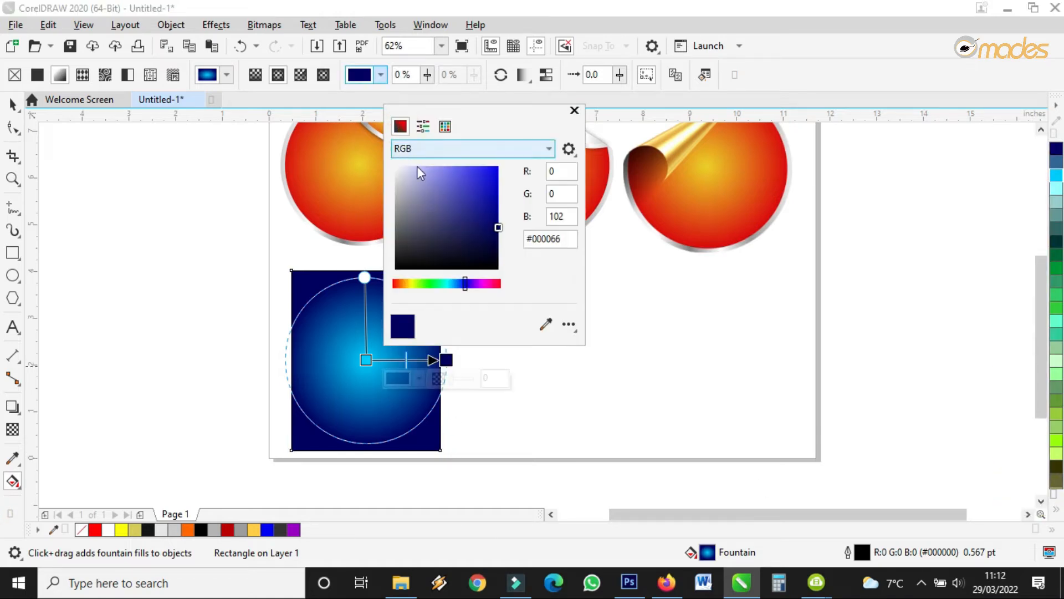
left_click(480, 217)
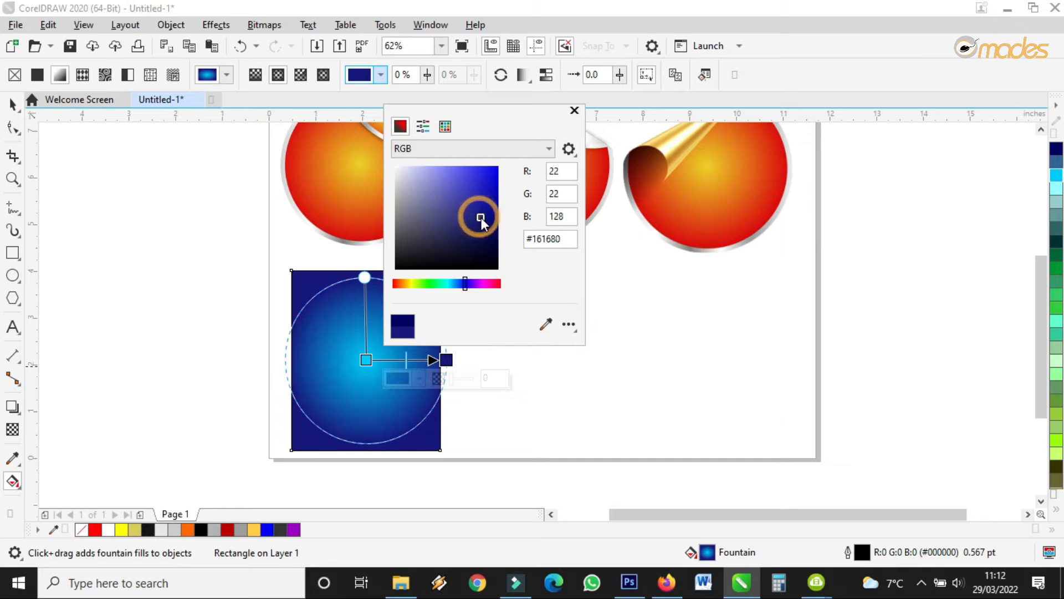
left_click(394, 379)
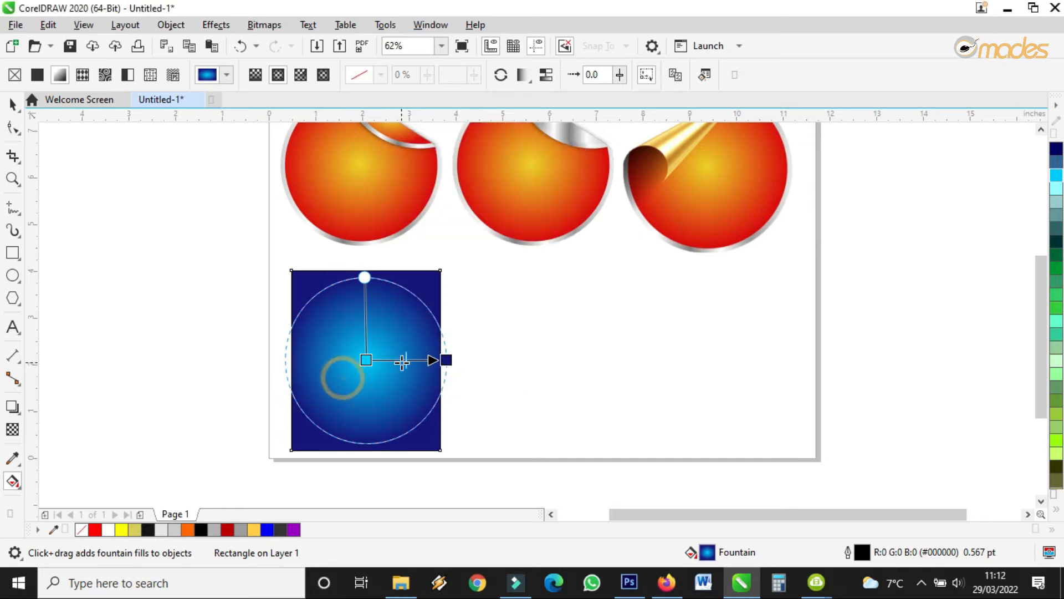
Step: Add a periwinkle blue colour node at 71% between the gradient's cyan centre and navy edge
scroll(402, 361, "up", 2)
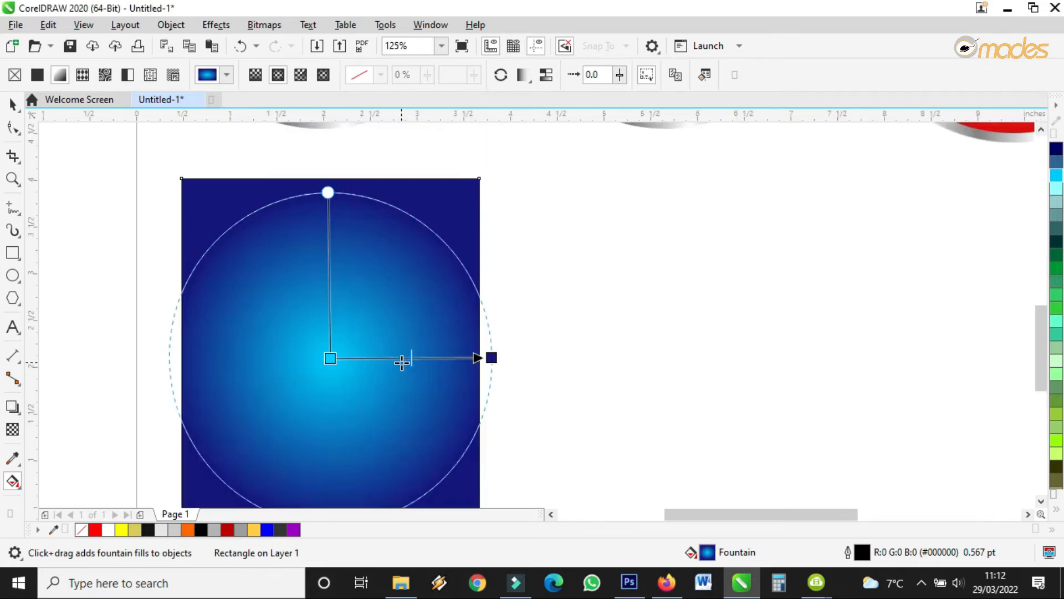
left_click(1055, 509)
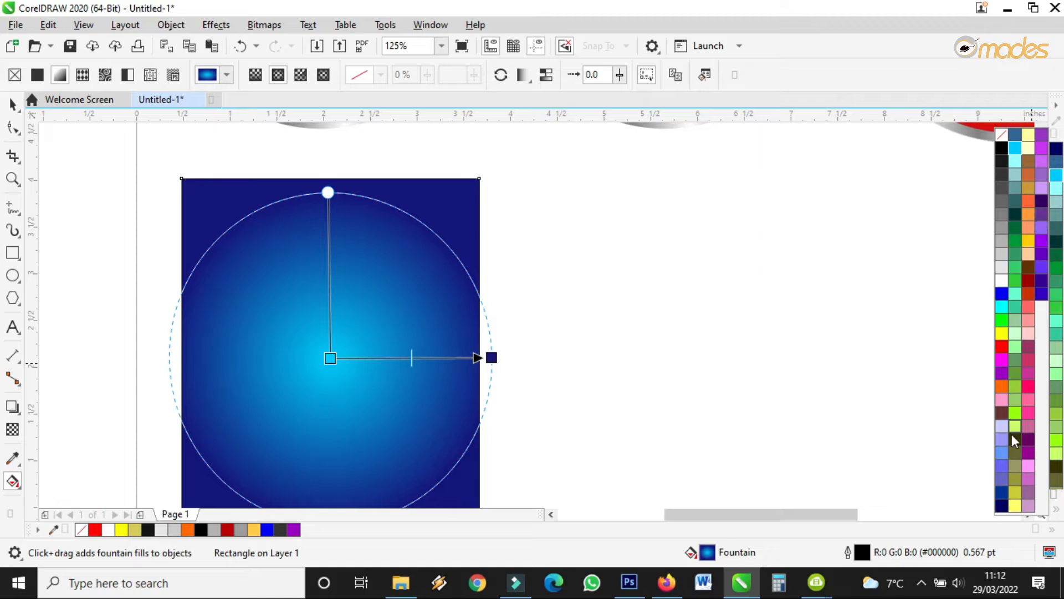
left_click_drag(1001, 466, 377, 358)
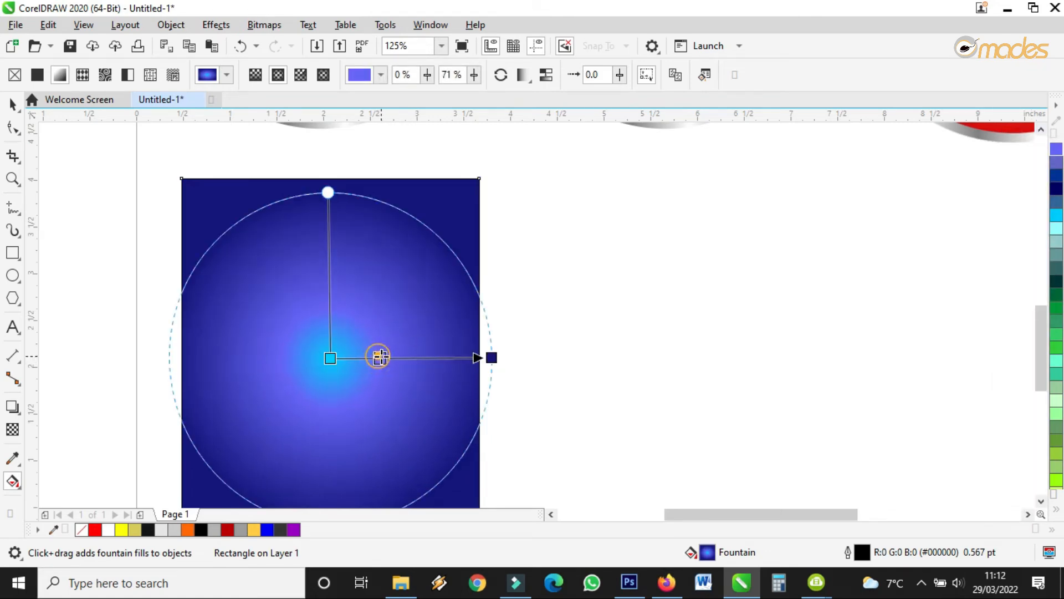
key("space")
Step: Remove the outline from the blue gradient rectangle
scroll(471, 175, "up", 10)
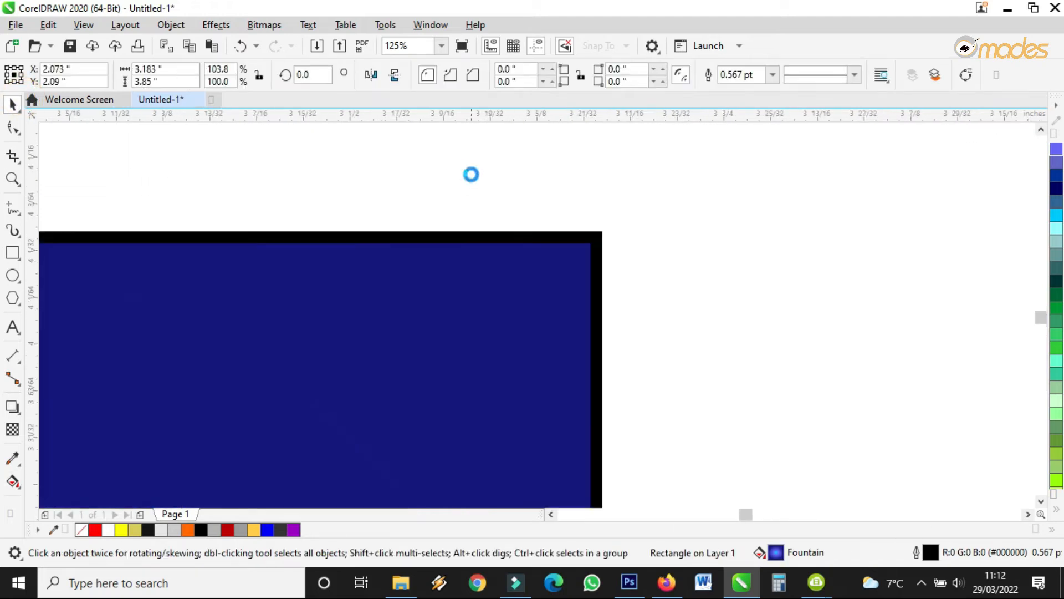
left_click(773, 74)
left_click(743, 94)
scroll(620, 235, "down", 15)
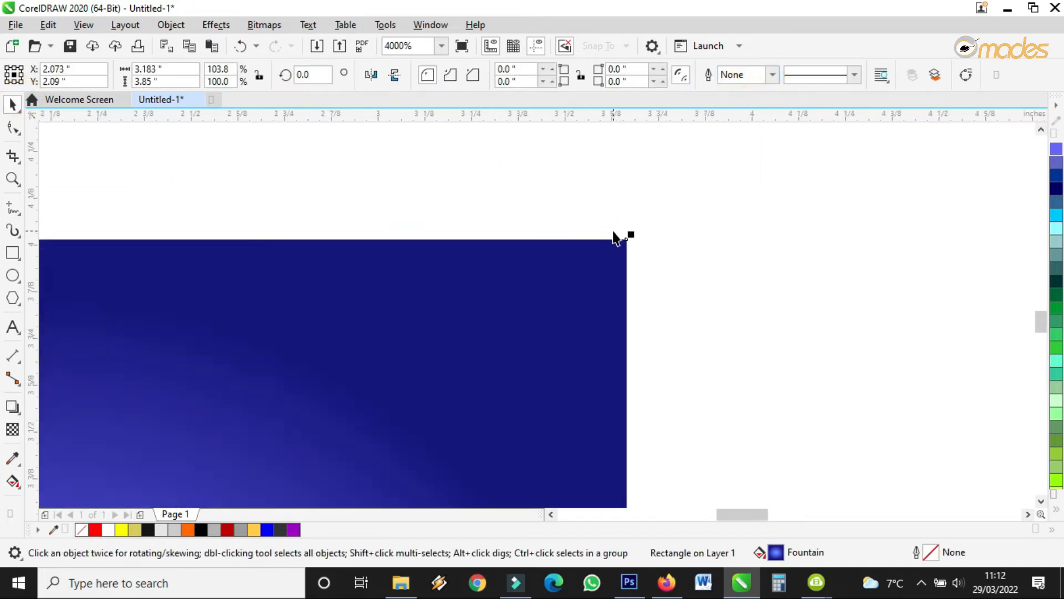
left_click(664, 295)
Step: Make a larger concentric copy of the blue gradient rectangle, about 3.407 × 4.12 in
scroll(601, 230, "up", 4)
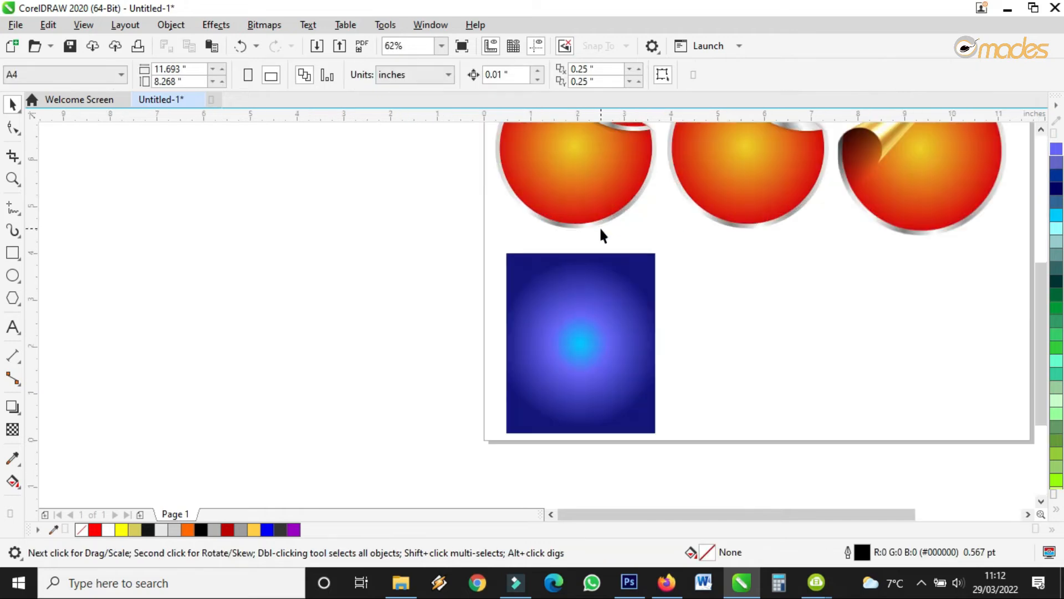
left_click(637, 311)
scroll(657, 251, "up", 4)
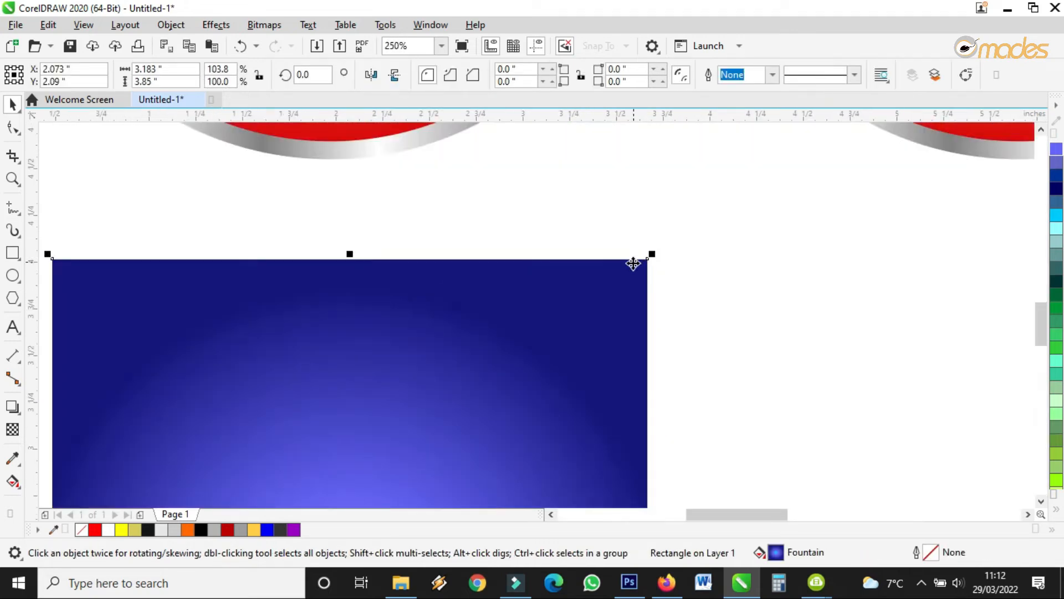
scroll(633, 264, "down", 4)
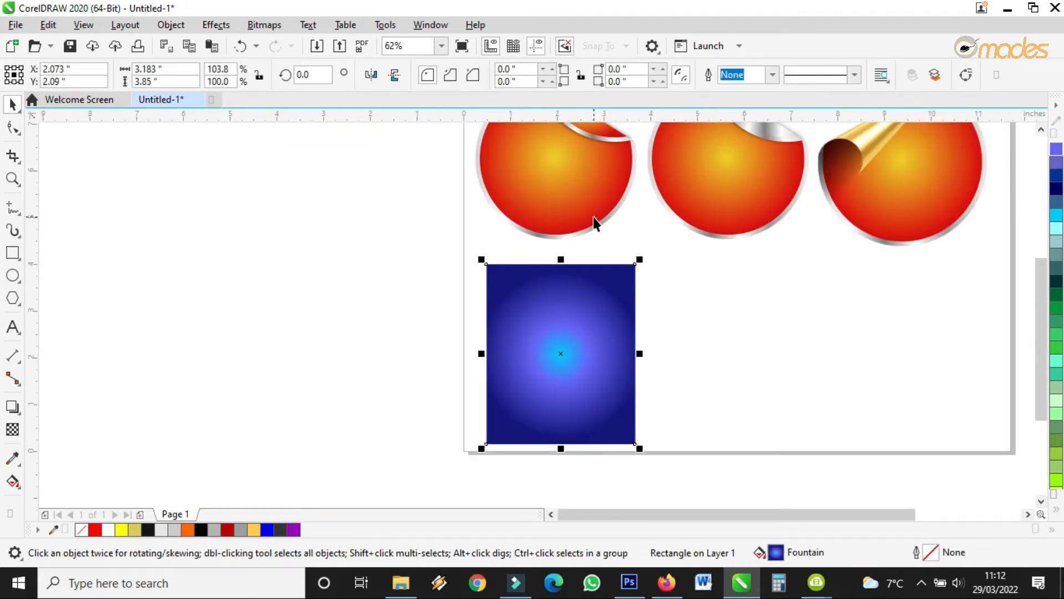
scroll(593, 218, "up", 2)
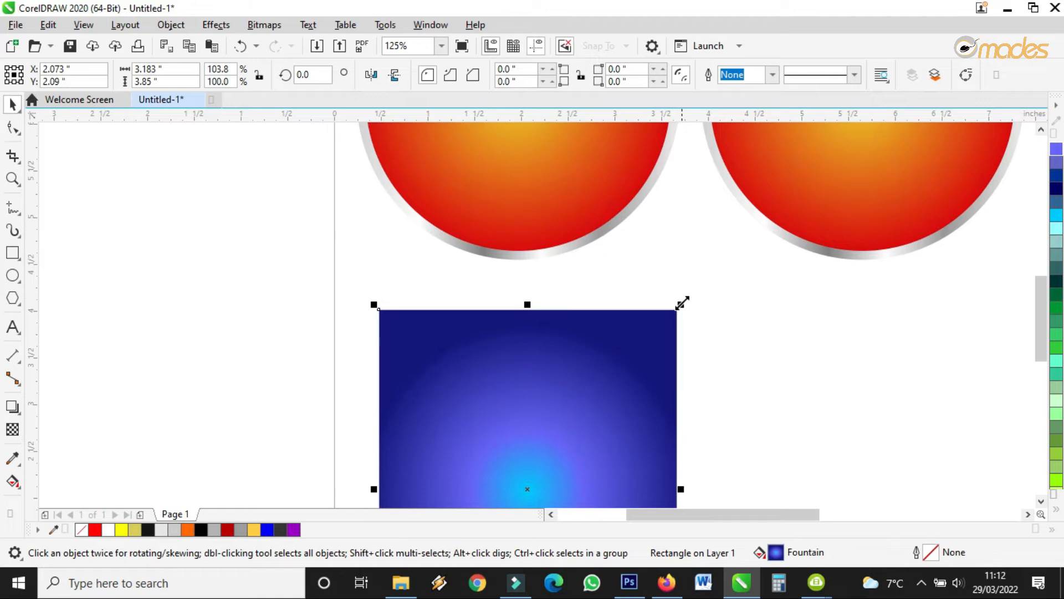
left_click_drag(682, 302, 707, 297)
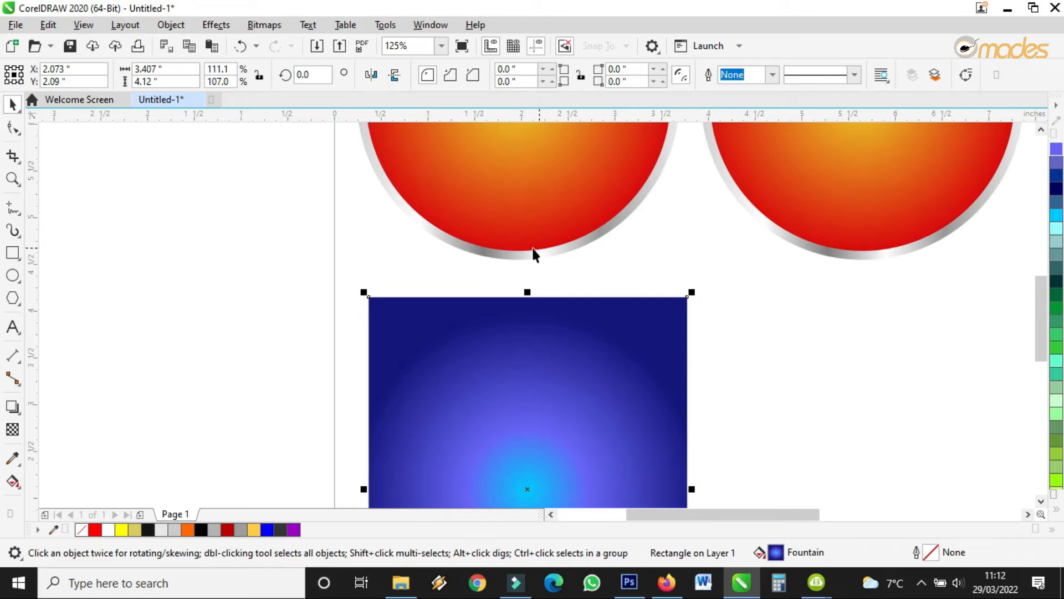
Step: Copy the silver gradient fill from the first round sticker's rim onto the larger rectangle
left_click(12, 481)
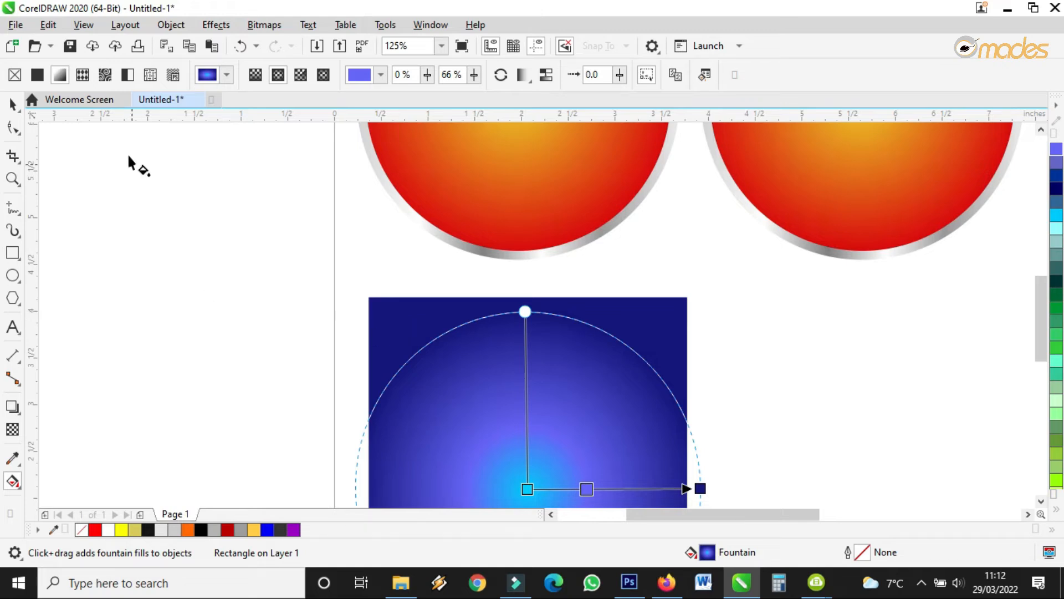
left_click(12, 103)
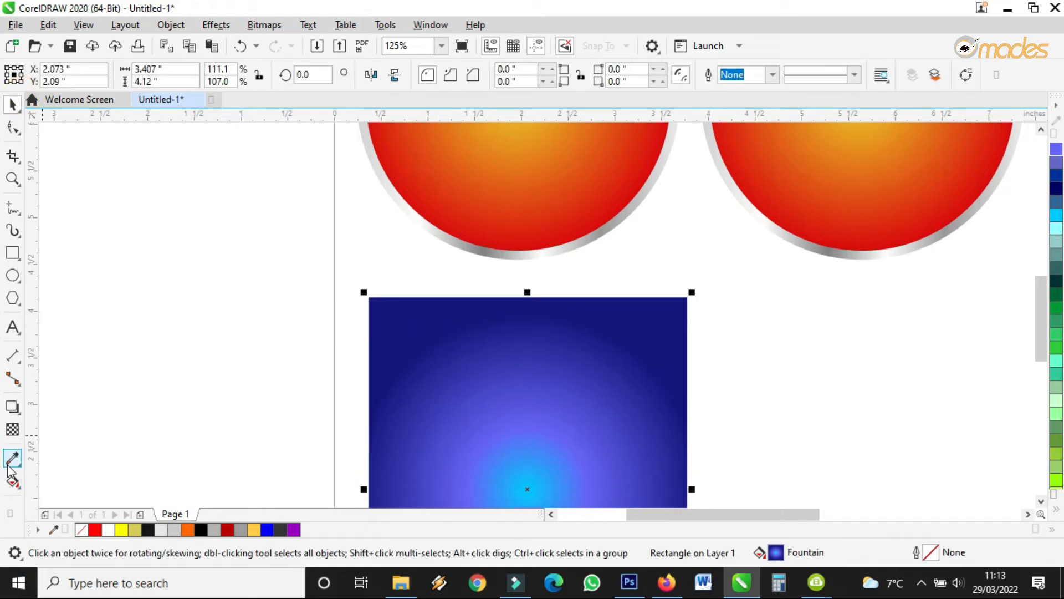
left_click(12, 481)
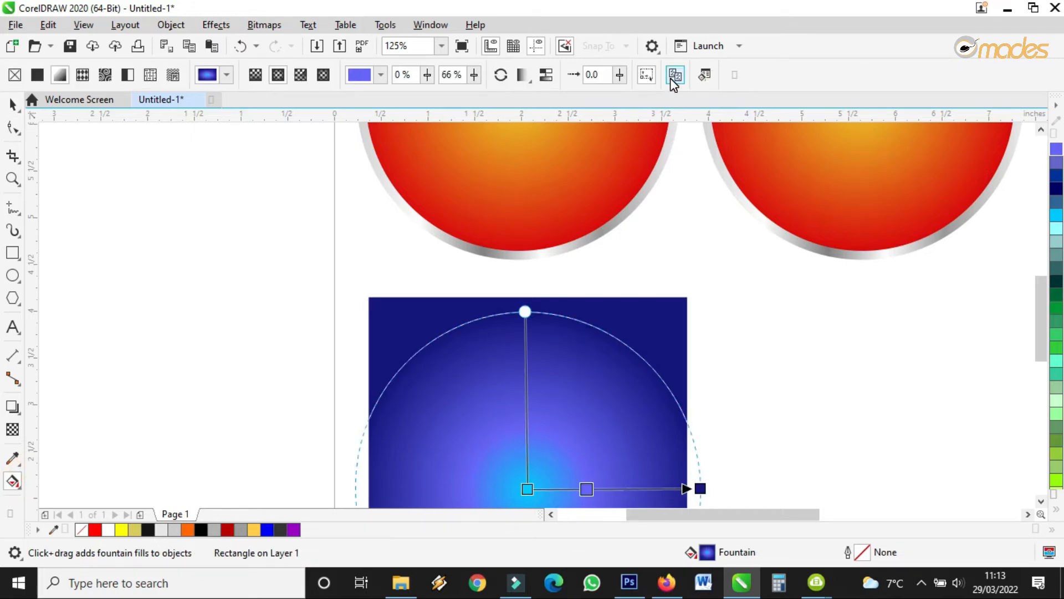
left_click(675, 81)
left_click(599, 229)
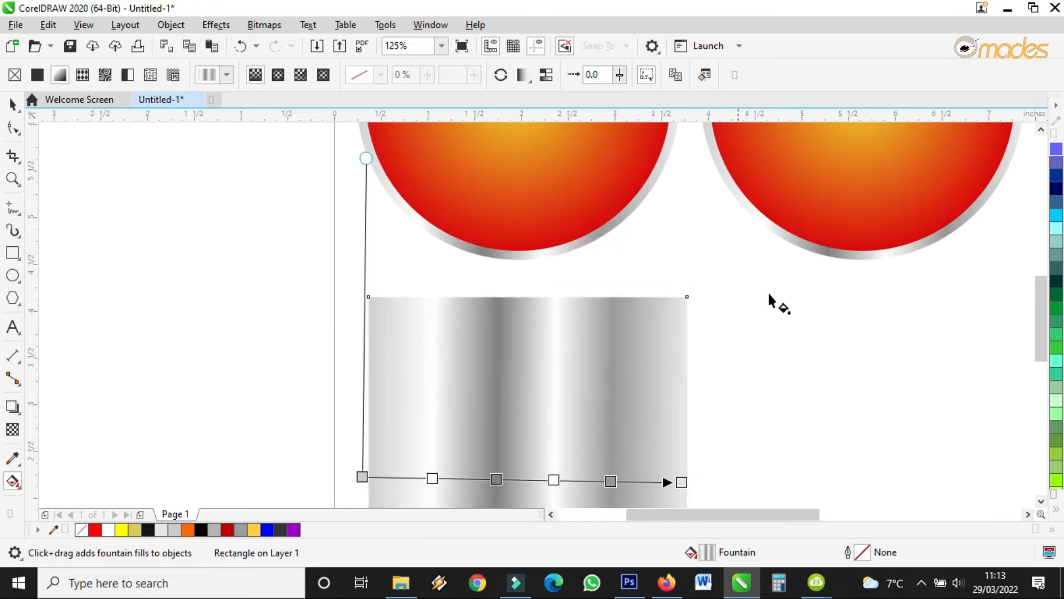
Step: Send the silver rectangle to the back of the page, behind the blue one
left_click(12, 105)
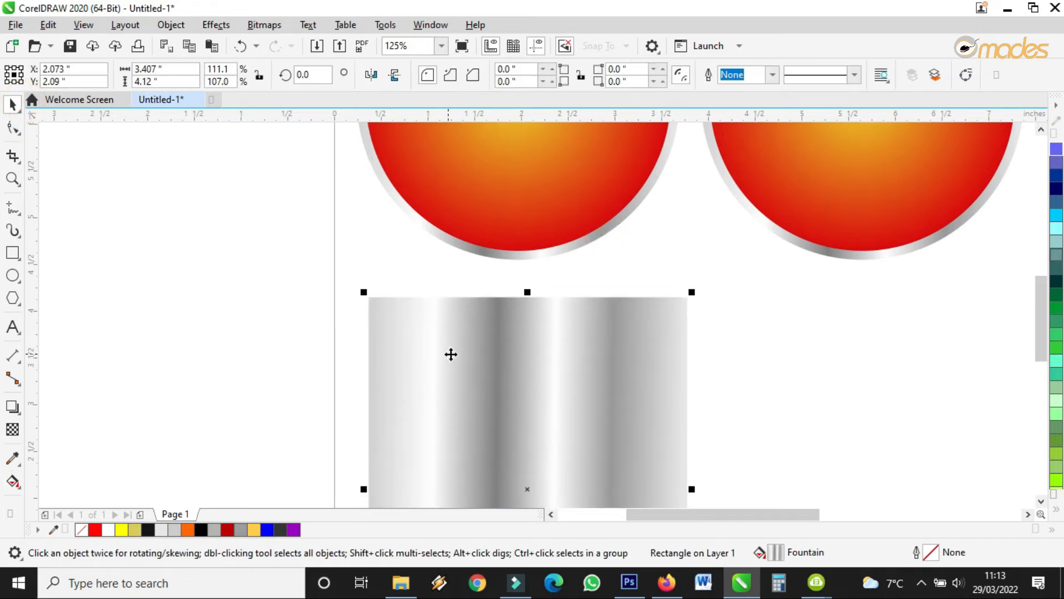
right_click(503, 365)
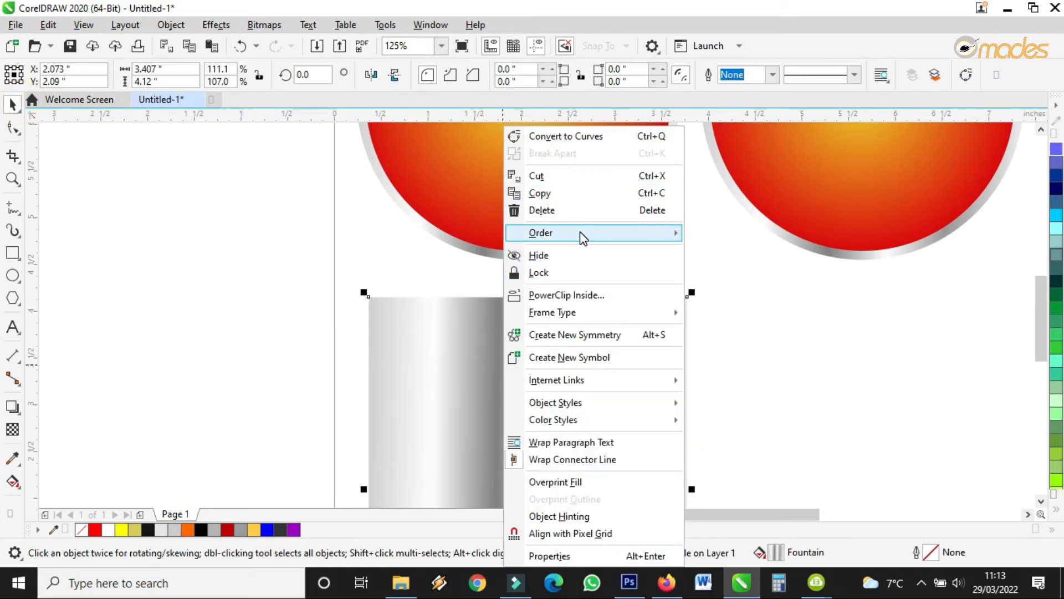
mouse_move(579, 231)
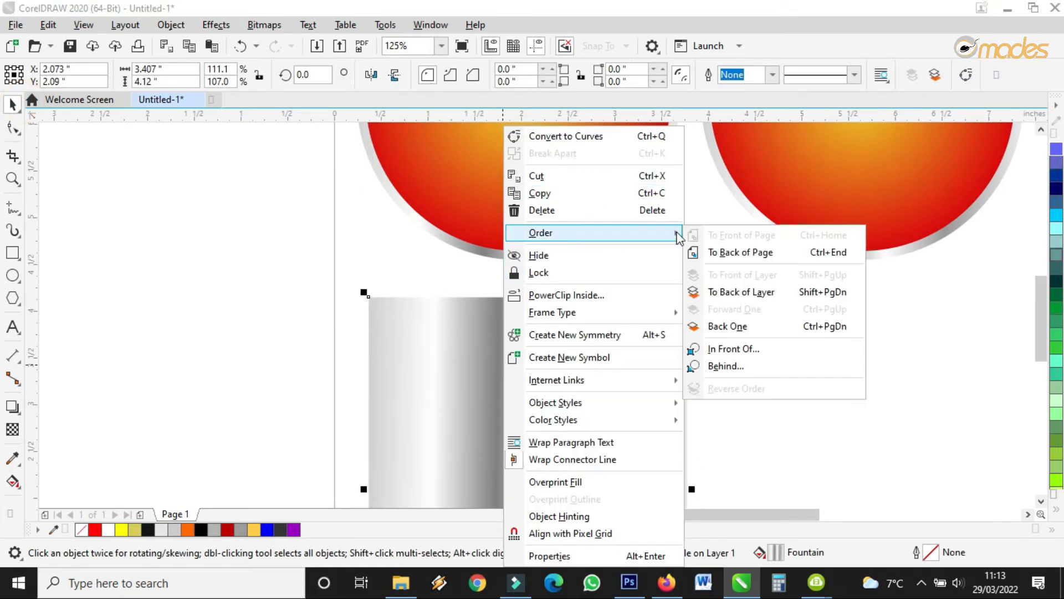
left_click(725, 257)
Step: Shrink both rectangles together slightly about their centre, and widen the silver frame by enlarging its rectangle to about 3.27 × 3.905 in
scroll(489, 304, "down", 2)
left_click_drag(368, 284, 593, 465)
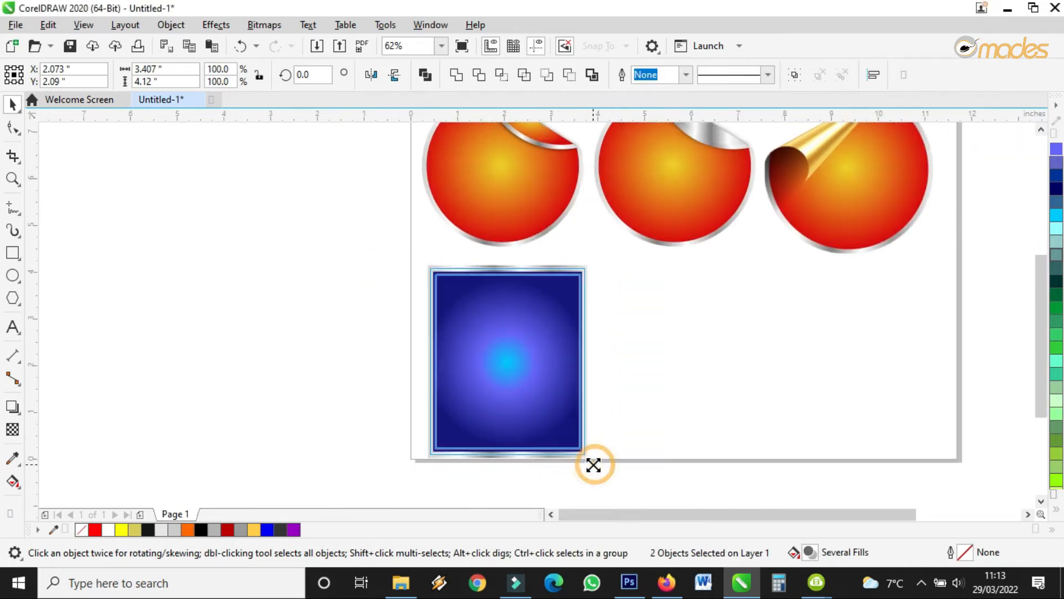
left_click(624, 416)
scroll(577, 366, "up", 4)
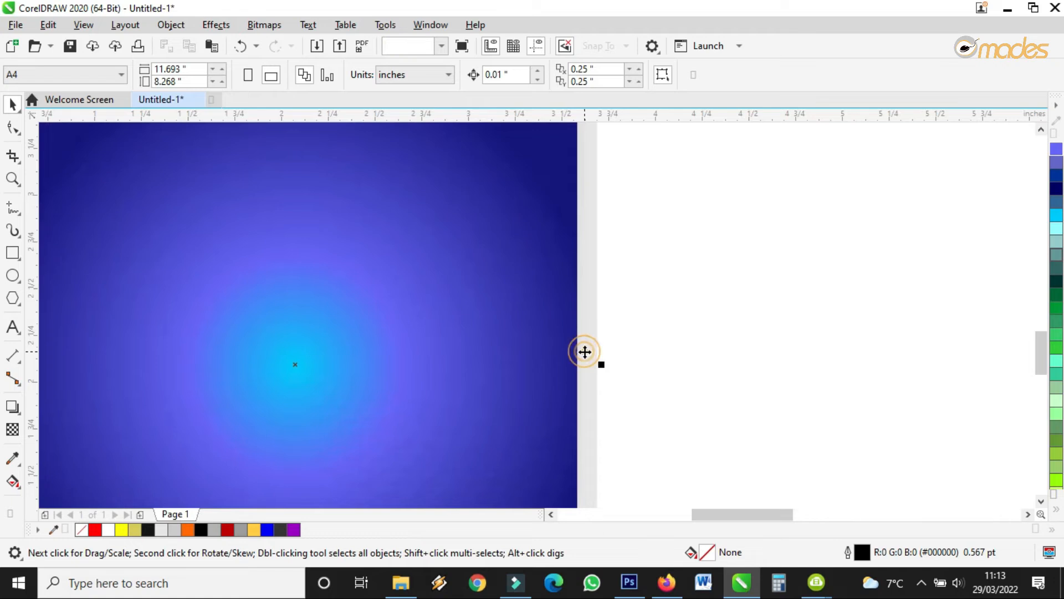
left_click_drag(602, 365, 606, 366)
scroll(551, 379, "down", 2)
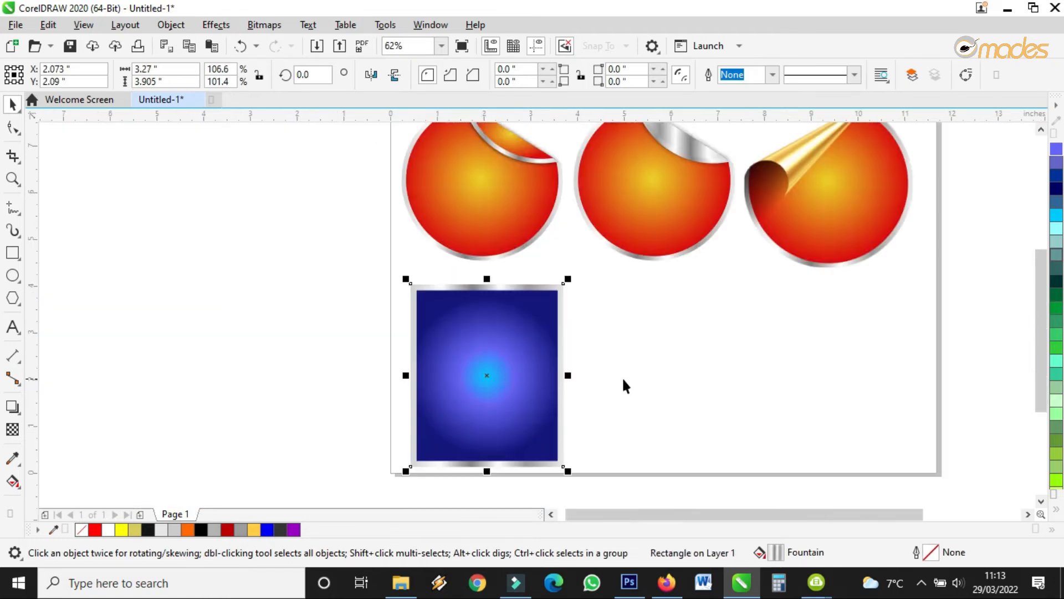
left_click(621, 377)
Step: Select the blue rectangle with its silver frame and place a duplicate of both outside the page, left of the original
scroll(520, 390, "down", 1)
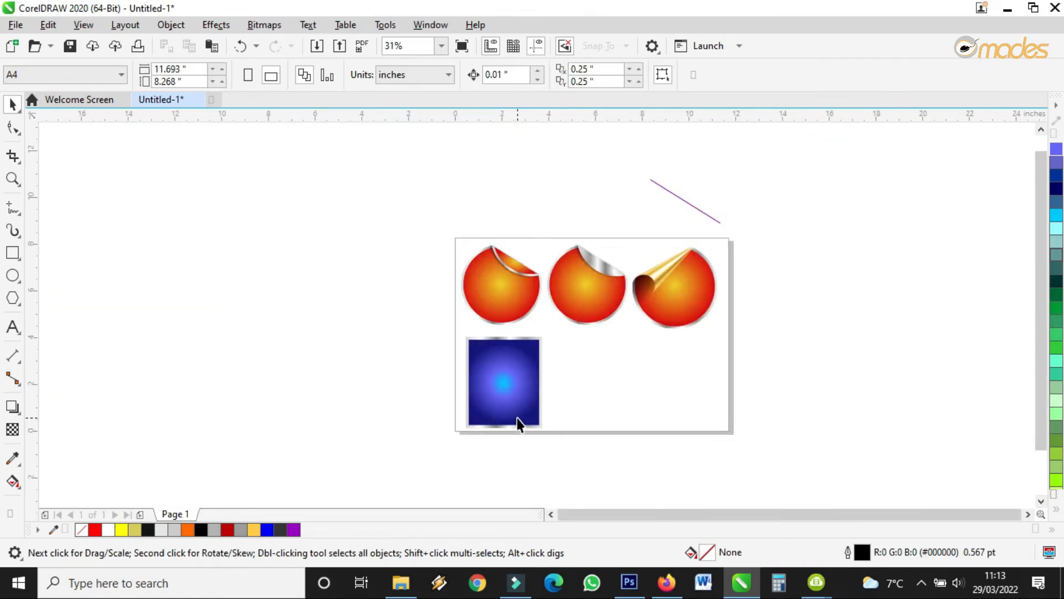
scroll(516, 418, "up", 1)
scroll(518, 321, "down", 2)
scroll(496, 387, "up", 2)
left_click_drag(484, 328, 262, 324)
right_click(262, 323)
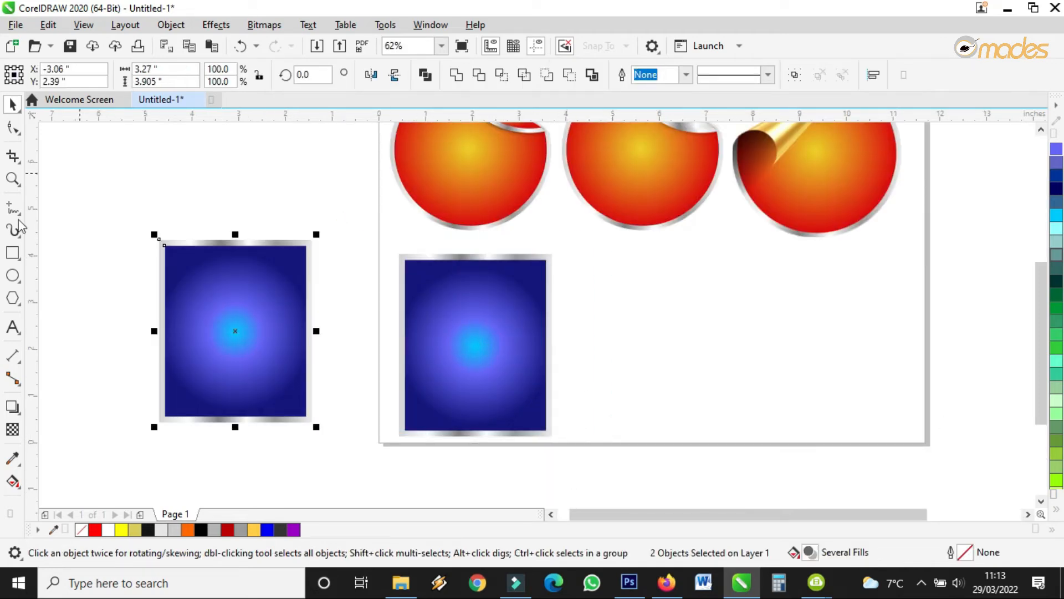
Step: Draw a thin vertical rectangle about 0.067 × 4.5 in beside the blue sticker and fill it with dark teal #003333
left_click(12, 253)
left_click_drag(601, 263, 601, 473)
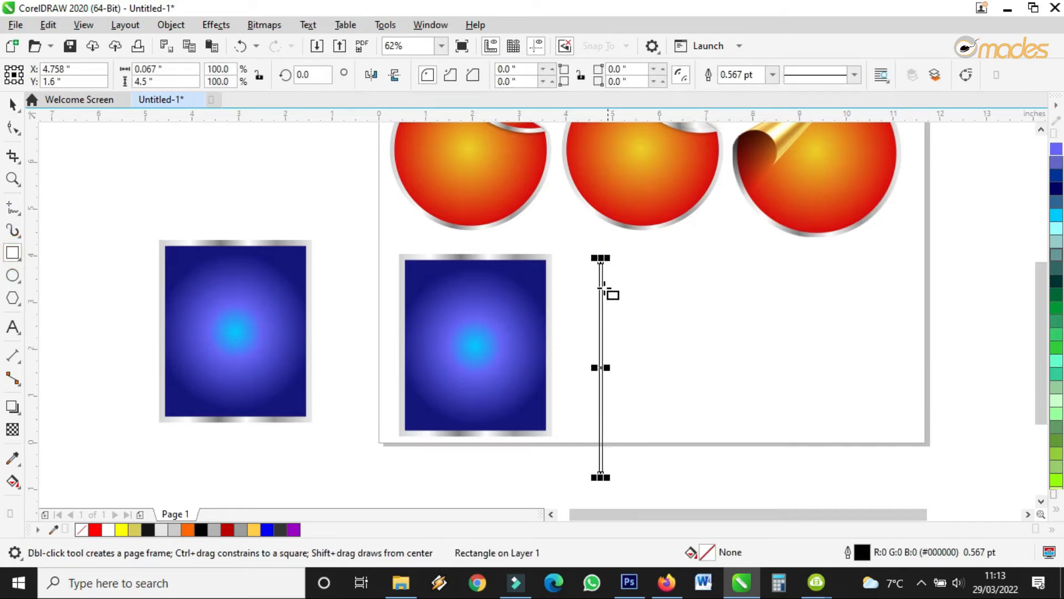
scroll(593, 261, "up", 2)
left_click(13, 104)
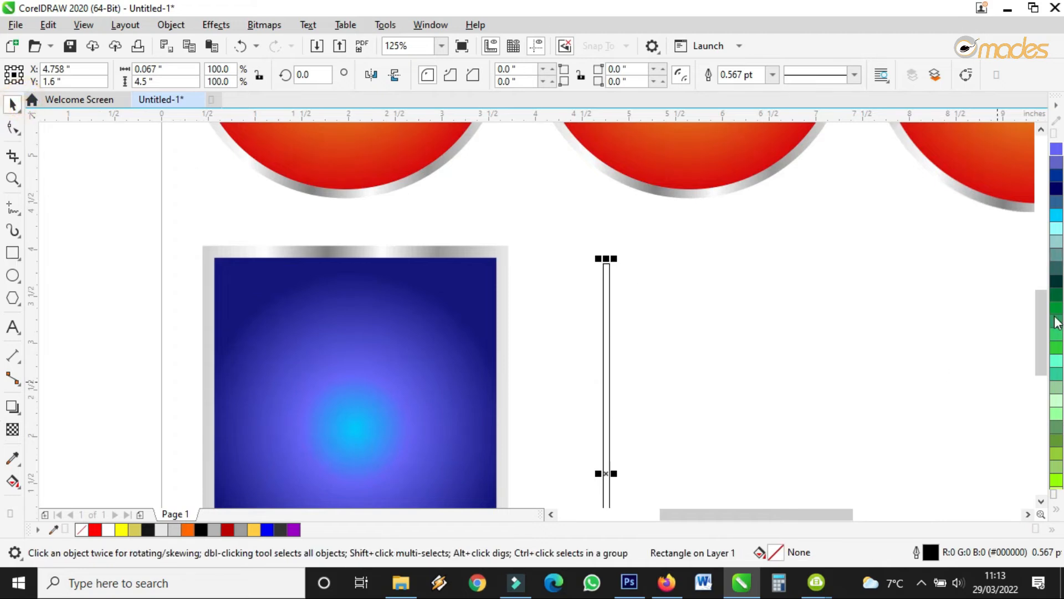
left_click(1055, 281)
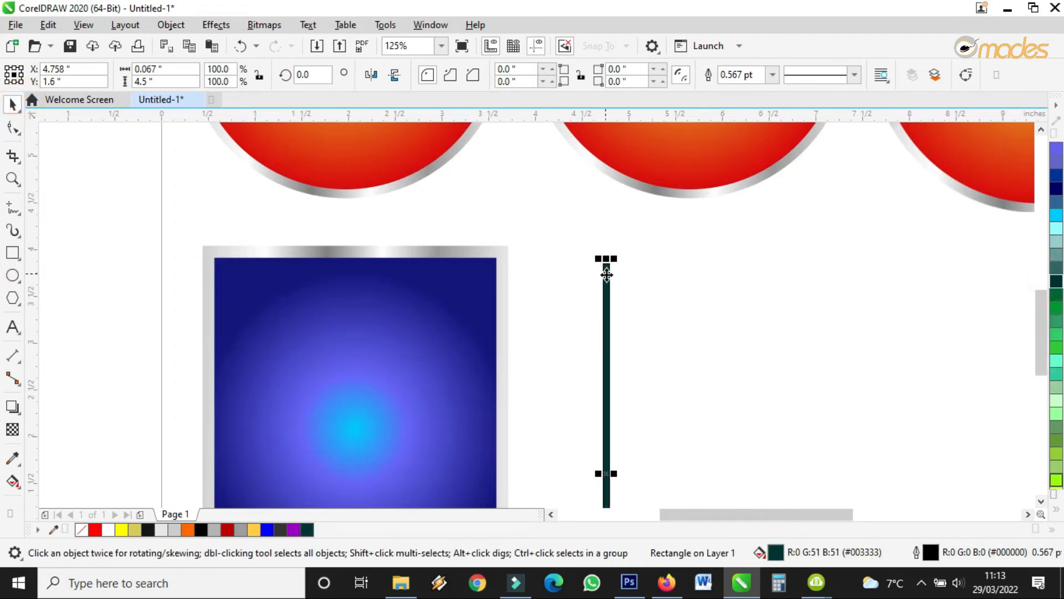
Step: Narrow the dark teal strip to about 0.054 in and remove its outline
scroll(607, 275, "up", 2)
scroll(589, 199, "down", 2)
scroll(610, 355, "up", 4)
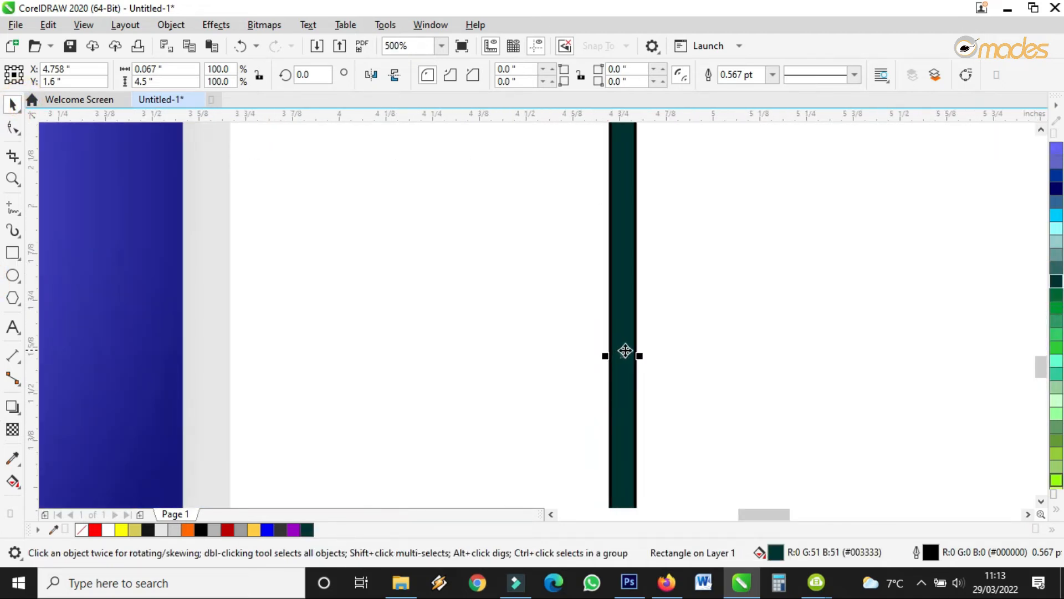
left_click_drag(637, 355, 632, 356)
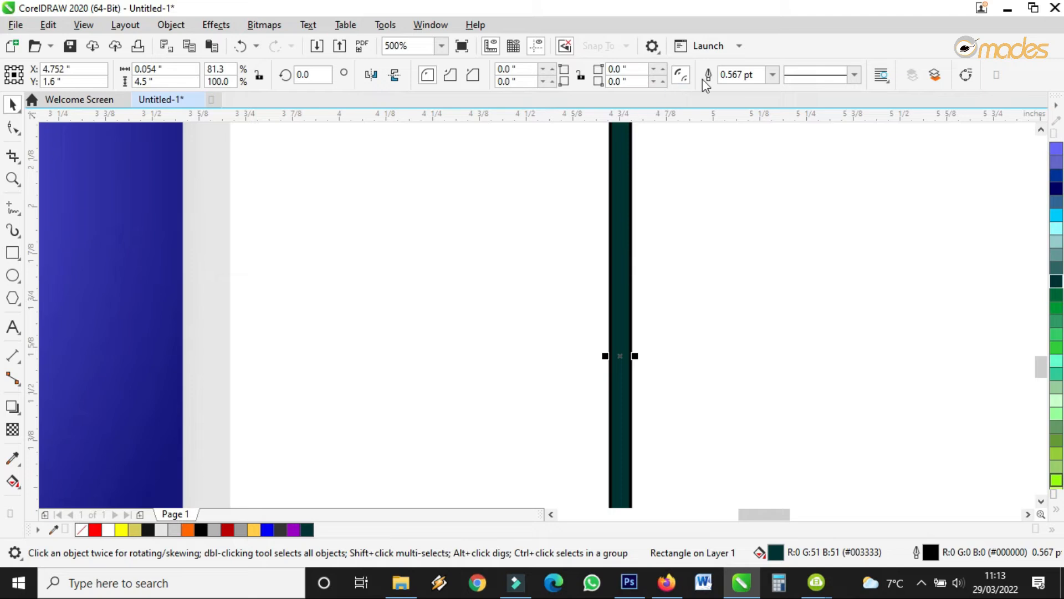
left_click(772, 74)
left_click(737, 88)
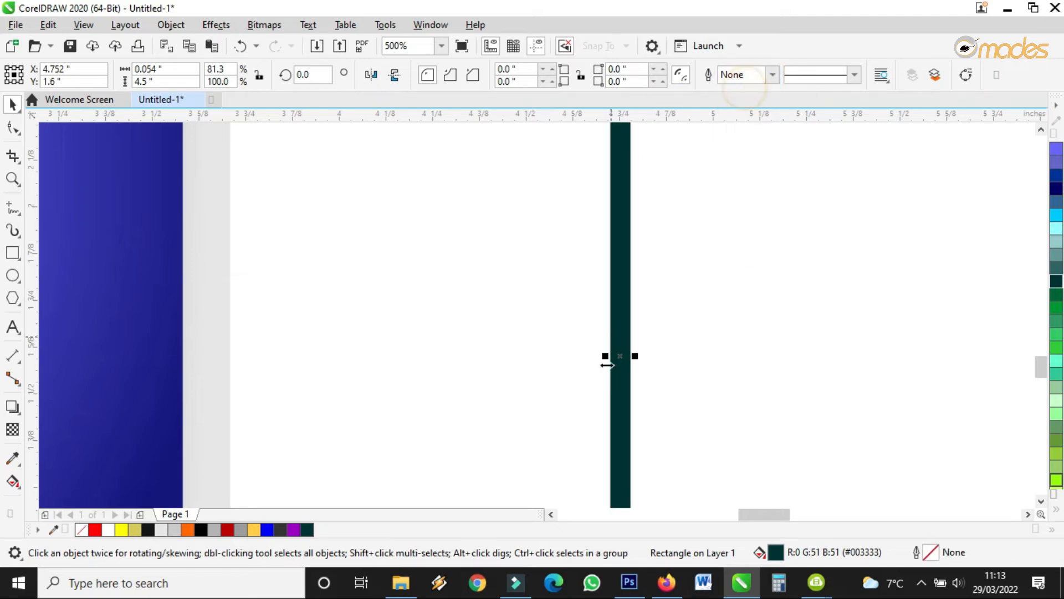
scroll(607, 365, "down", 4)
scroll(615, 377, "down", 4)
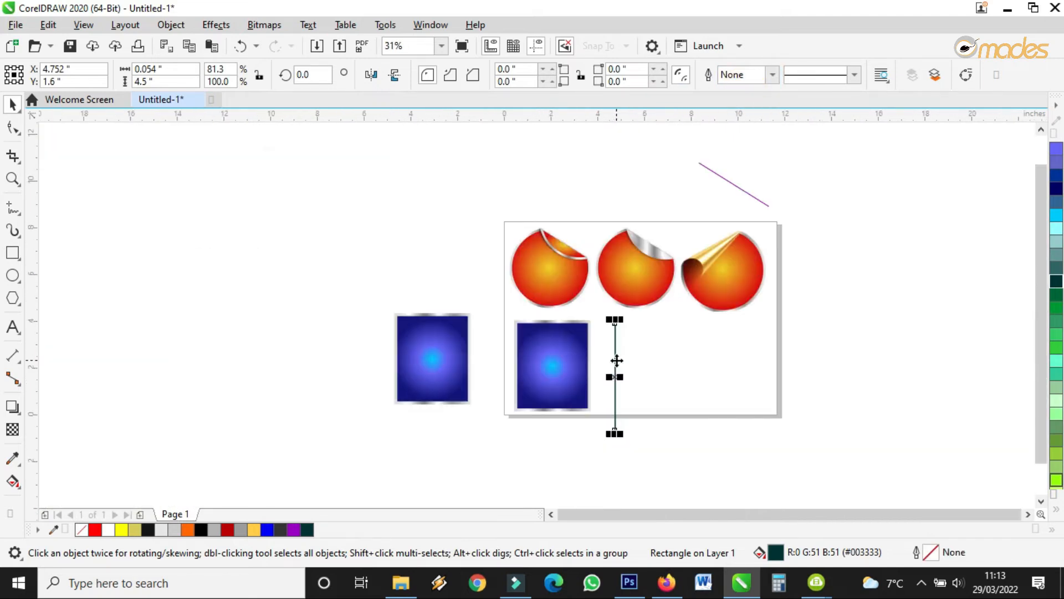
Step: Rotate the dark teal strip to about 45° and lay it diagonally across the blue sticker's upper right part
scroll(615, 345, "up", 4)
scroll(615, 345, "up", 3)
left_click(615, 341)
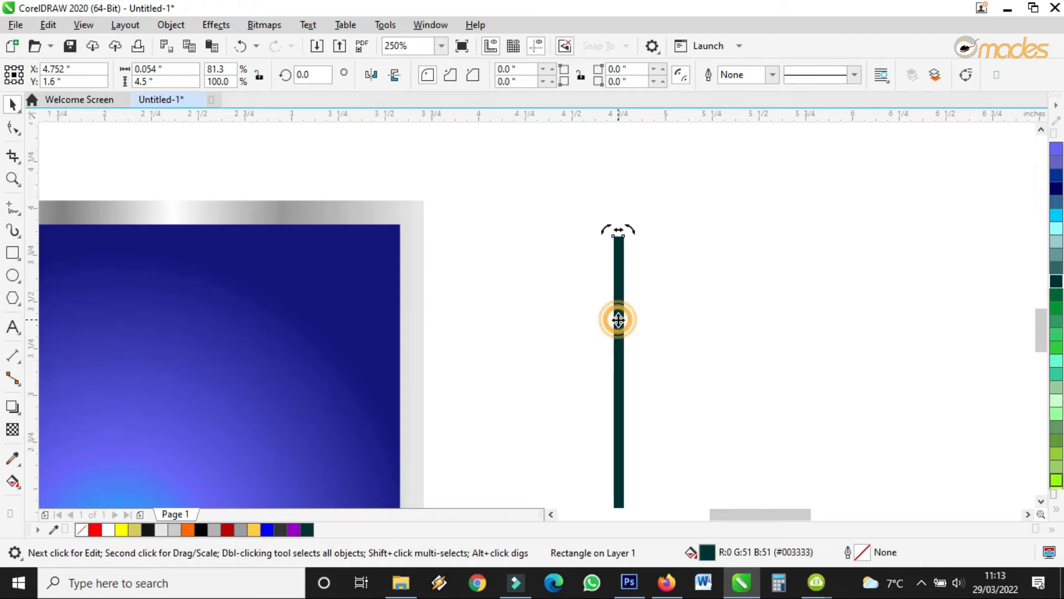
left_click_drag(630, 231, 365, 272)
scroll(440, 314, "down", 2)
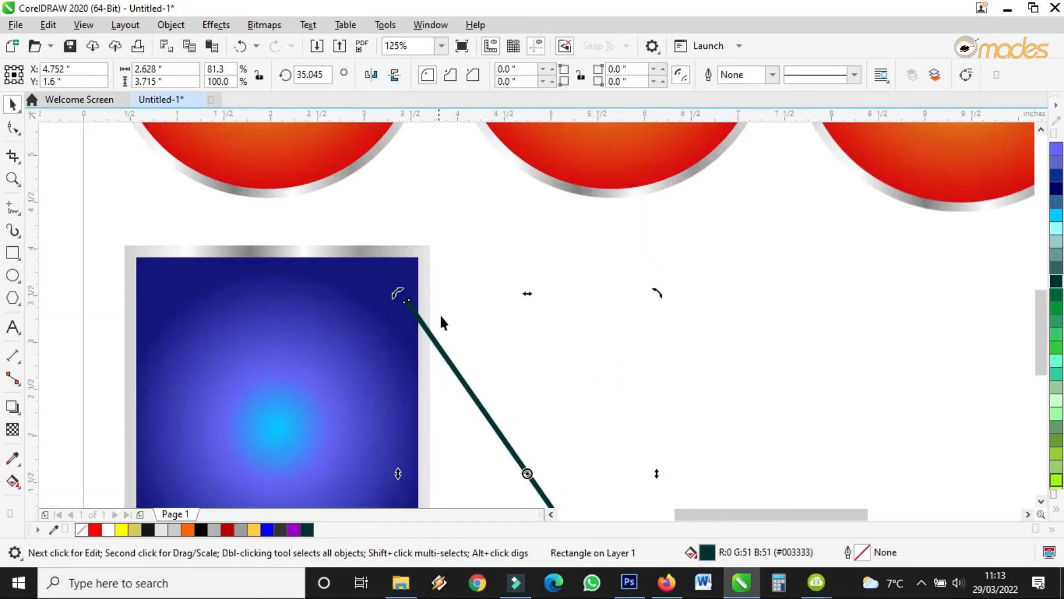
left_click_drag(445, 359, 330, 281)
left_click(330, 280)
left_click_drag(545, 218, 477, 281)
left_click(424, 413)
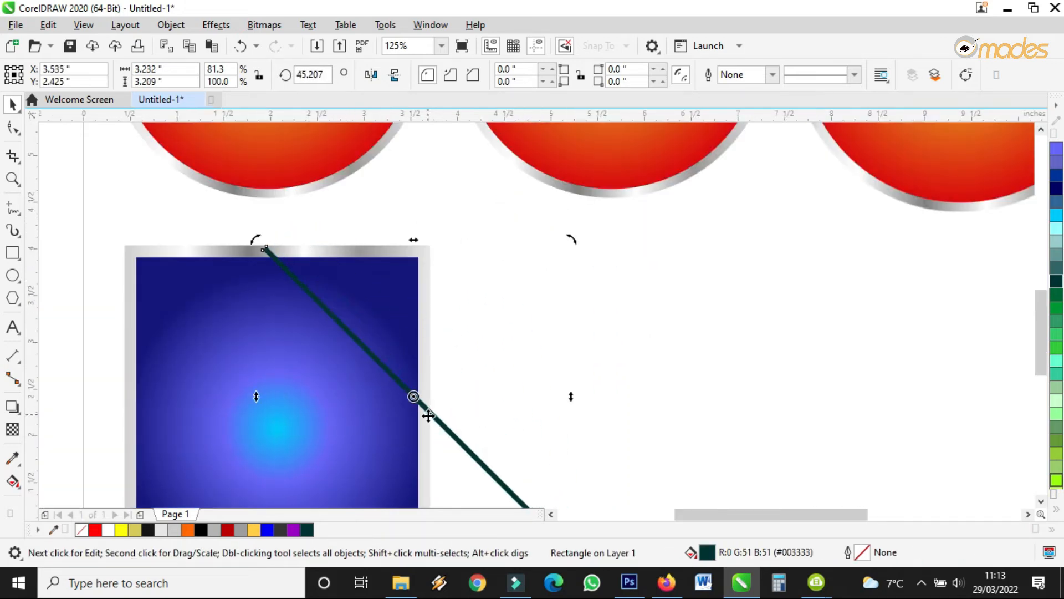
Step: Undo the accidental shift of the silver rectangle and move the diagonal strip up to about X 3.27, Y 2.98 in, across the sticker's corner
left_click_drag(420, 388, 419, 379)
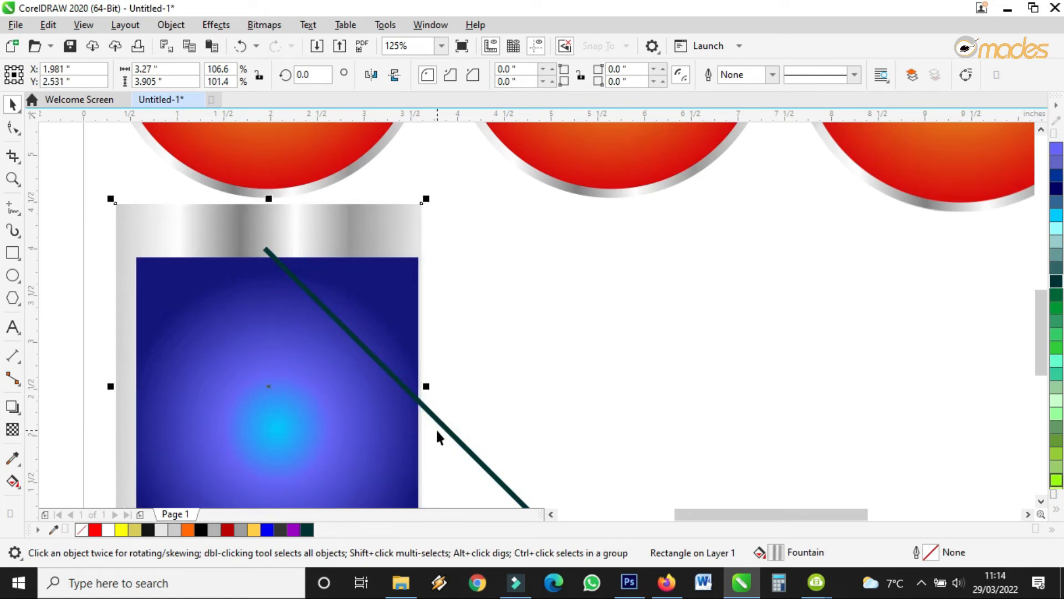
key("ctrl+z")
left_click_drag(436, 424, 422, 375)
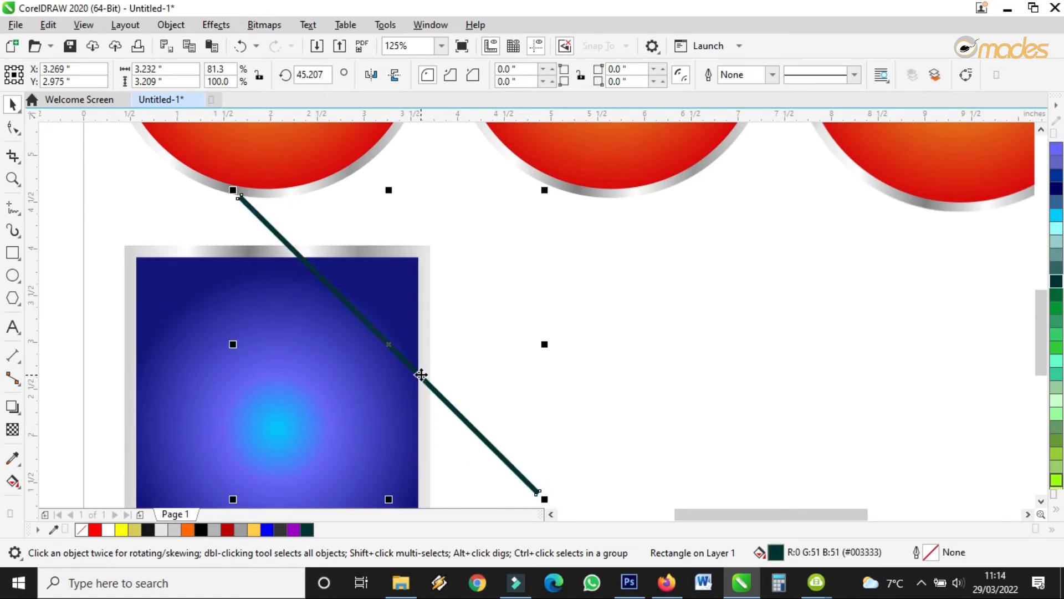
left_click(311, 354)
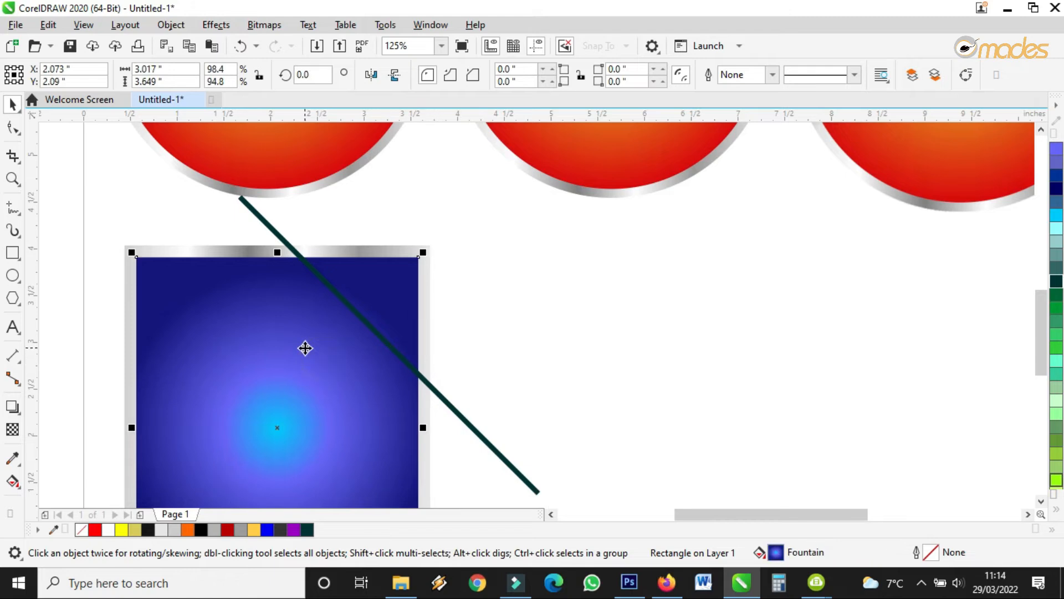
left_click(108, 228)
Step: Group the blue gradient rectangle on the page with its silver frame
scroll(177, 299, "up", 2)
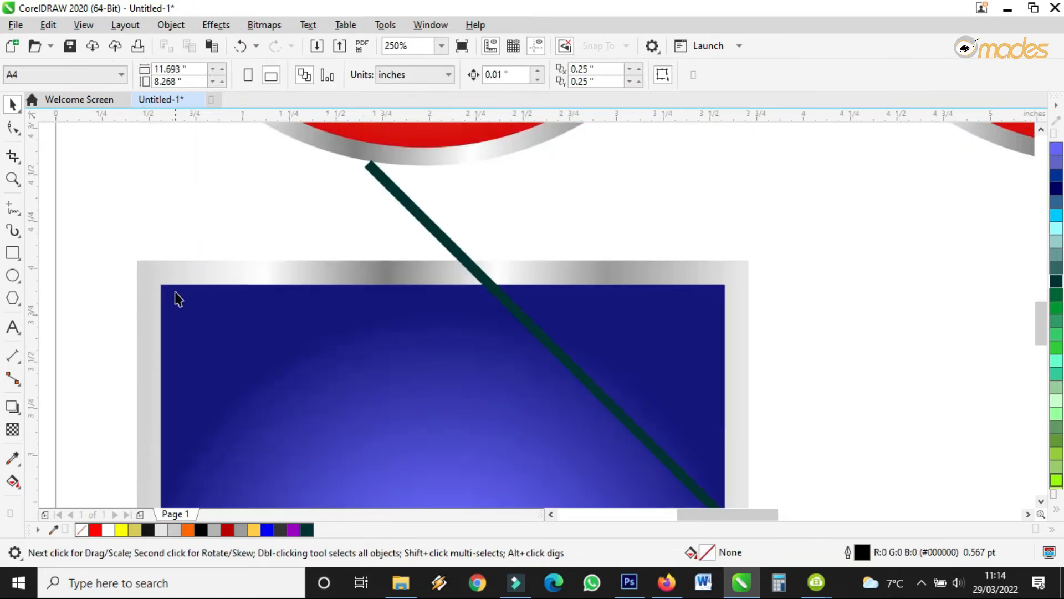
left_click(171, 274)
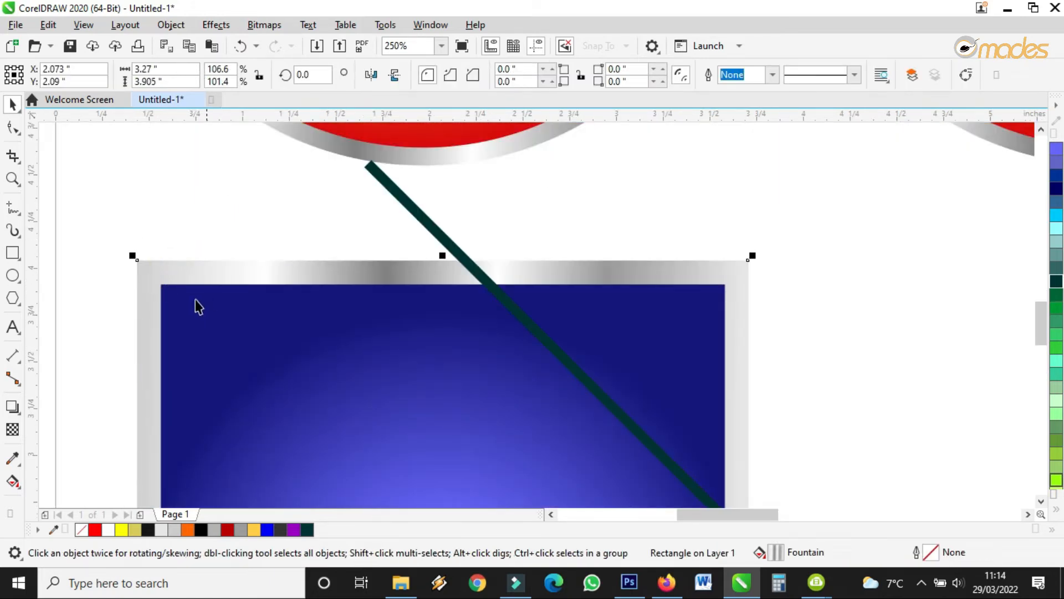
left_click(225, 371, "shift")
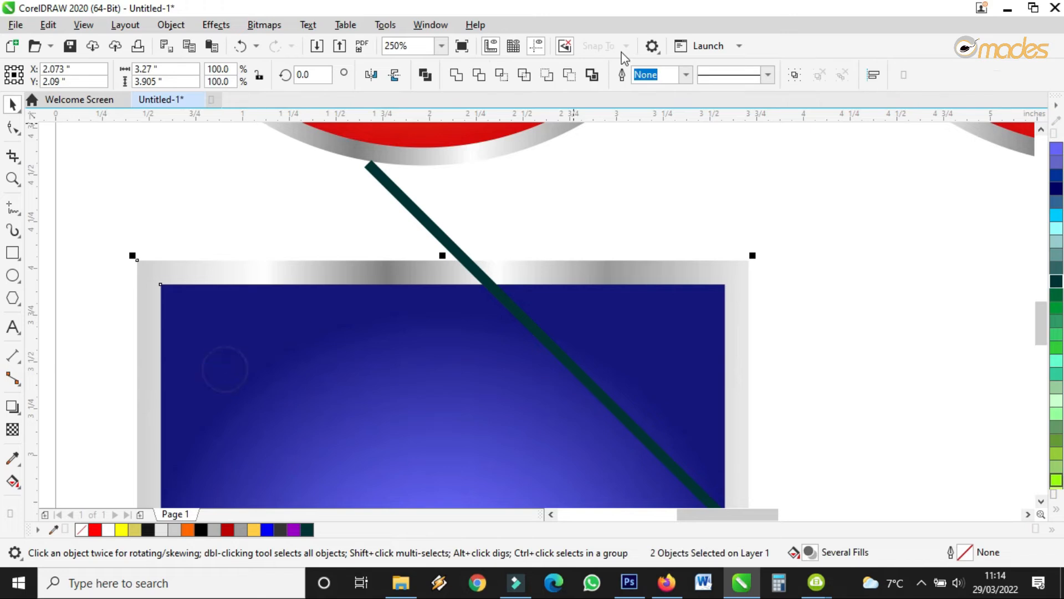
left_click(791, 75)
left_click(458, 228)
Step: Nudge the diagonal strip slightly to about X 3.194, Y 3.0 in over the sticker's upper right corner
scroll(457, 228, "down", 2)
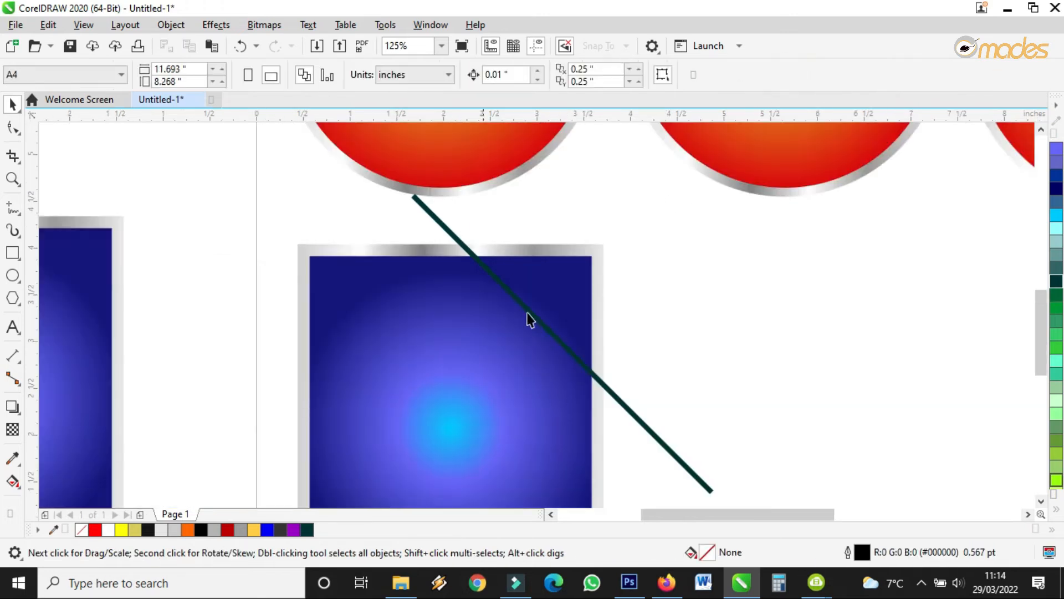
left_click(626, 413)
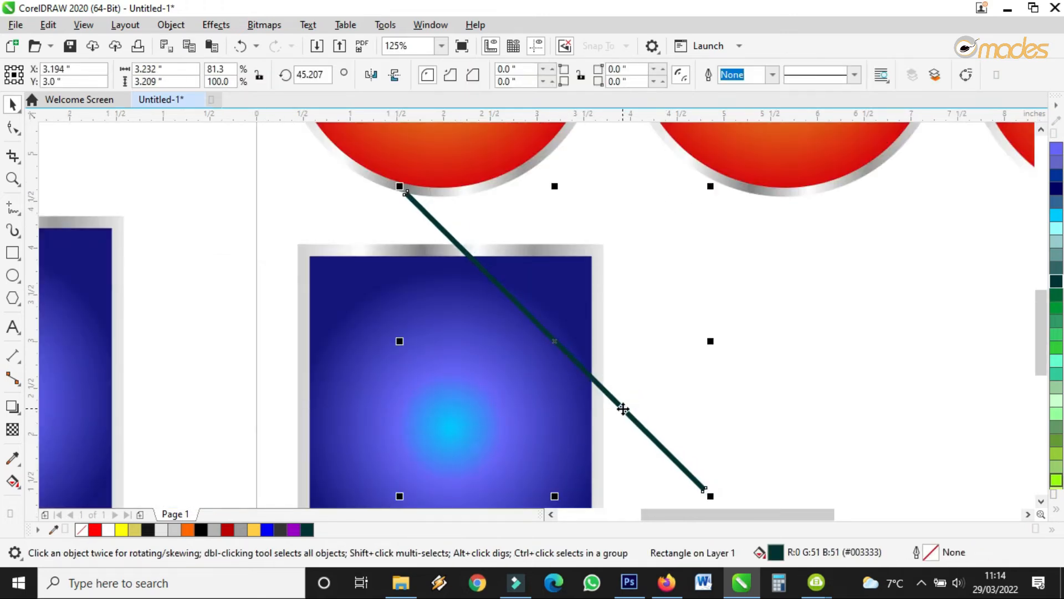
Step: Trim the blue sticker group with the diagonal teal strip, and move the strip clear of the sticker
left_click(622, 405)
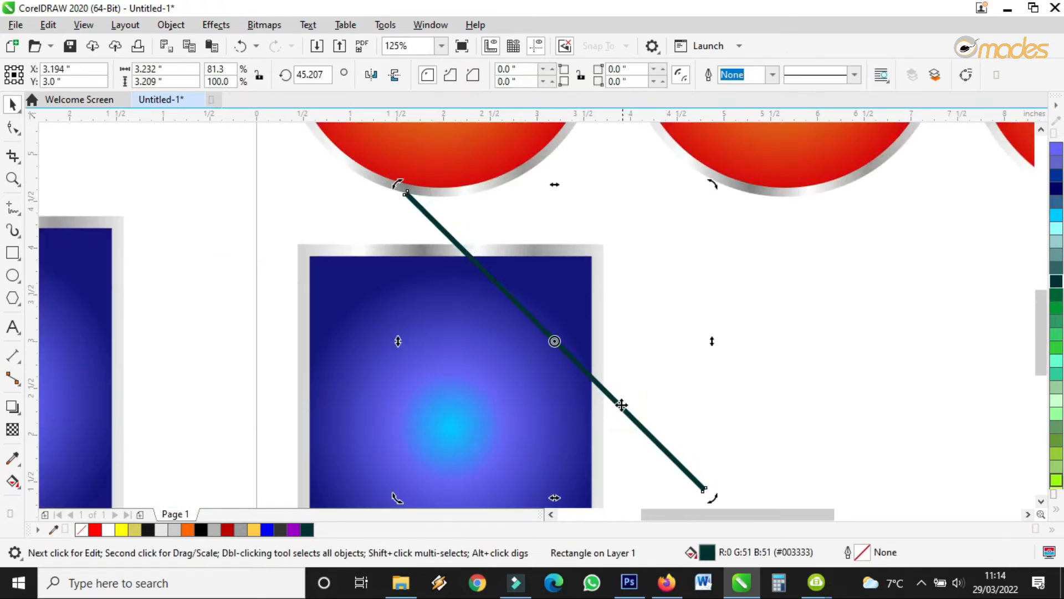
left_click(421, 424, "shift")
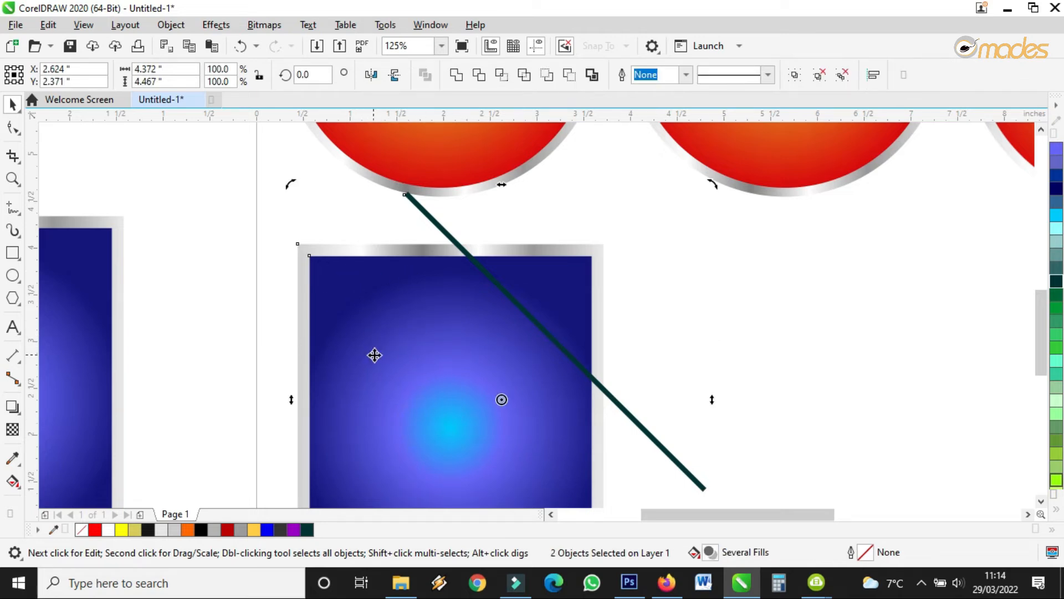
left_click(479, 76)
left_click(623, 279)
left_click_drag(621, 401, 795, 353)
Step: Ungroup the trimmed sticker and break apart both its blue gradient shape and its silver frame along the cut
left_click(531, 275)
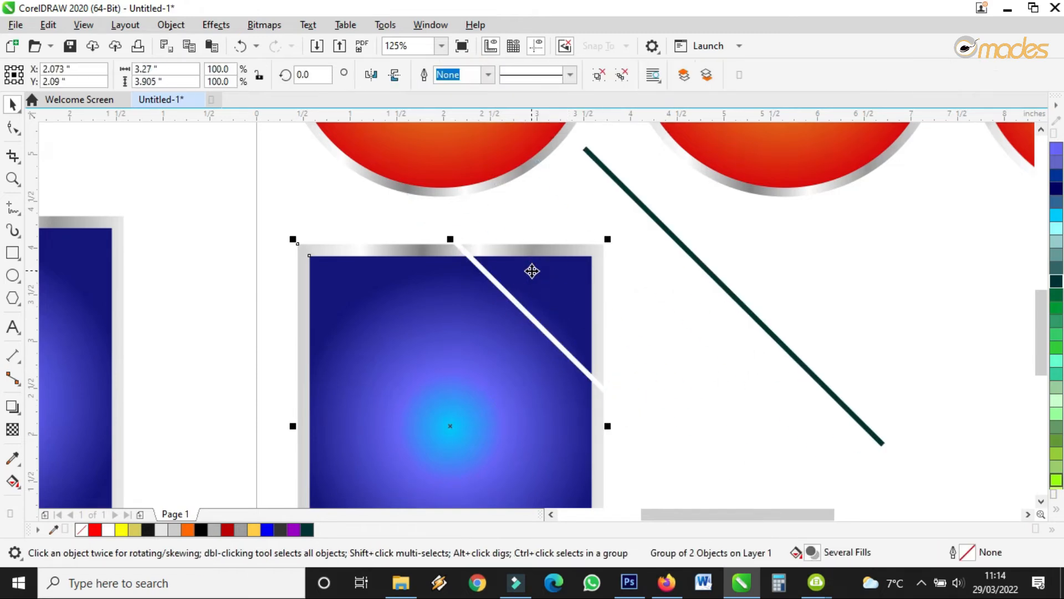
scroll(532, 272, "up", 2)
left_click(604, 79)
left_click(701, 247)
left_click(560, 301)
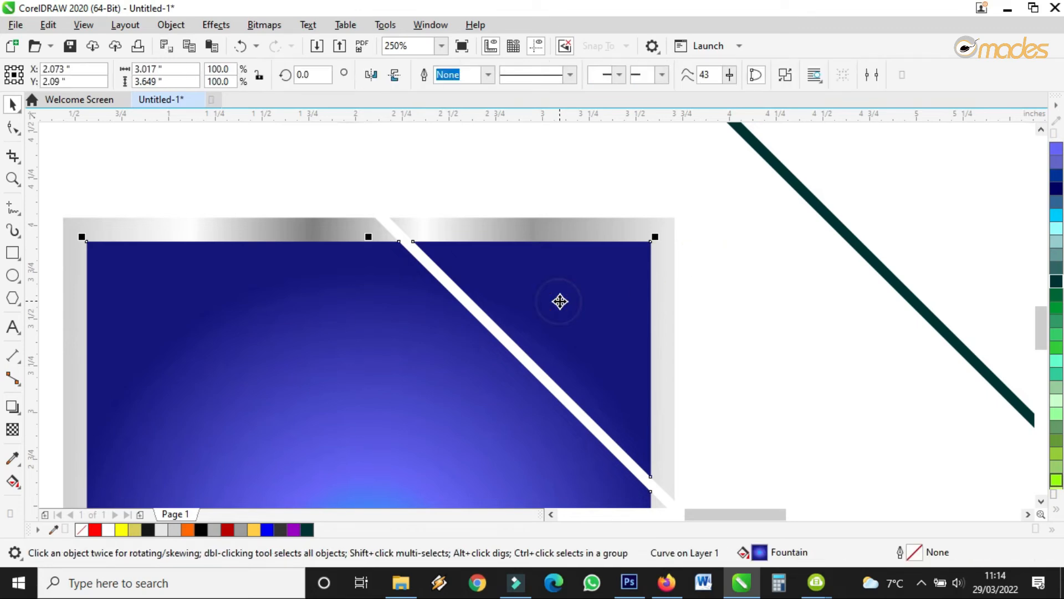
left_click(781, 78)
left_click(684, 310)
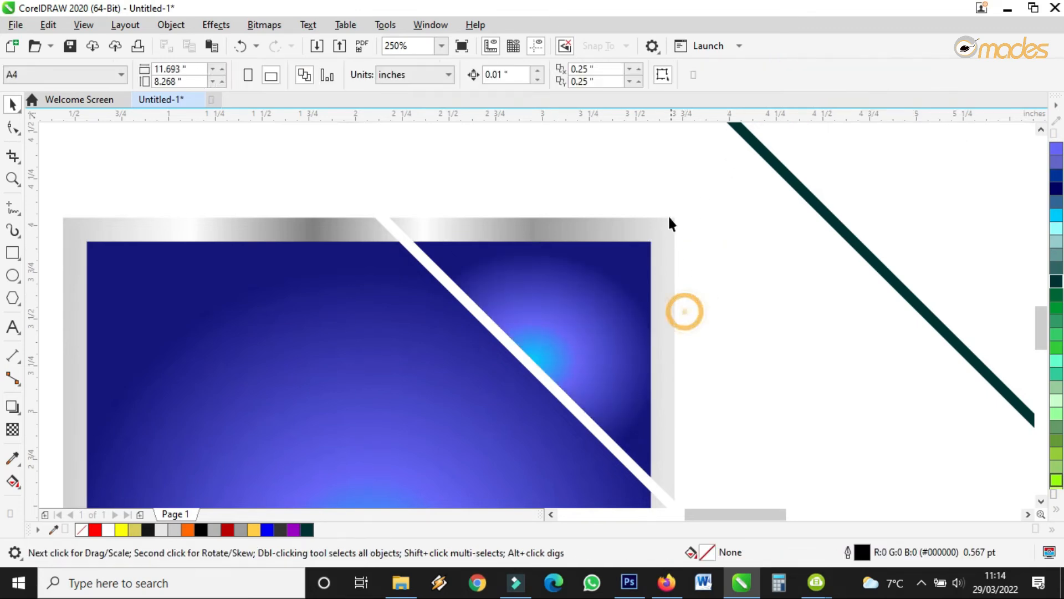
left_click(664, 225)
left_click(783, 78)
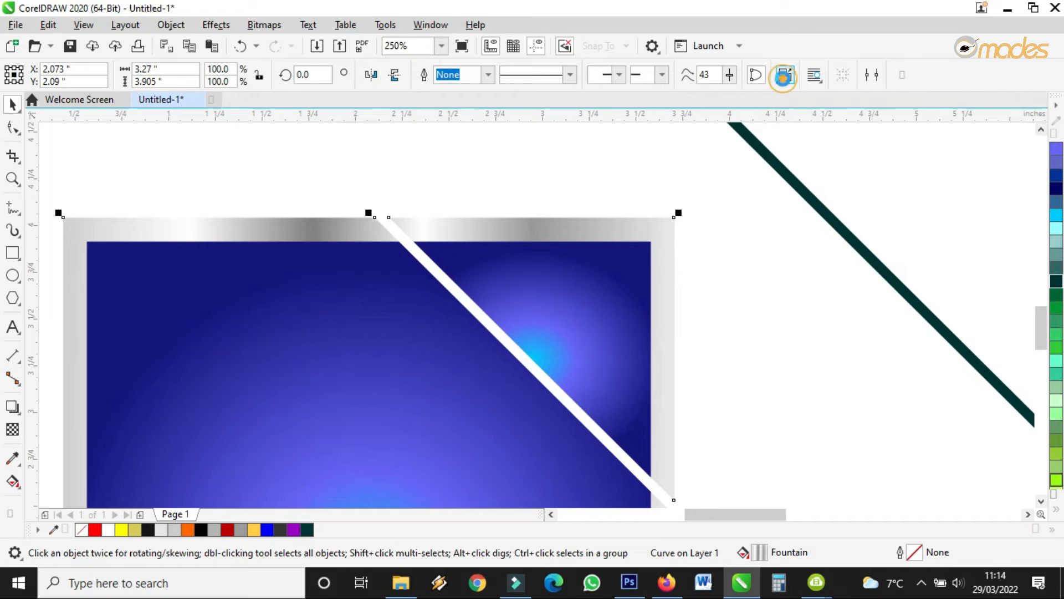
left_click(689, 319)
Step: Group the cut-off blue corner triangle with its piece of silver frame
scroll(603, 318, "down", 2)
left_click_drag(571, 355, 695, 462)
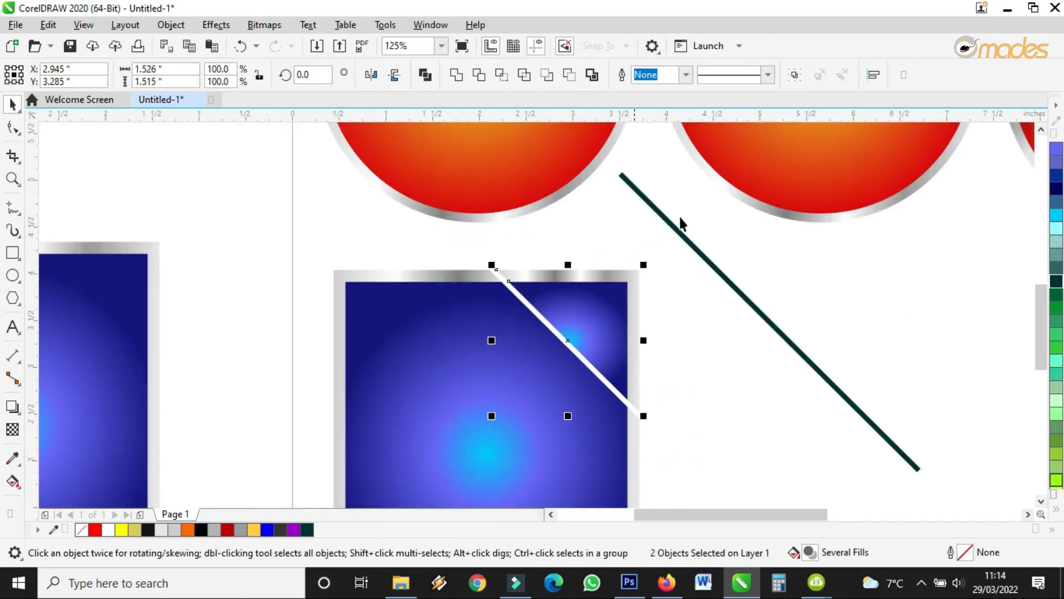
key("ctrl+g")
left_click_drag(623, 314, 666, 273)
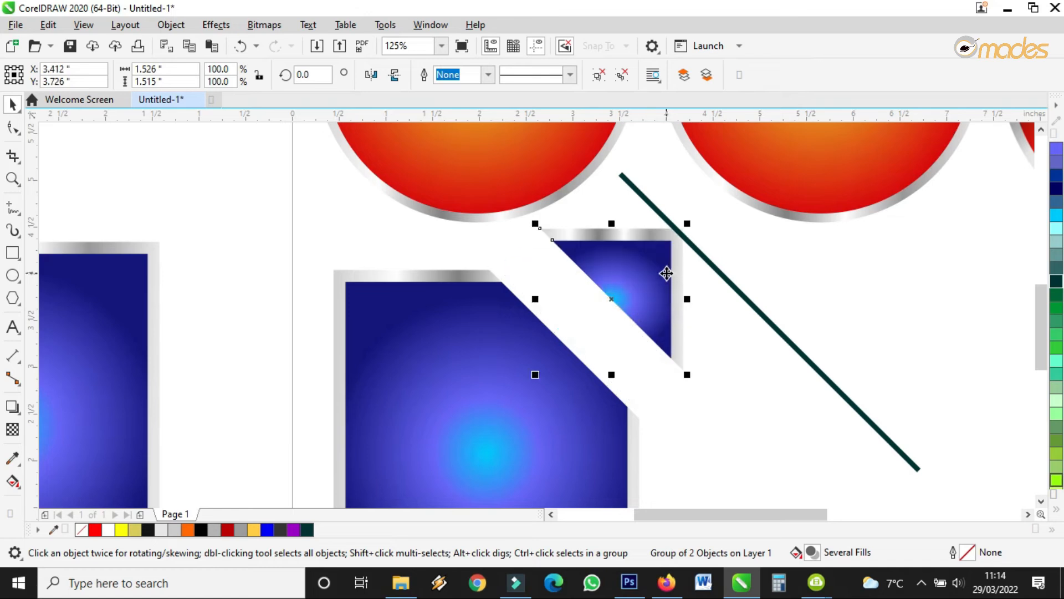
left_click(240, 48)
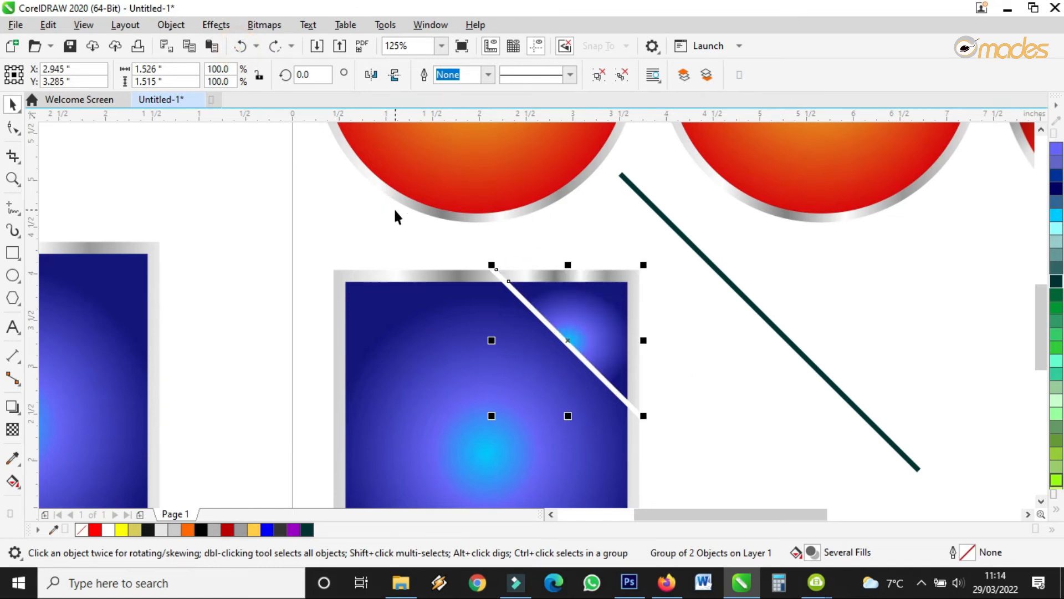
scroll(394, 207, "down", 2)
left_click_drag(523, 263, 577, 252)
left_click_drag(326, 228, 530, 449)
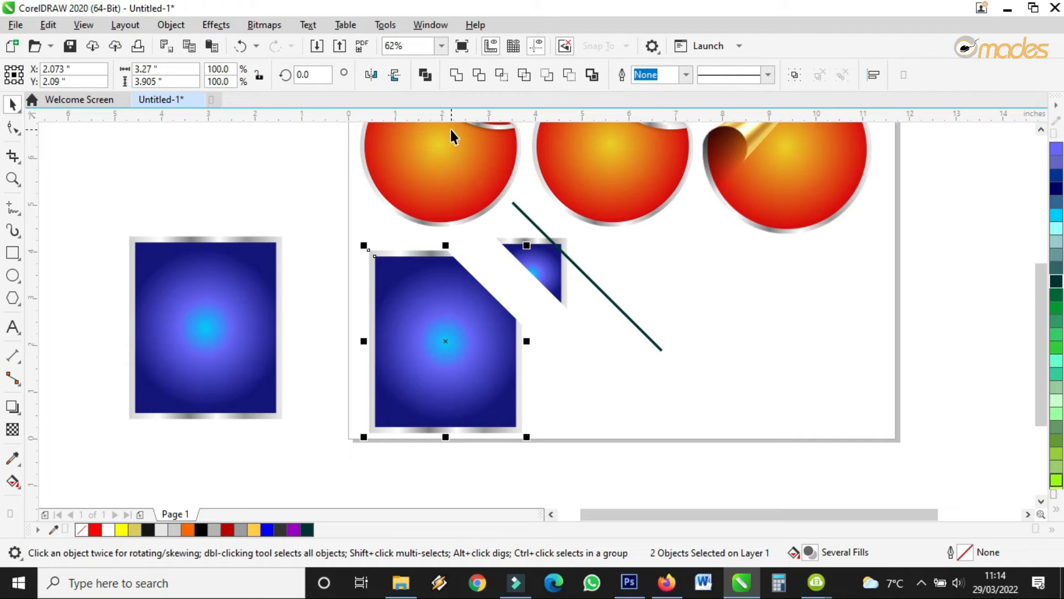
left_click(242, 44)
Step: Mirror the grouped corner triangle horizontally and vertically, and bring it to the front of the page
scroll(488, 274, "up", 2)
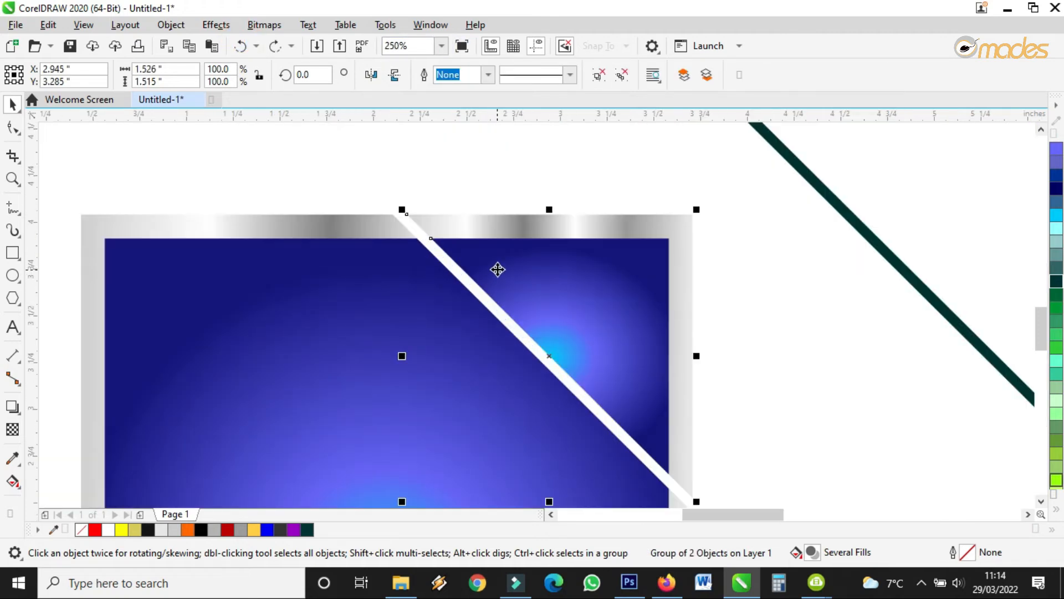
left_click(376, 78)
left_click(394, 79)
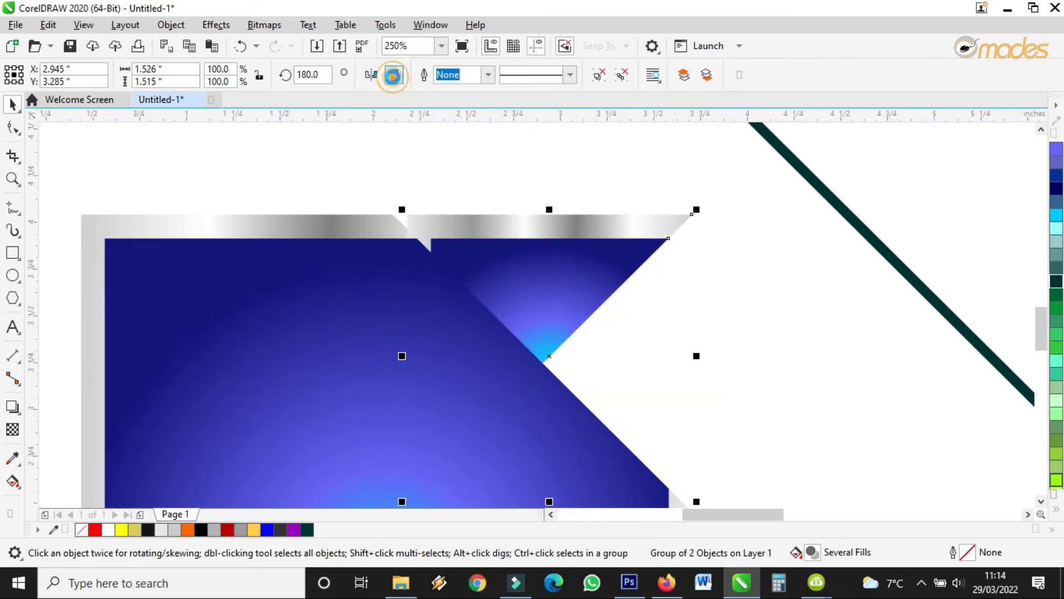
left_click_drag(497, 305, 534, 277)
right_click(527, 282)
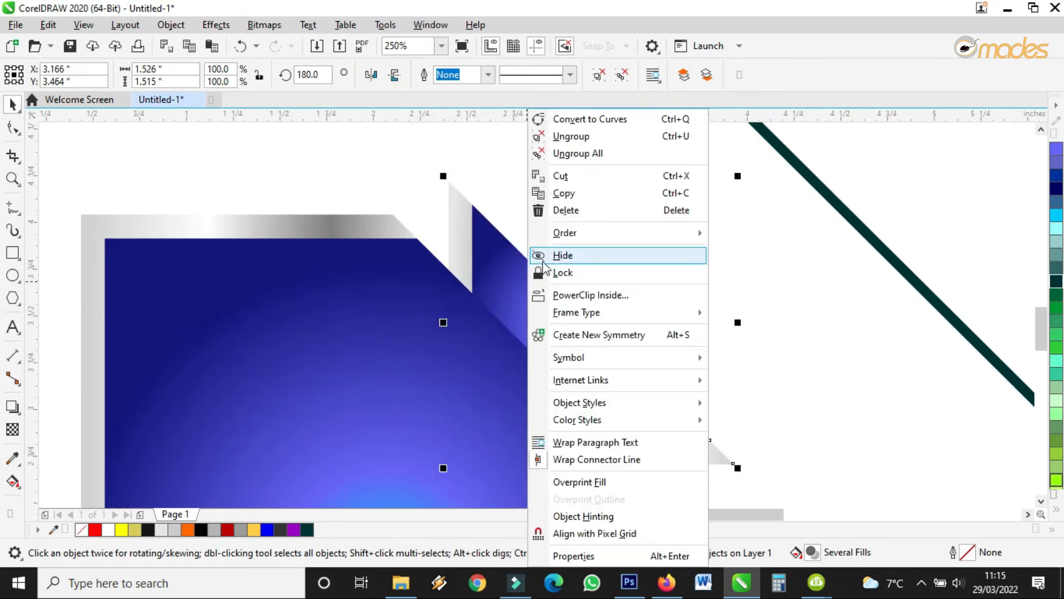
mouse_move(576, 235)
left_click(736, 235)
Step: Align the mirrored triangle with the sticker's diagonal cut as a folded flap, at about X 2.869, Y 3.285 in
left_click_drag(541, 283, 482, 319)
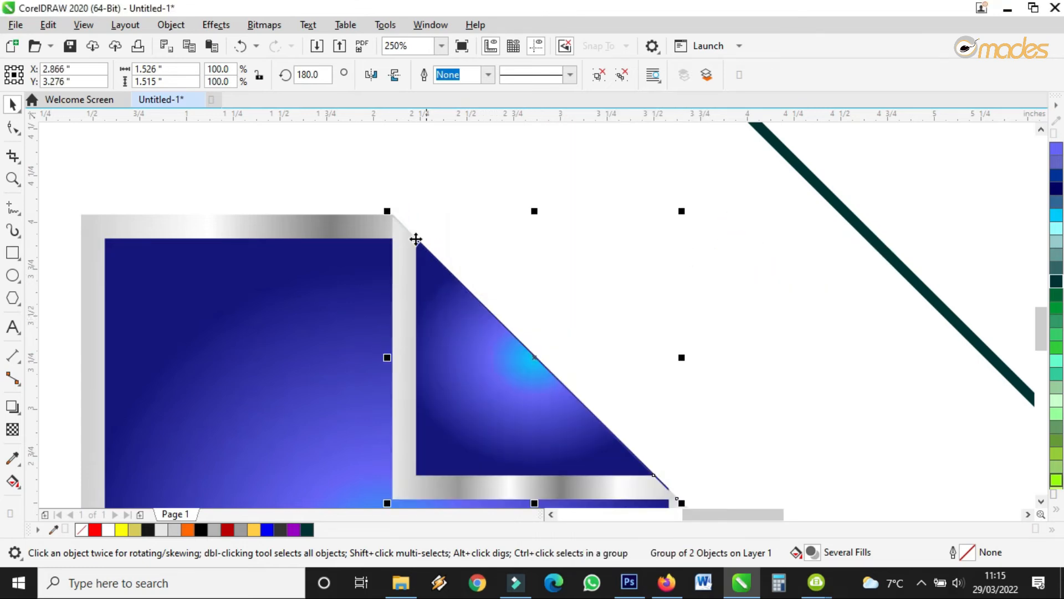
scroll(401, 217, "up", 6)
scroll(298, 258, "down", 1)
left_click_drag(291, 258, 294, 248)
scroll(416, 179, "down", 3)
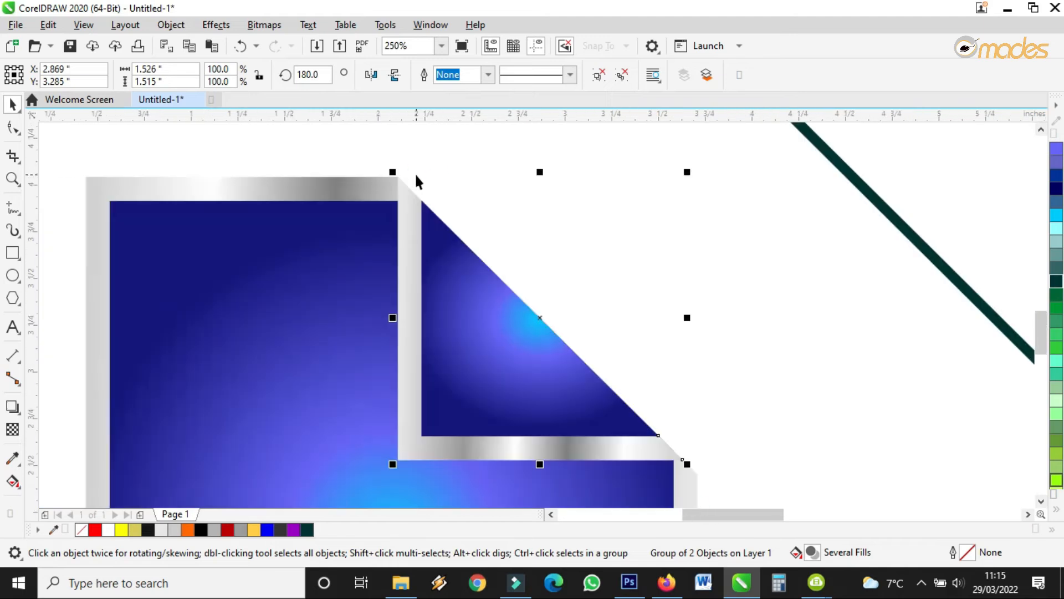
scroll(438, 194, "down", 2)
left_click(597, 323)
Step: Add a black drop shadow to the folded triangle with opacity 57 and feathering 20
scroll(446, 241, "up", 1)
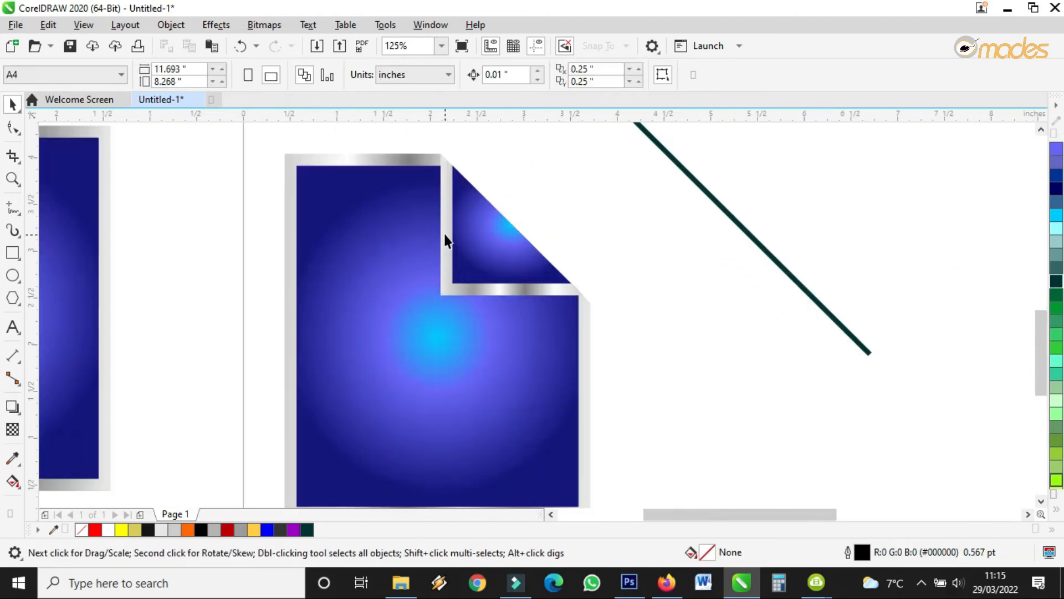
scroll(462, 179, "up", 1)
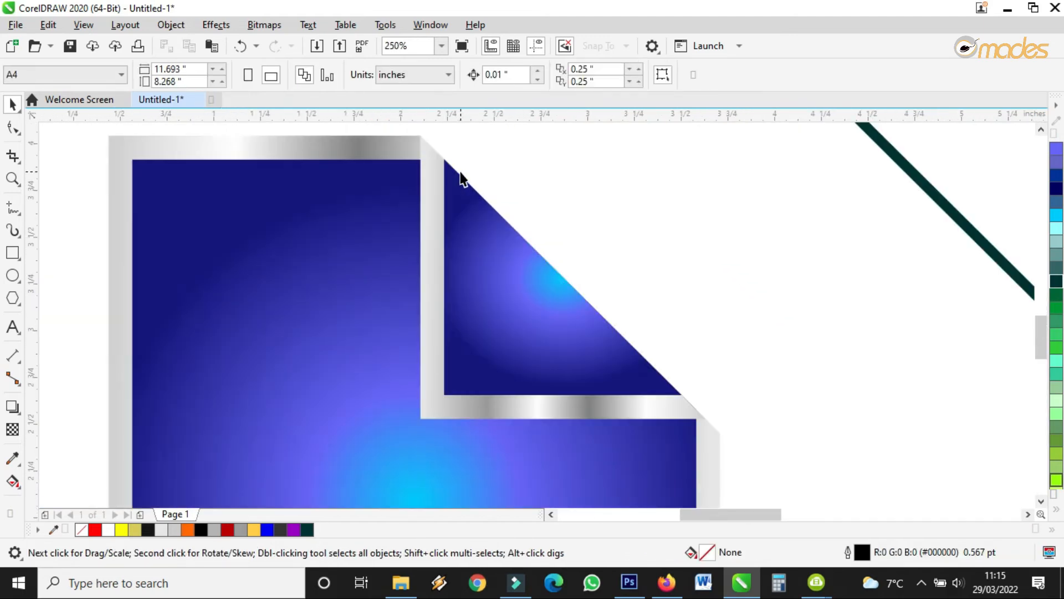
left_click(12, 406)
left_click(524, 270)
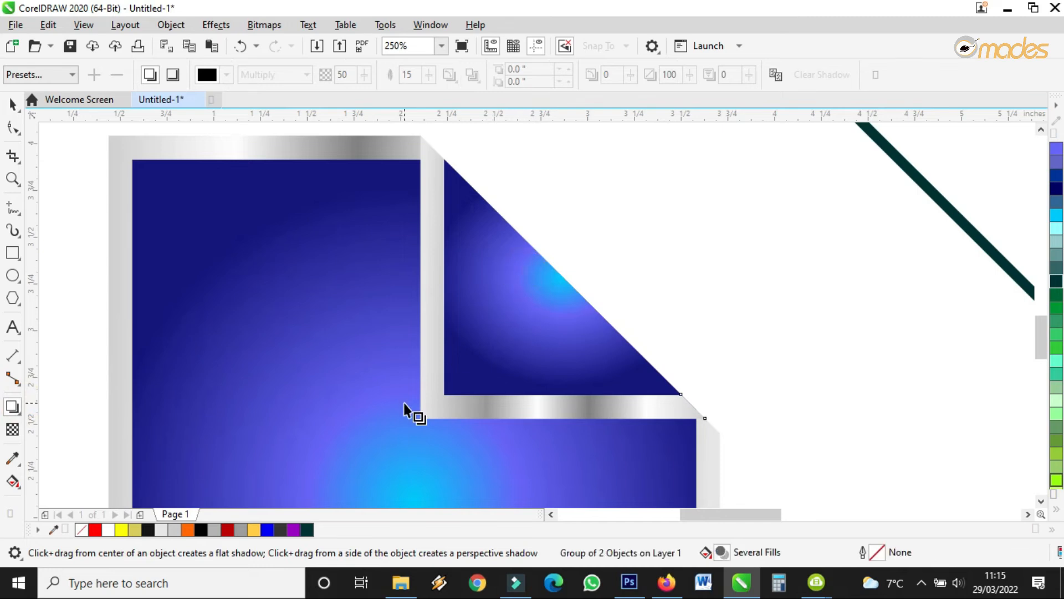
left_click_drag(563, 277, 420, 412)
left_click_drag(429, 76, 387, 82)
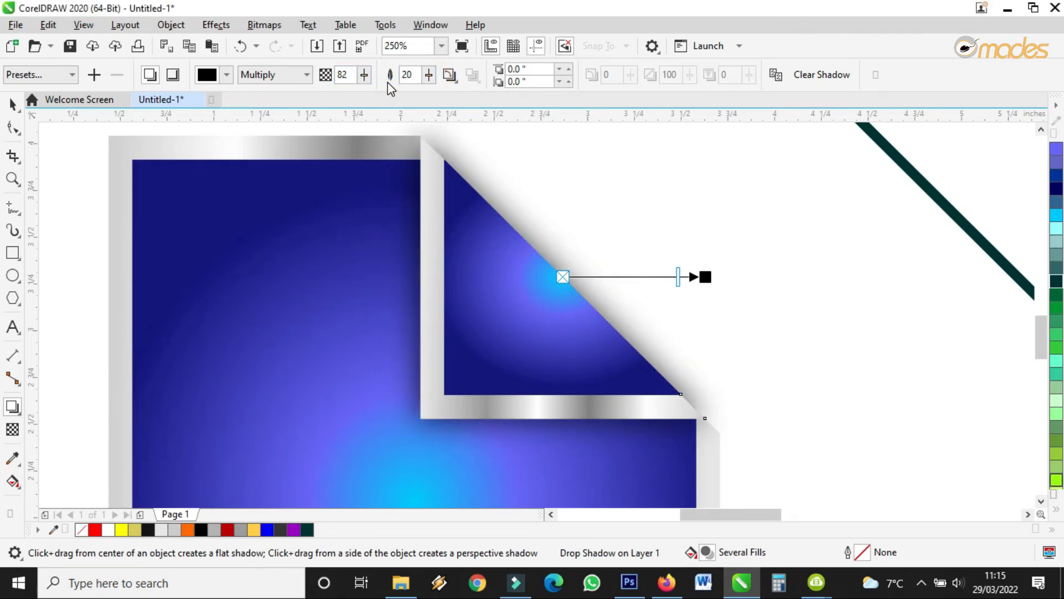
left_click_drag(677, 275, 645, 213)
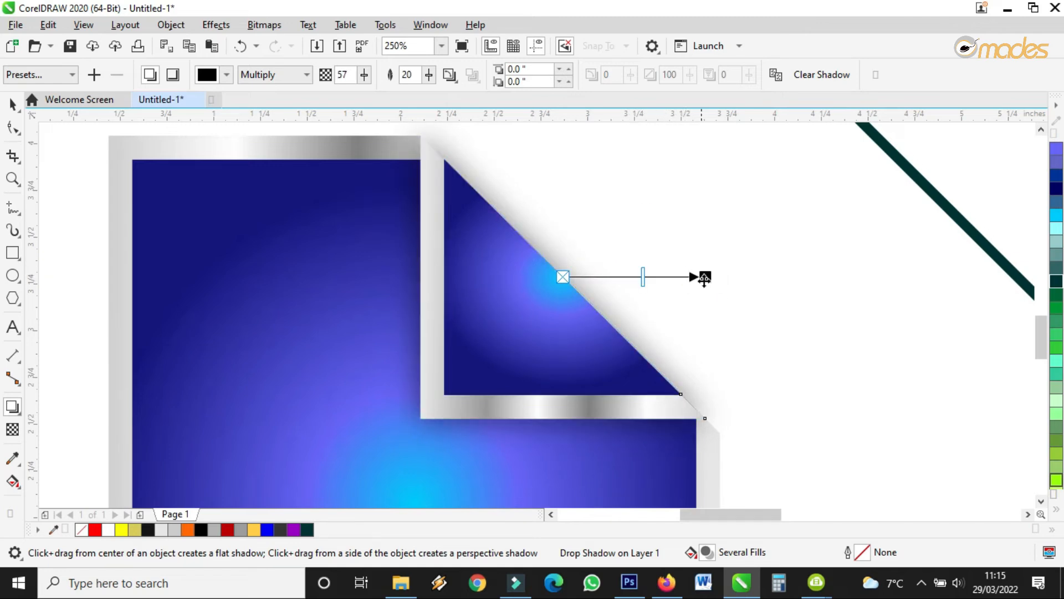
left_click_drag(704, 276, 680, 275)
left_click(13, 105)
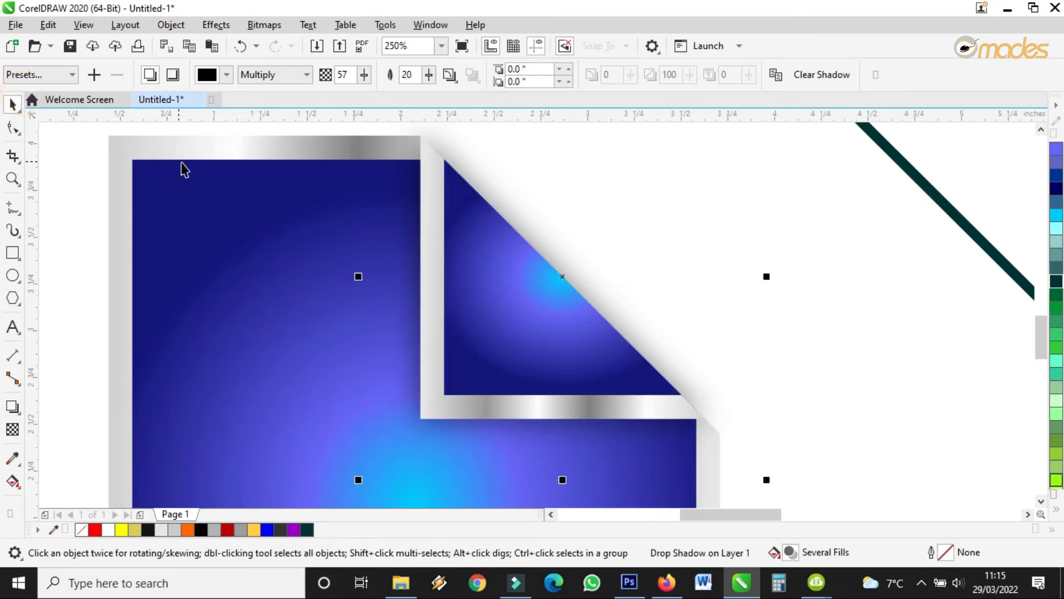
scroll(531, 261, "down", 2)
left_click(674, 265)
left_click(656, 270)
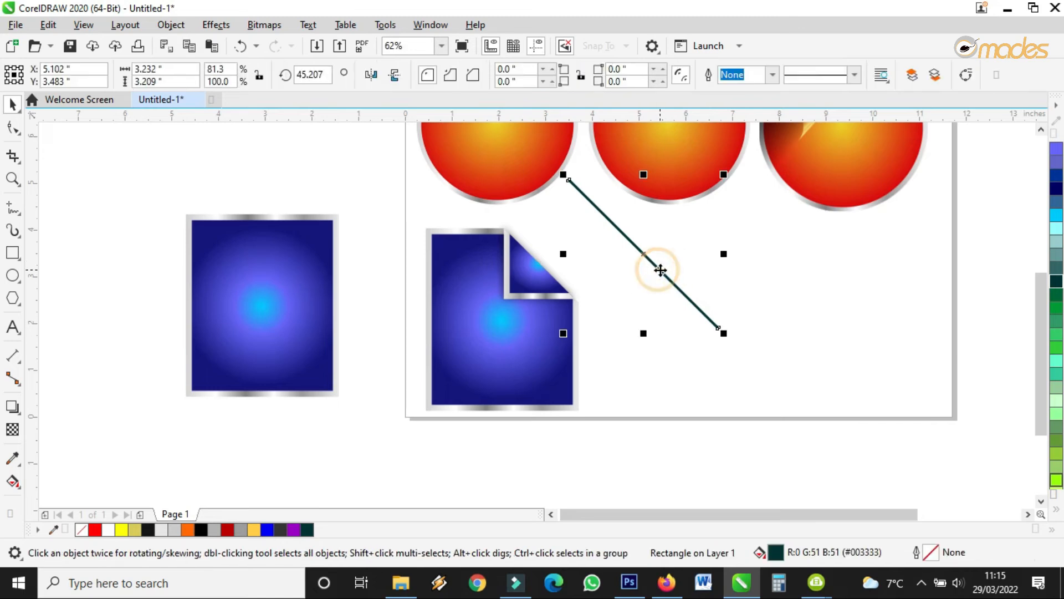
key("Delete")
left_click_drag(148, 182, 299, 363)
scroll(532, 408, "down", 1)
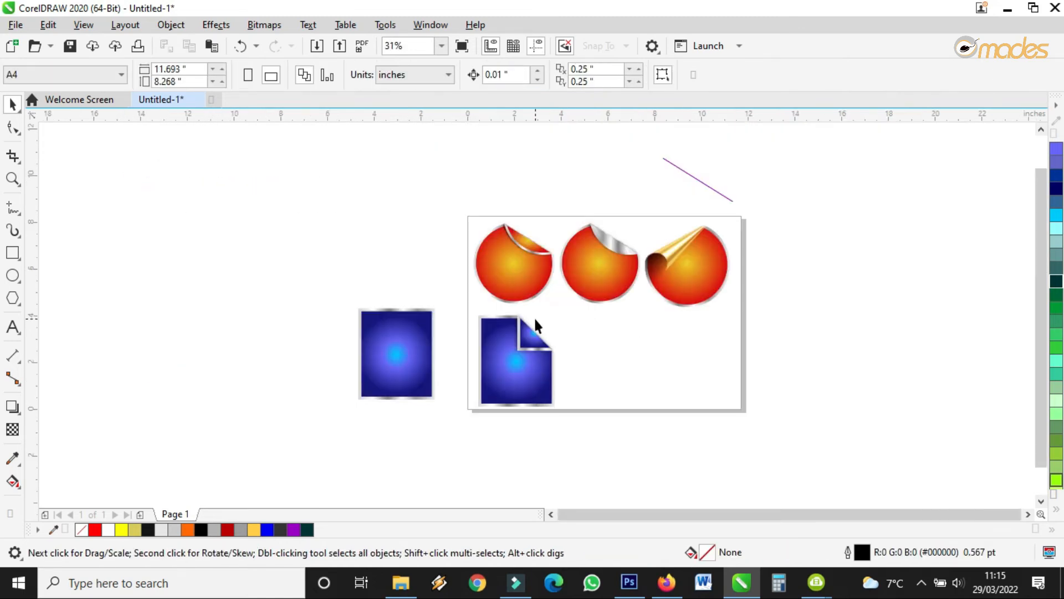
scroll(535, 326, "up", 1)
left_click_drag(373, 290, 626, 504)
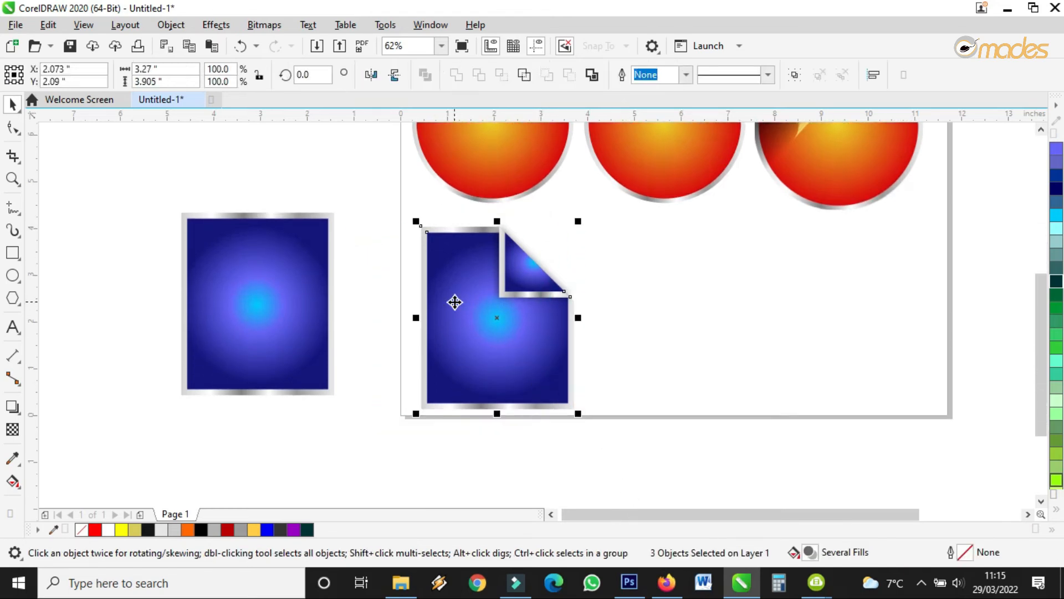
left_click_drag(109, 178, 365, 415)
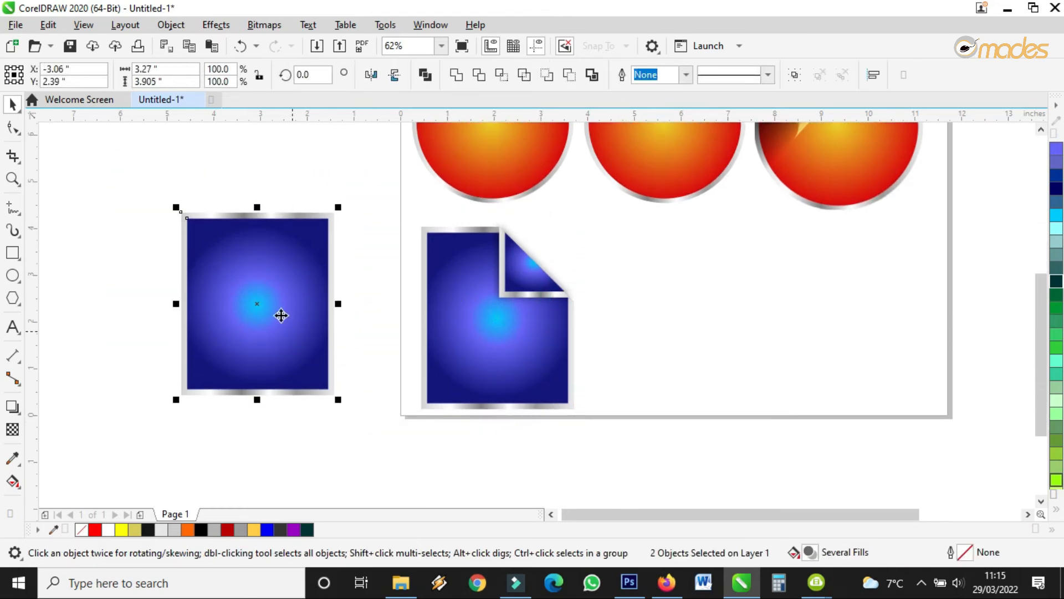
left_click_drag(250, 257, 292, 258)
key("ctrl+z")
key("ctrl+z")
key("ctrl+z")
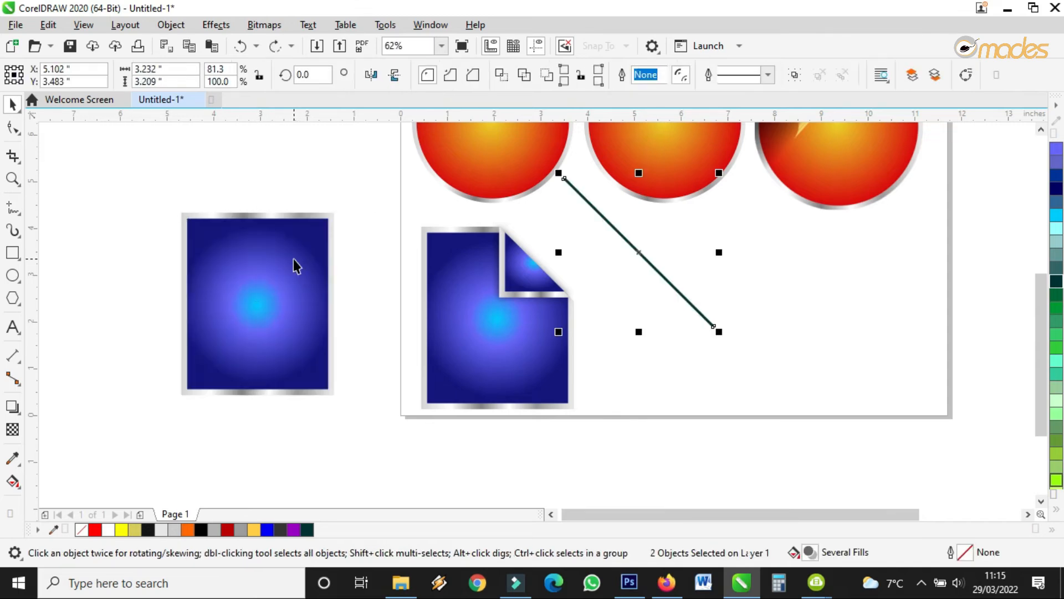
Step: Move the diagonal strip out of the way and place the uncut blue sticker beside the folded one, at about X 5.69, Y 2.12 in
left_click_drag(622, 235, 940, 241)
left_click_drag(109, 197, 364, 419)
left_click_drag(254, 308, 643, 365)
Step: Group the second blue gradient rectangle with its silver frame
scroll(931, 229, "up", 2)
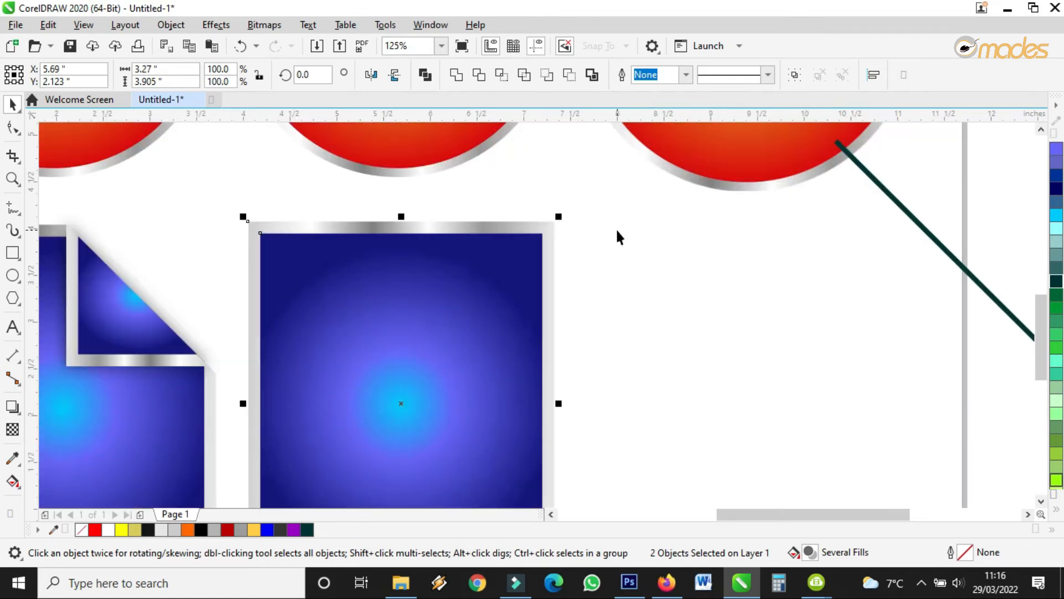
left_click(793, 75)
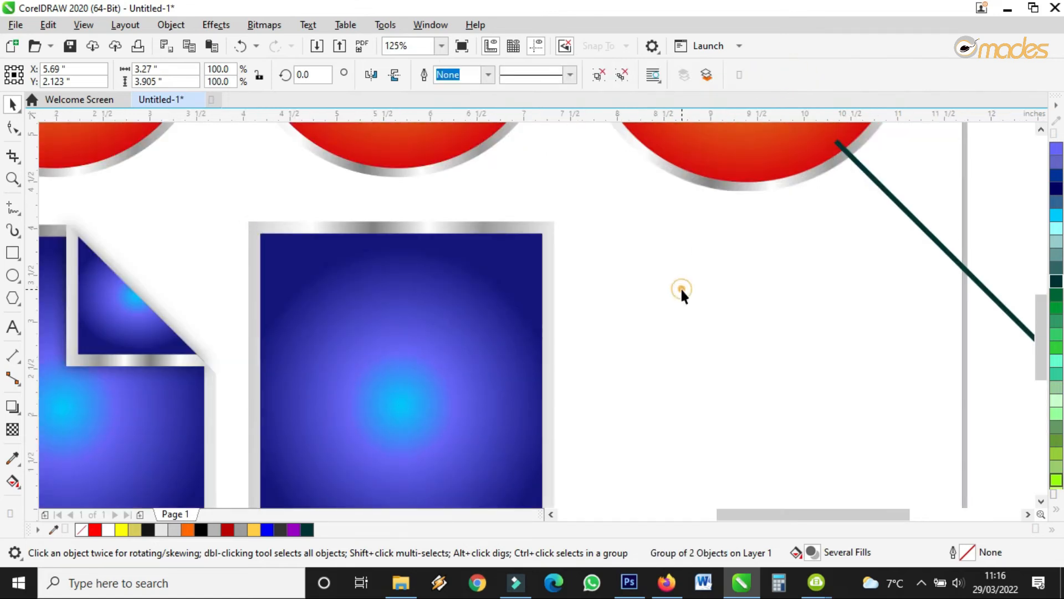
left_click(682, 288)
Step: Lay the teal strip across the second sticker's upper right corner at about X 6.80, Y 2.97 in, in front of everything on the page
left_click_drag(916, 223, 437, 253)
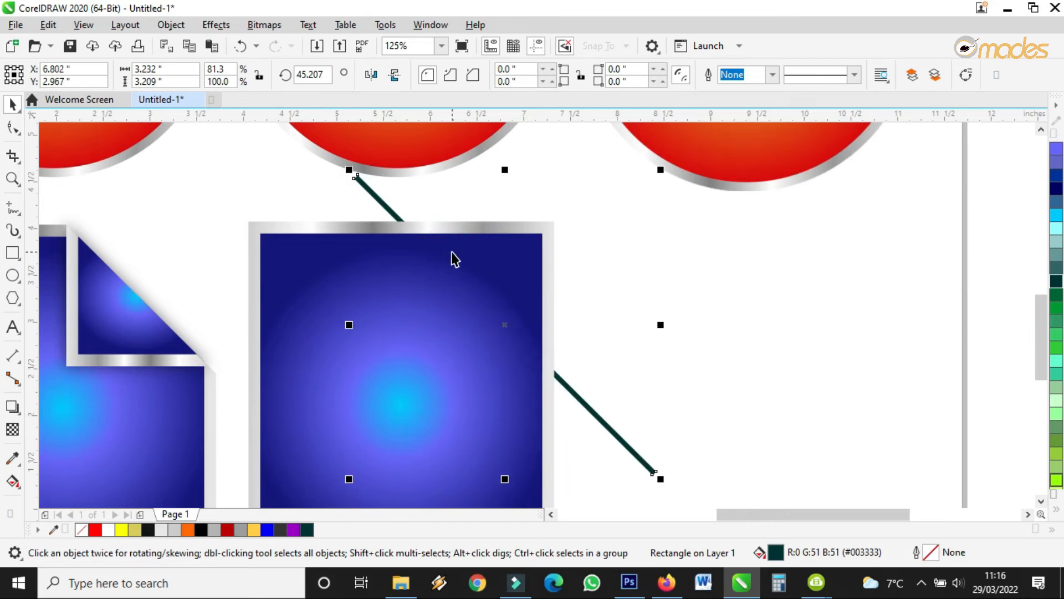
right_click(576, 394)
mouse_move(638, 230)
left_click(767, 229)
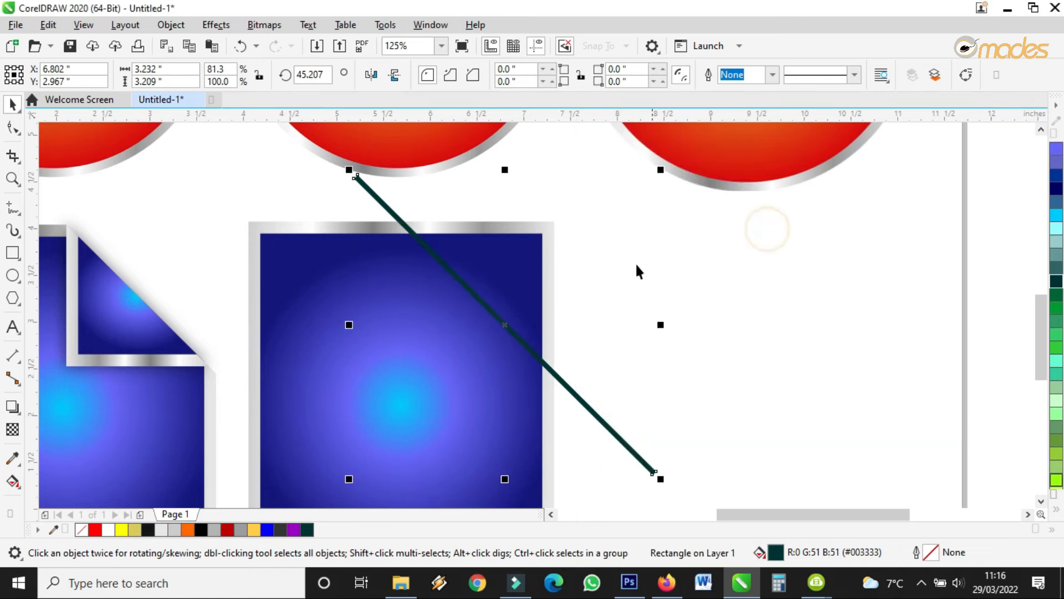
left_click(643, 348)
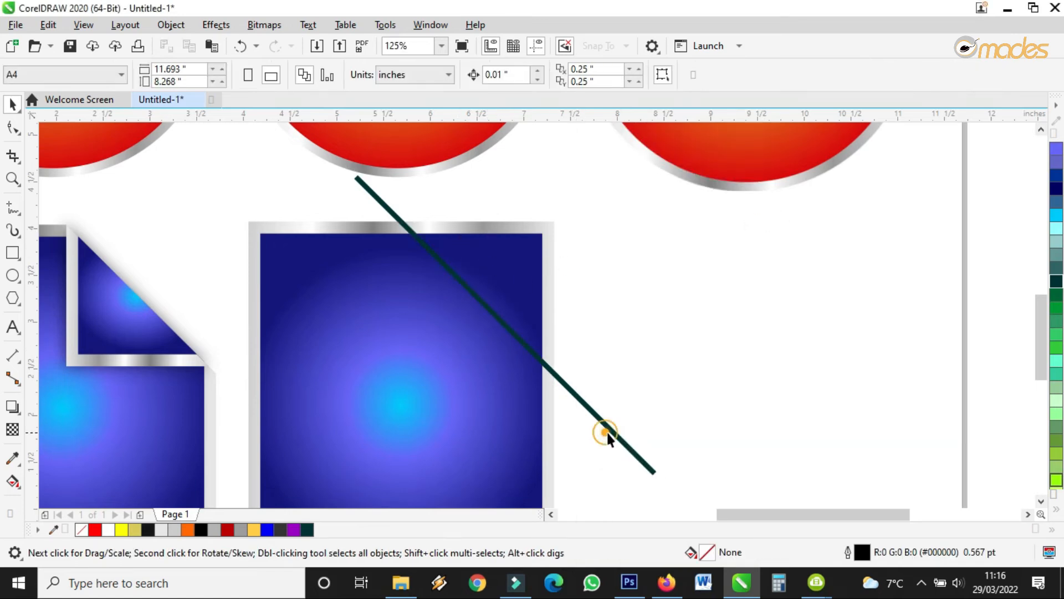
Step: Trim the second sticker group with the teal strip, and move the strip away from its corner
left_click(607, 429)
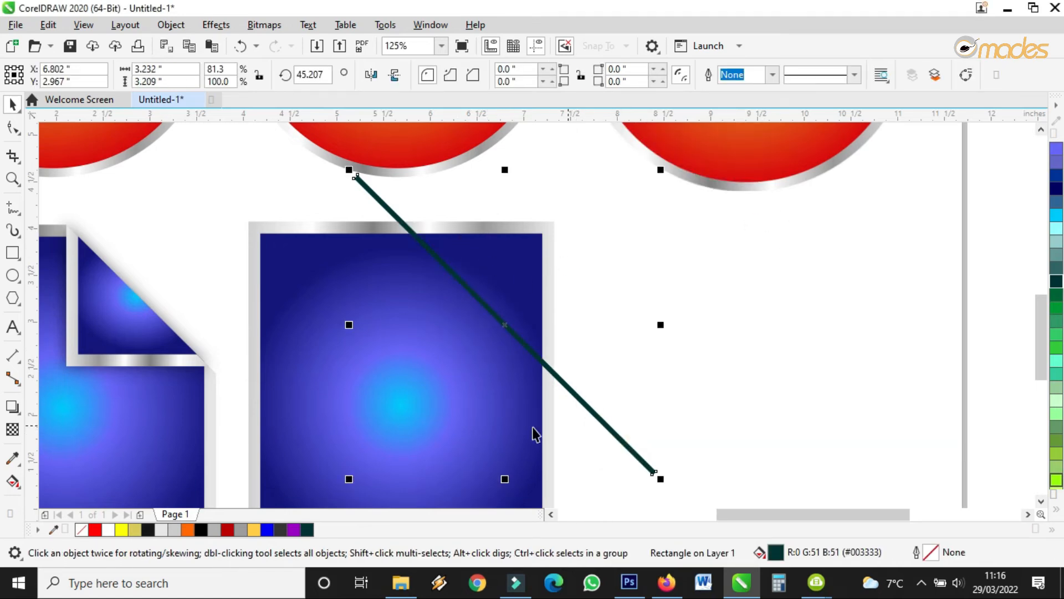
left_click(377, 400, "shift")
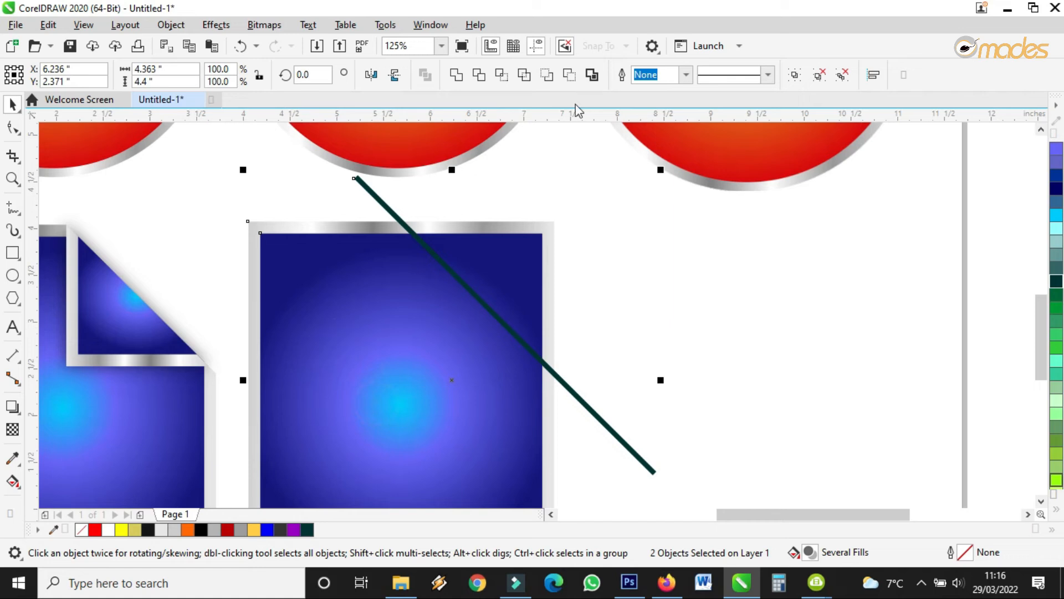
left_click(479, 76)
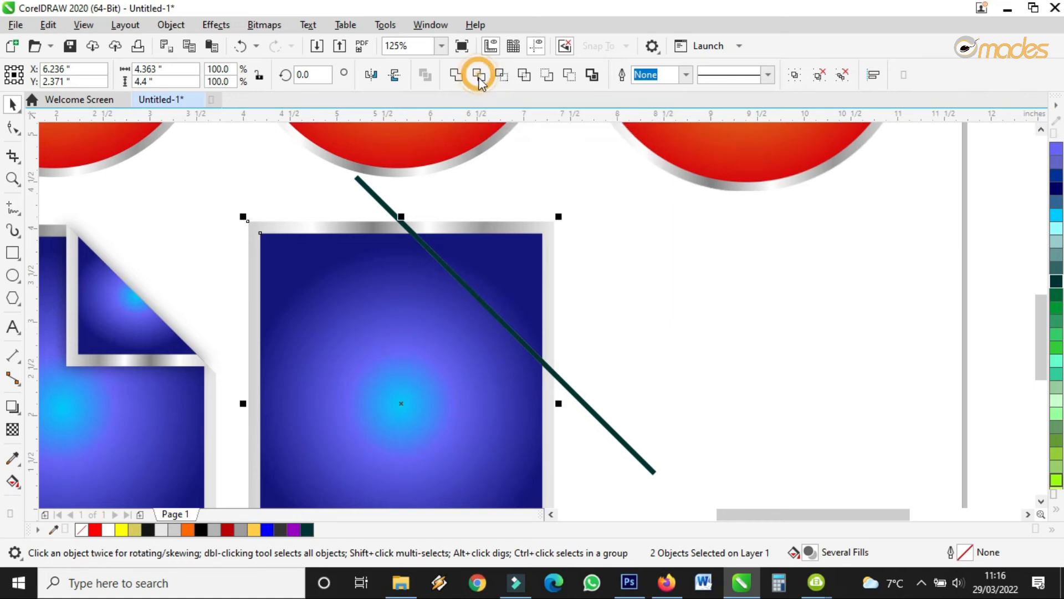
left_click(570, 259)
left_click_drag(570, 387, 817, 249)
Step: Ungroup all objects of the trimmed second blue sticker and select its blue gradient panel
left_click(534, 259)
left_click(623, 80)
left_click(637, 250)
left_click(502, 264)
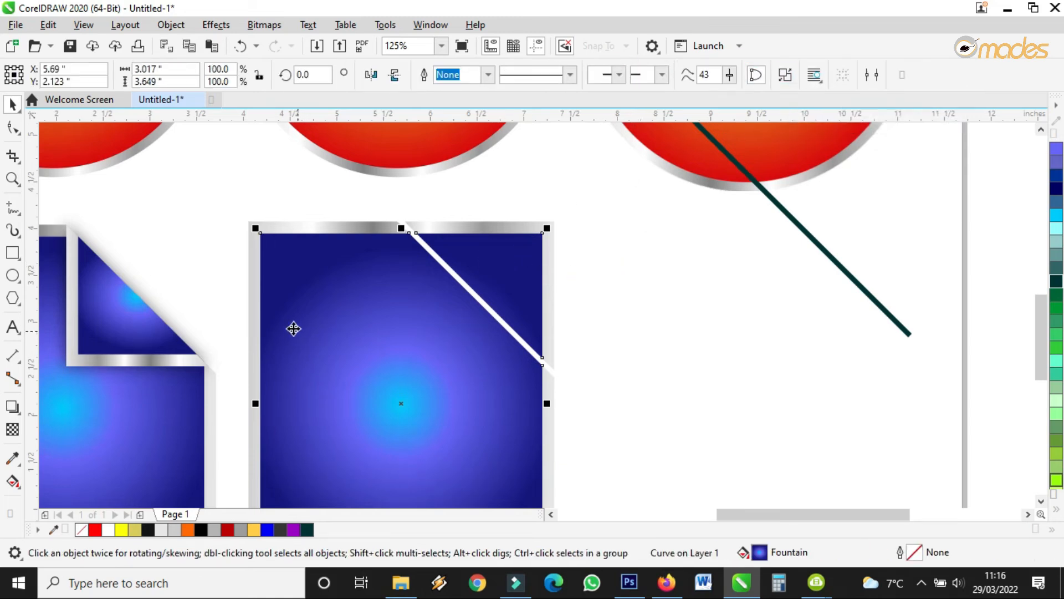
left_click_drag(291, 325, 373, 344)
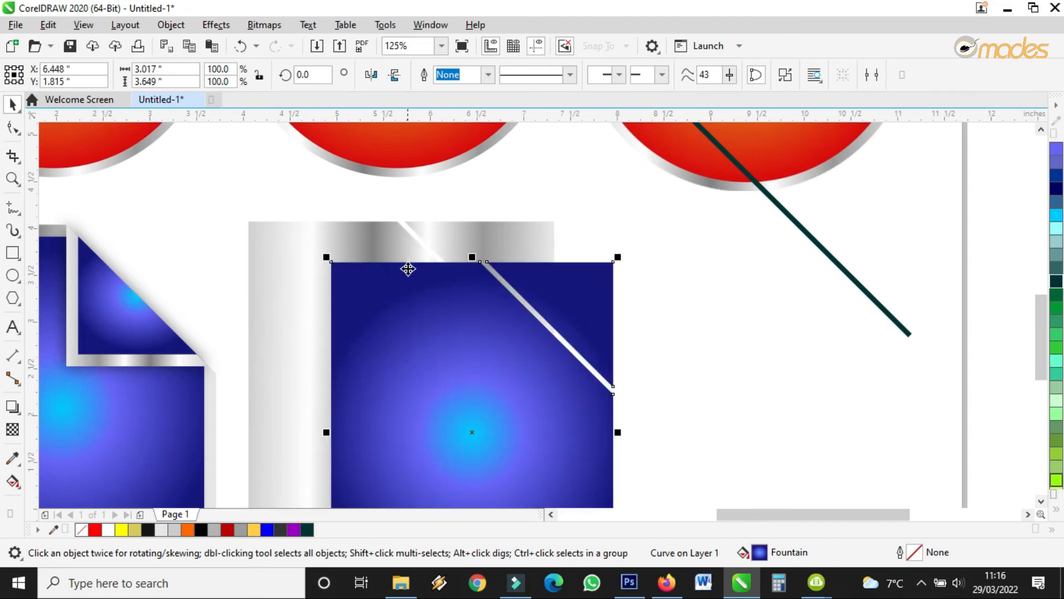
left_click_drag(454, 235, 505, 194)
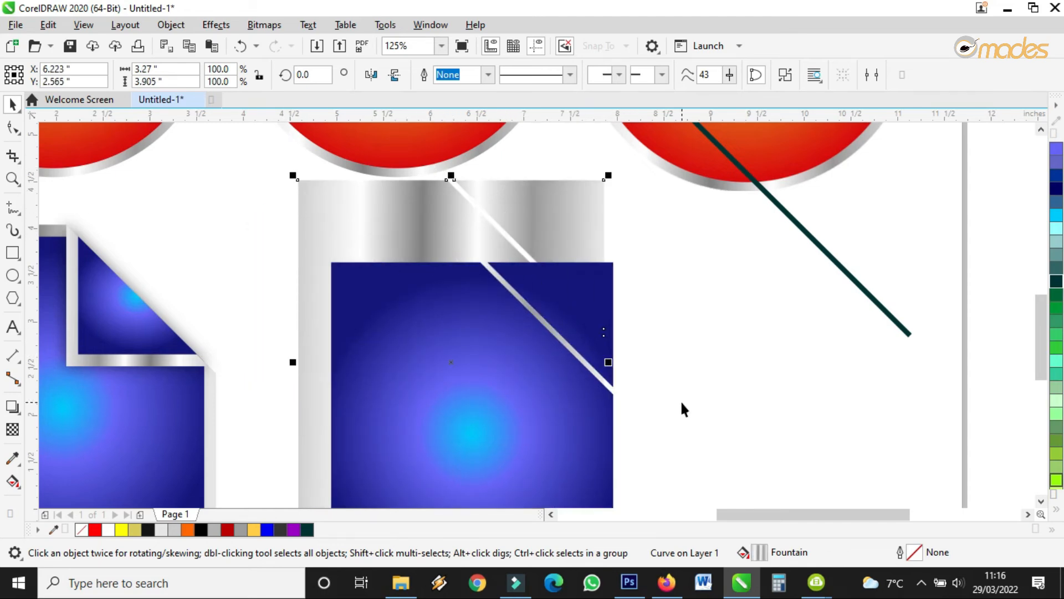
left_click(239, 45)
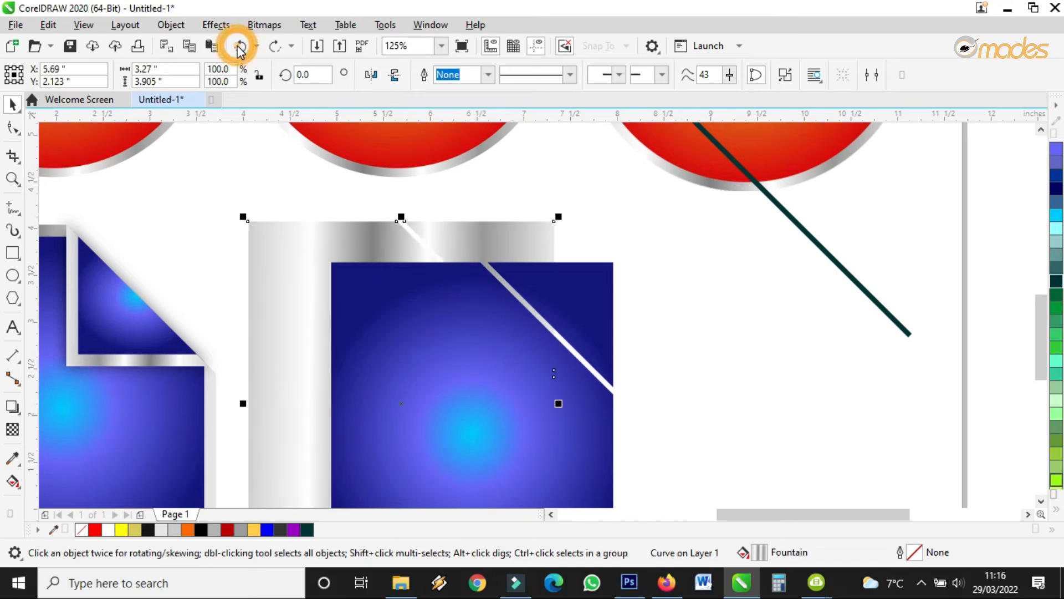
left_click(238, 45)
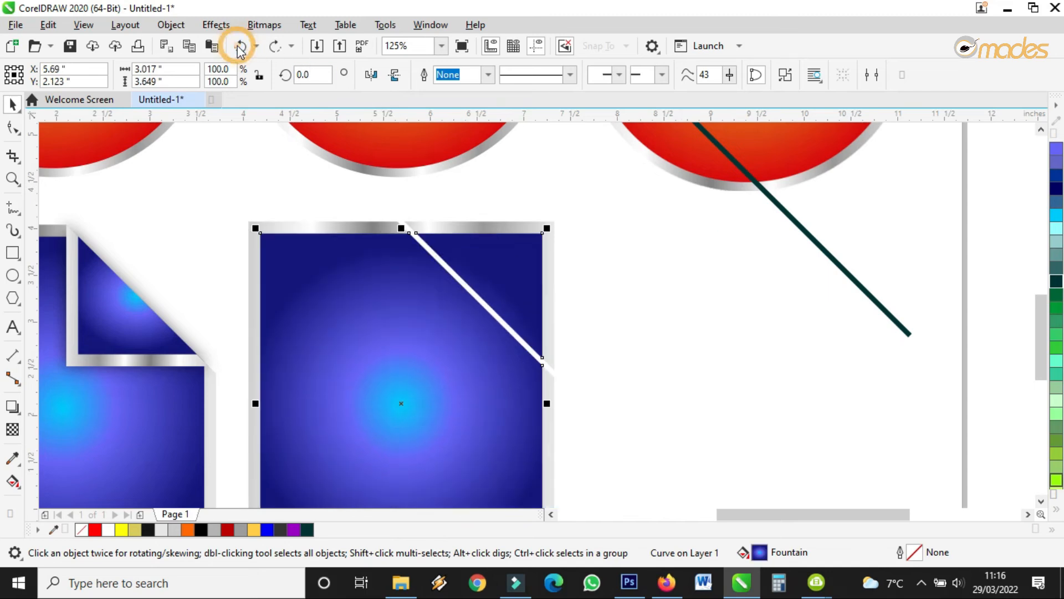
Step: Break apart the second sticker's blue panel along the diagonal cut, test-move its corner piece and undo that move
left_click(580, 216)
left_click(507, 252)
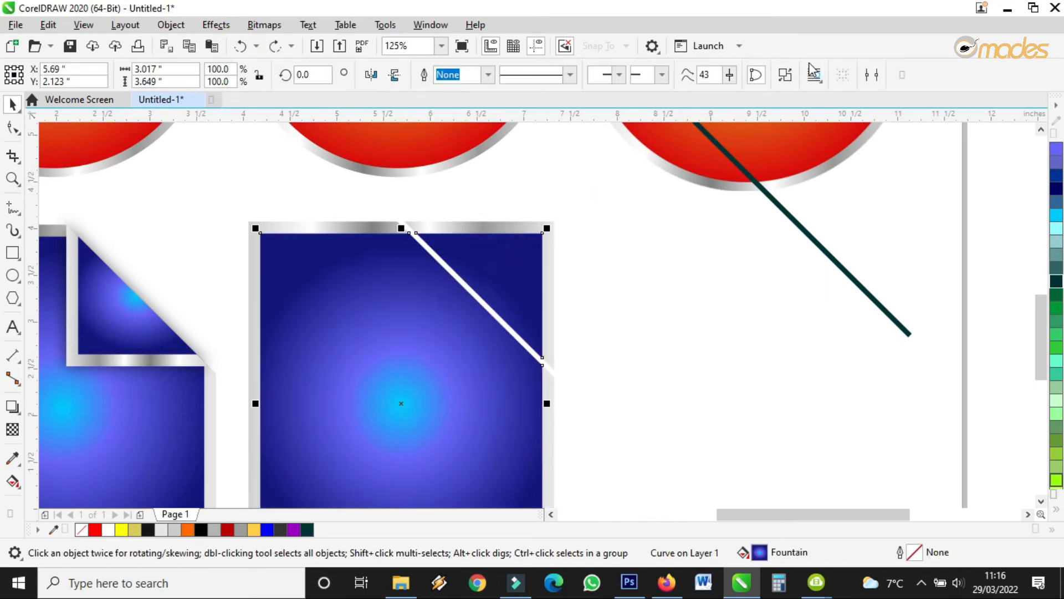
left_click(784, 74)
left_click(727, 228)
left_click_drag(532, 255, 643, 255)
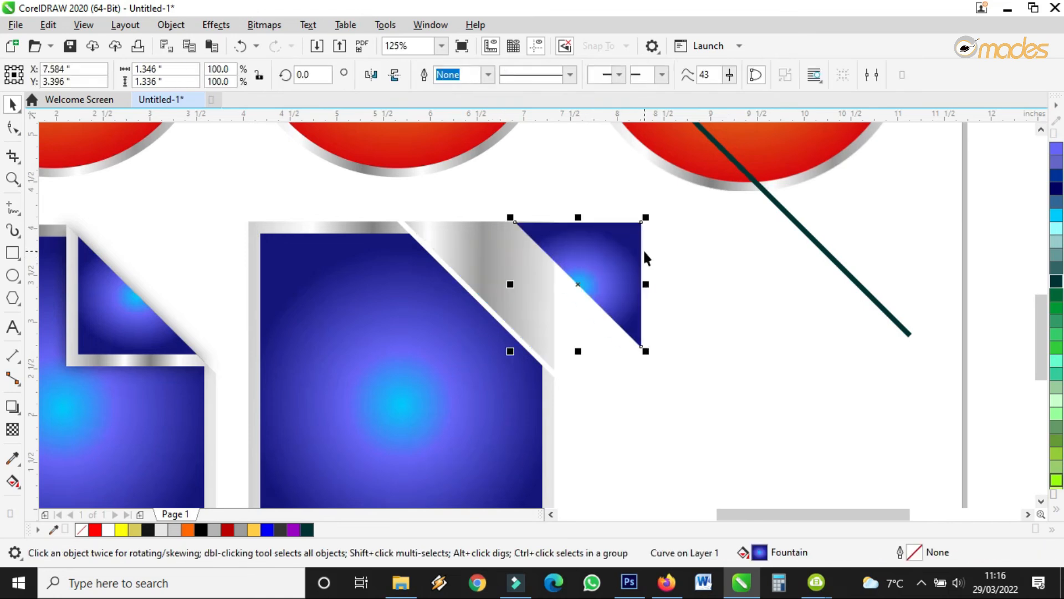
left_click(239, 45)
Step: Break apart the second sticker's silver frame along the diagonal cut
left_click(339, 224)
left_click(340, 225)
left_click(785, 75)
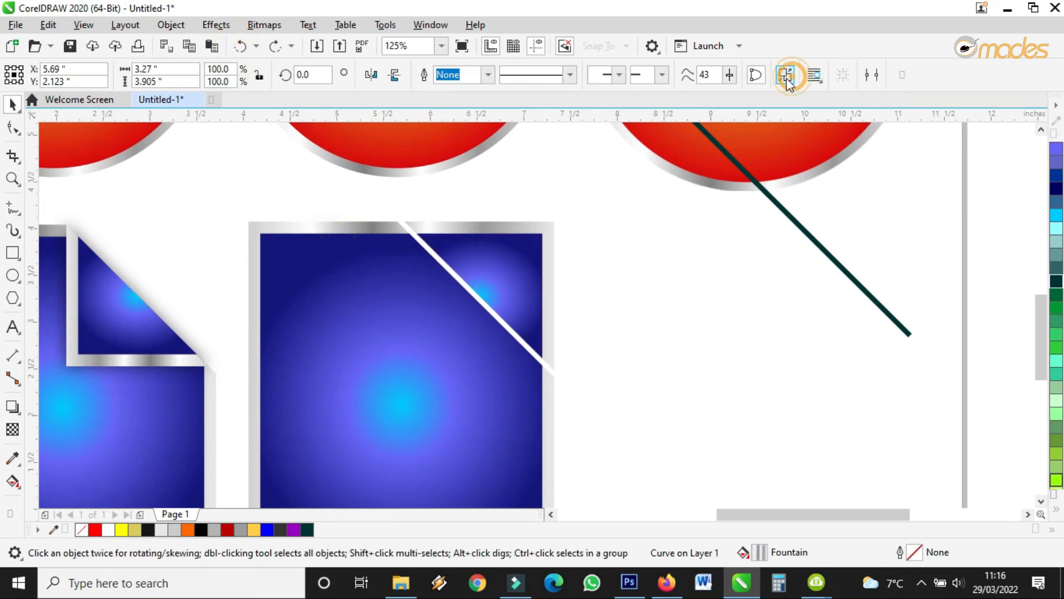
left_click_drag(613, 177, 804, 164)
key("ctrl+z")
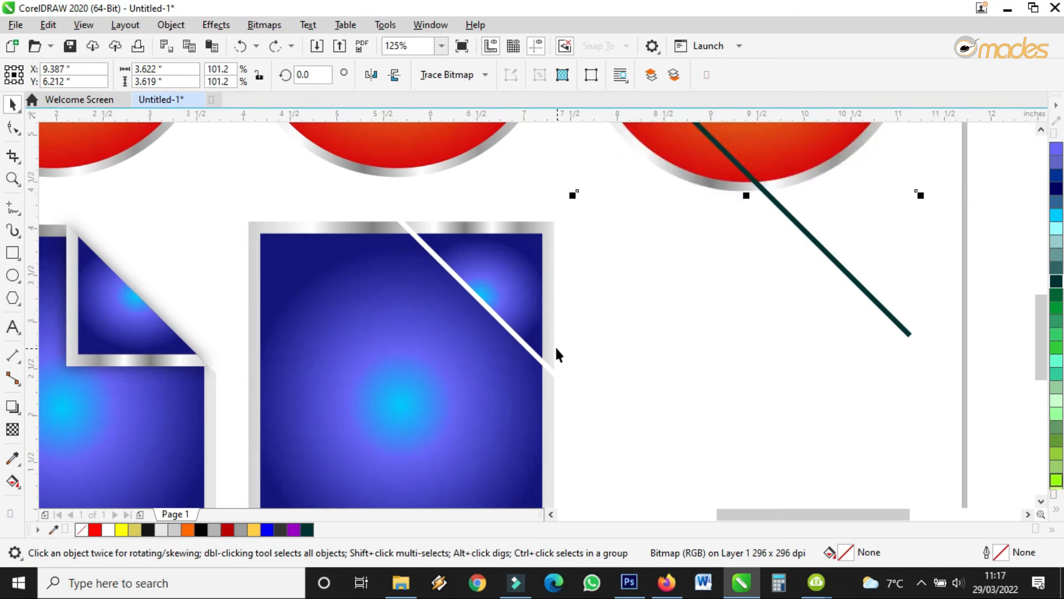
Step: Group the blue and silver corner pieces and mirror the group both horizontally and vertically
left_click_drag(689, 216, 374, 416)
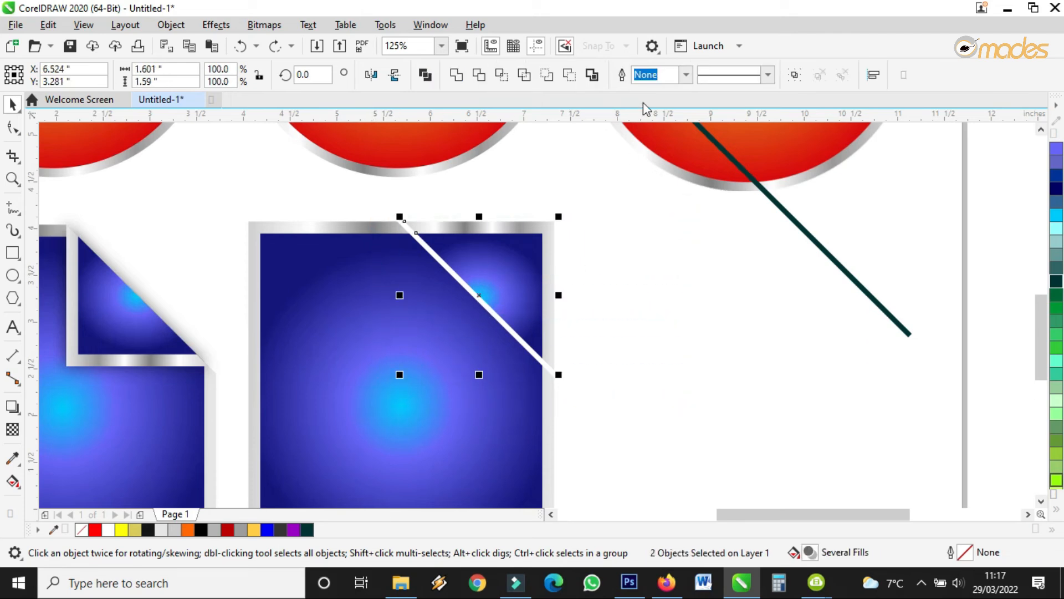
left_click(795, 75)
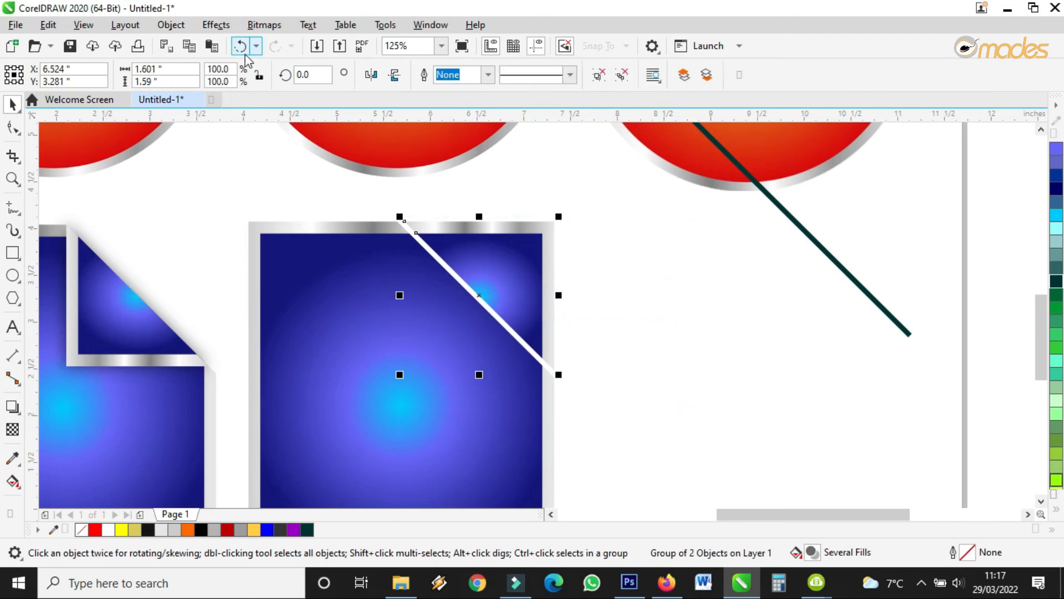
left_click(371, 76)
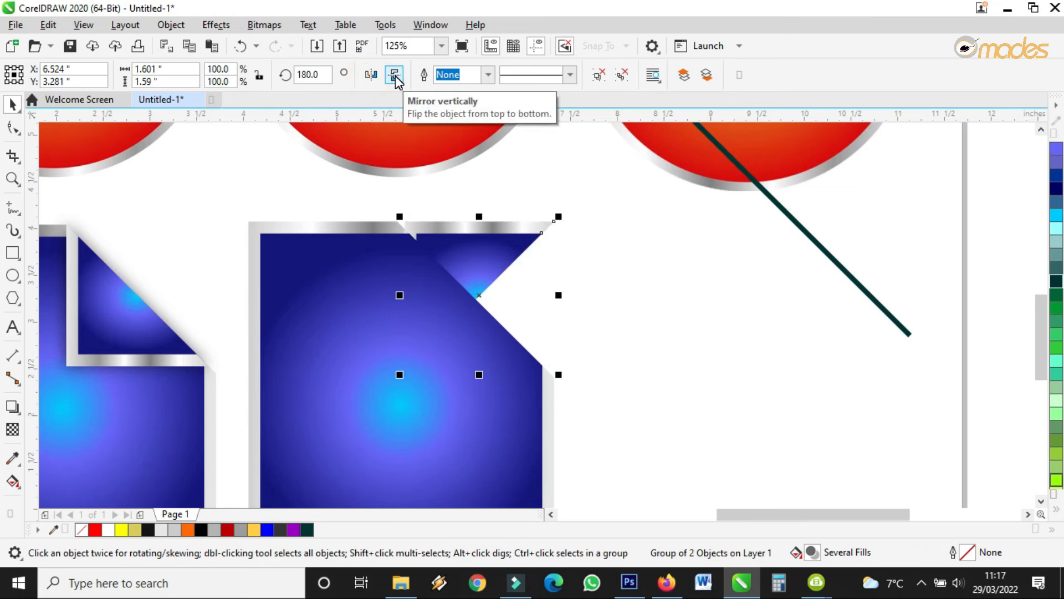
left_click(395, 76)
Step: Shift the mirrored flap to about X 6.78, Y 3.61 in and bring it to the front of the page
left_click_drag(477, 292, 499, 261)
right_click(499, 260)
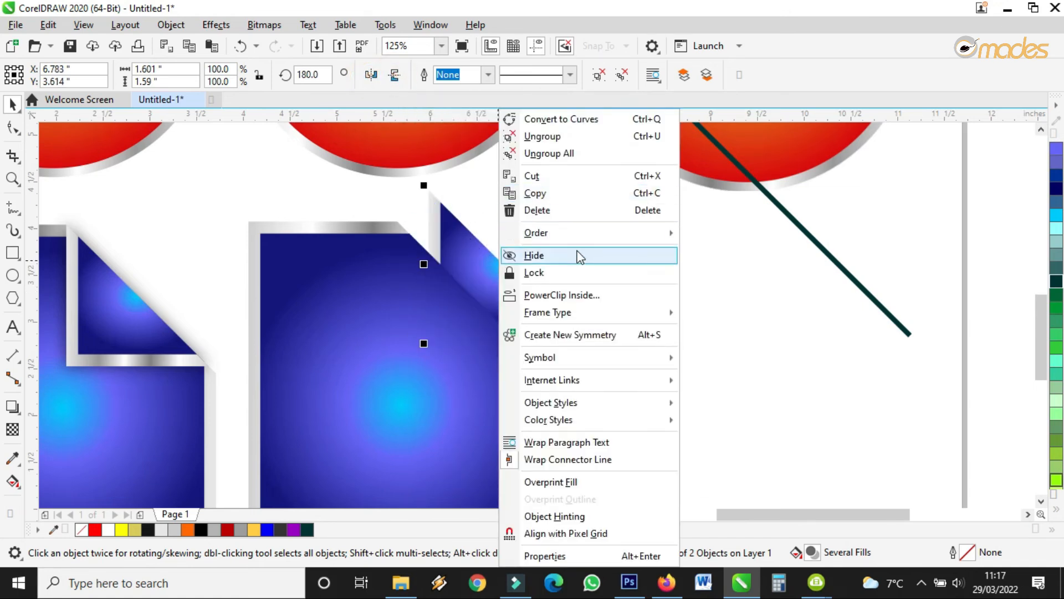
mouse_move(585, 236)
left_click(734, 236)
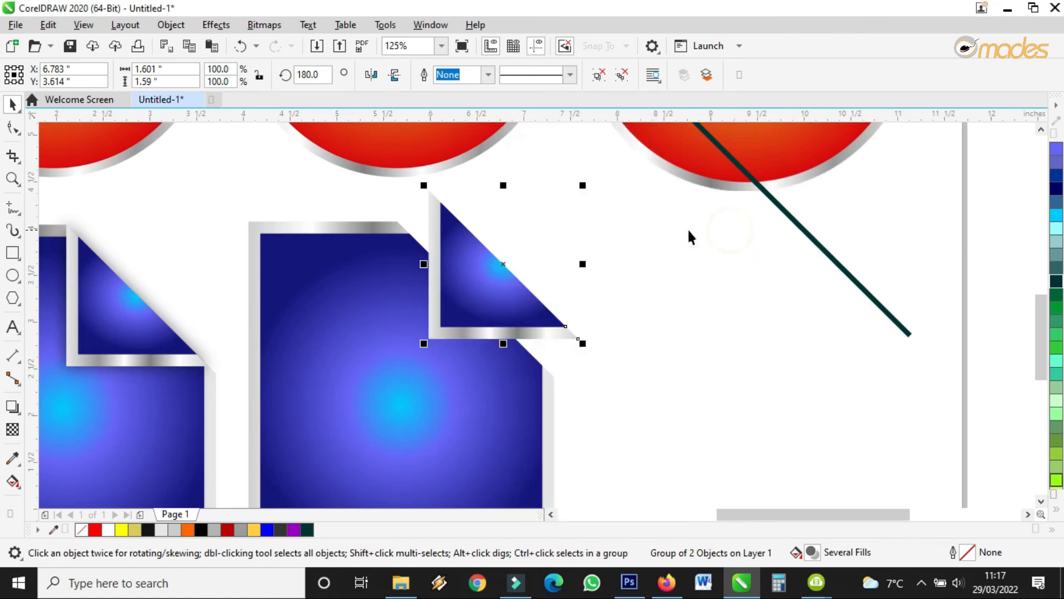
Step: Align the flap with the second sticker's diagonal cut edge, at about X 6.447, Y 3.281 in
scroll(452, 225, "up", 1)
left_click_drag(442, 214, 340, 232)
scroll(355, 239, "up", 2)
scroll(412, 202, "down", 1)
scroll(372, 193, "up", 3)
scroll(396, 228, "down", 2)
scroll(384, 207, "up", 4)
left_click_drag(451, 307, 457, 278)
scroll(457, 277, "down", 7)
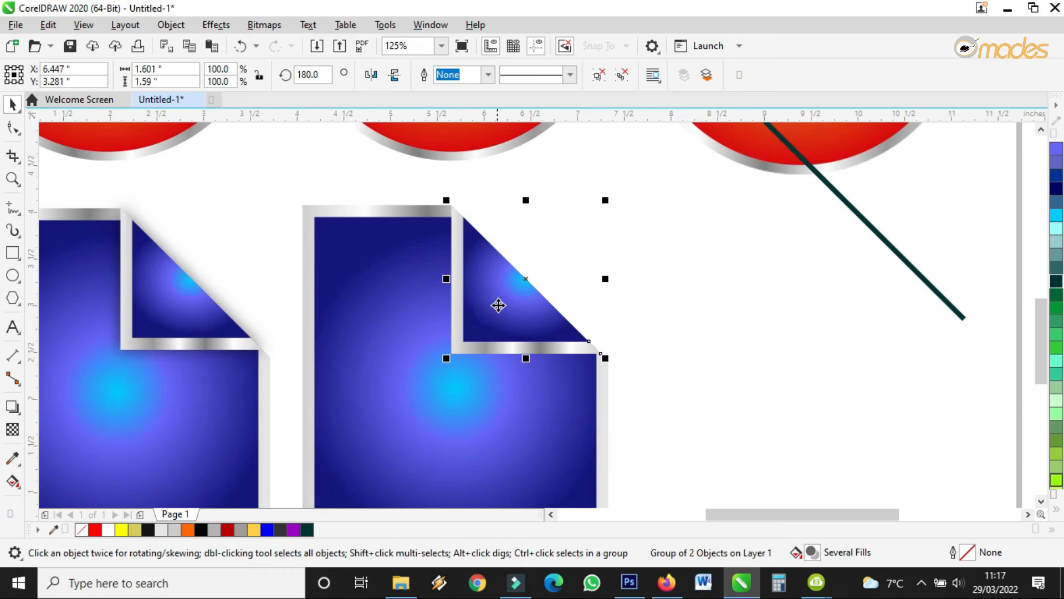
left_click(638, 317)
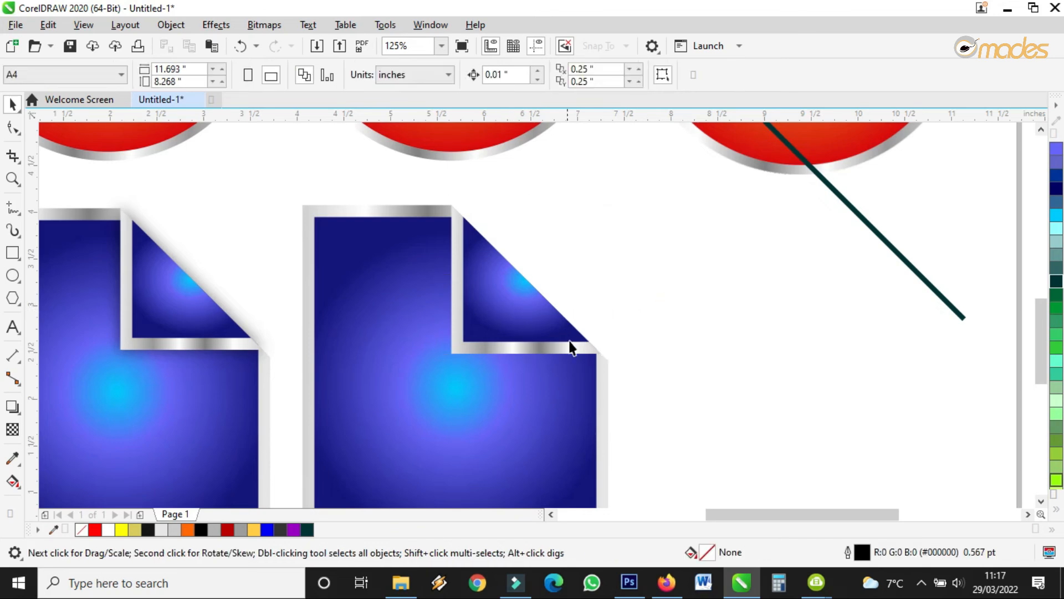
Step: Copy the silver gradient fill from the second sticker's frame onto the whole folded flap
left_click(524, 307)
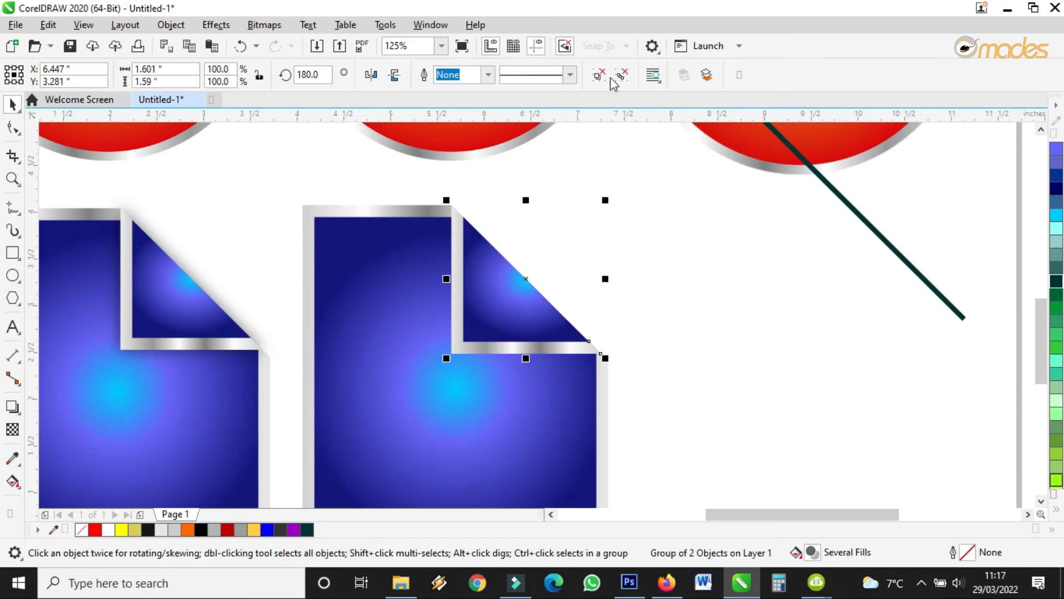
scroll(397, 214, "up", 2)
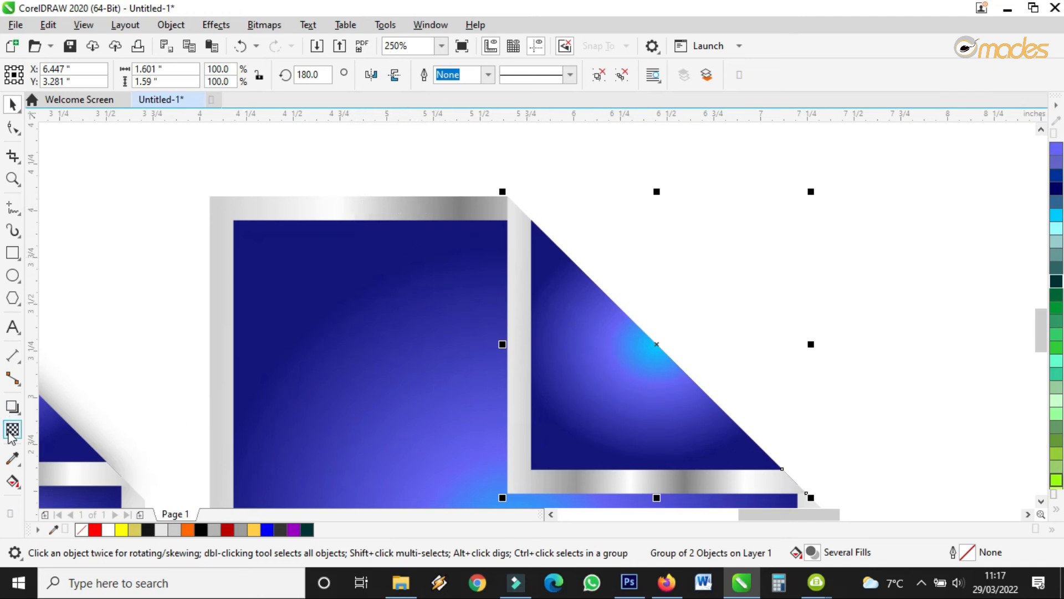
left_click(13, 480)
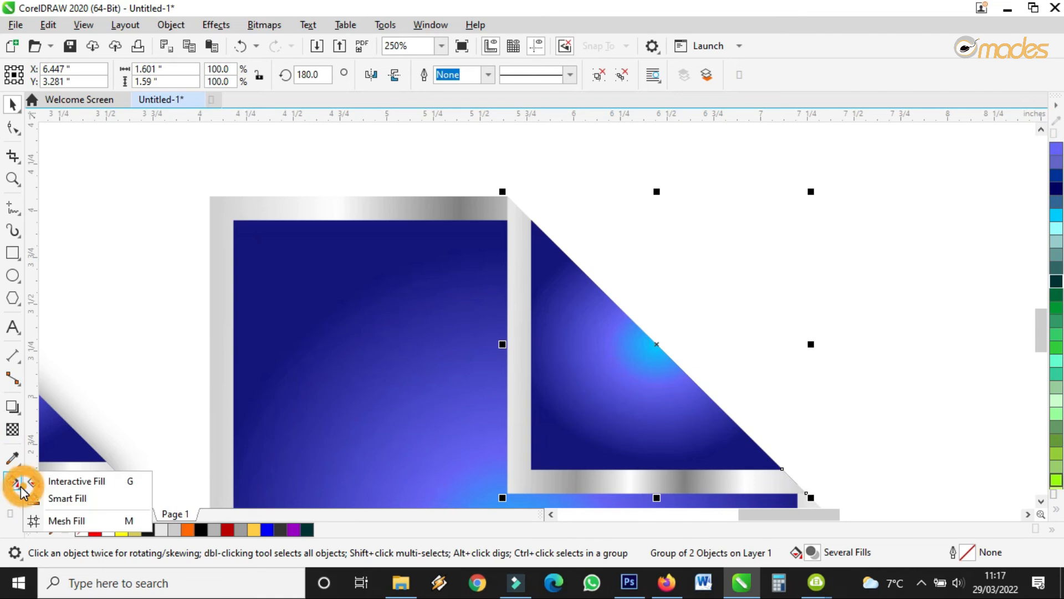
left_click(71, 482)
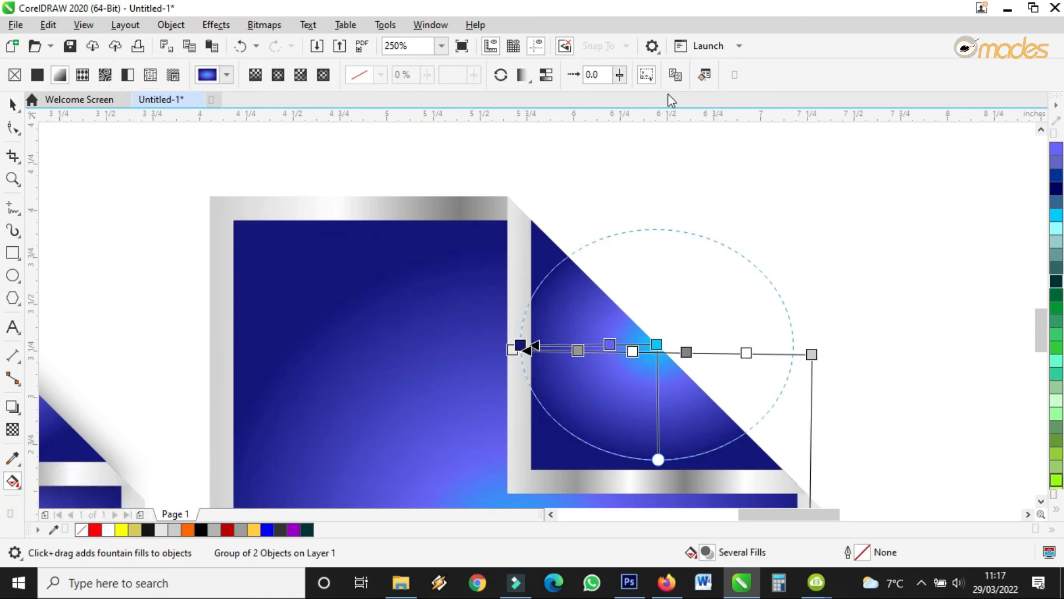
left_click(674, 77)
left_click(441, 206)
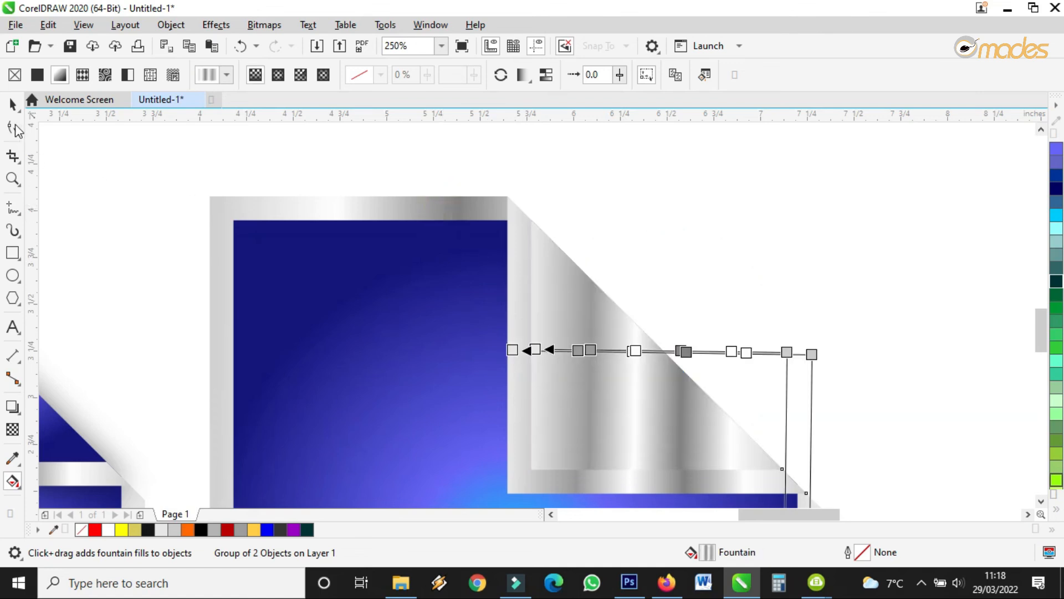
left_click(14, 102)
scroll(481, 240, "down", 2)
left_click(767, 349)
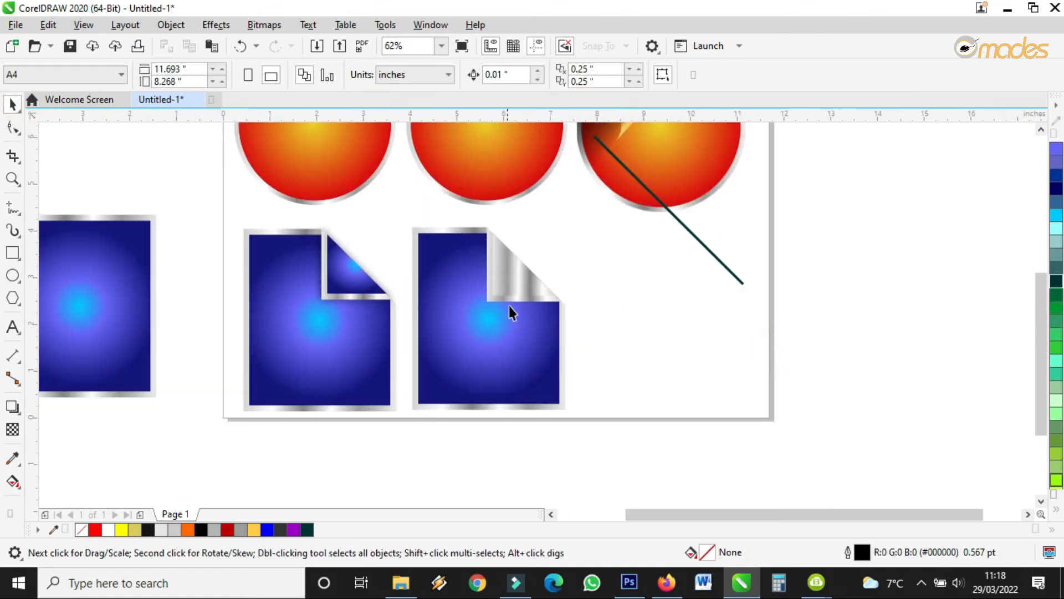
Step: Give the silver flap a Multiply drop shadow toward its inner corner, offset about -0.052, -0.058 in, with opacity 50 and feather 15
scroll(531, 279, "up", 1)
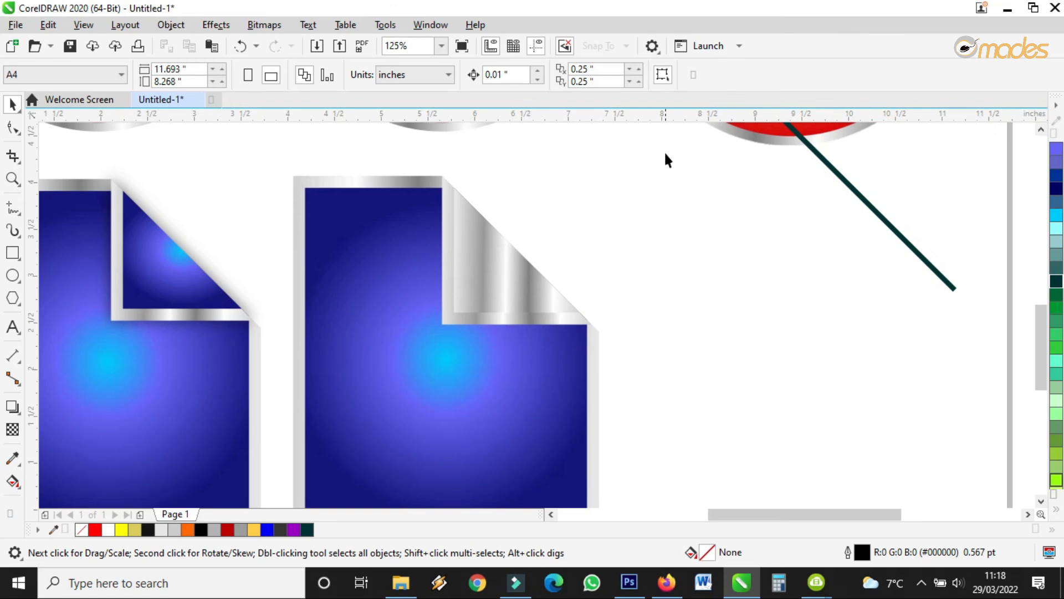
left_click_drag(655, 169, 384, 349)
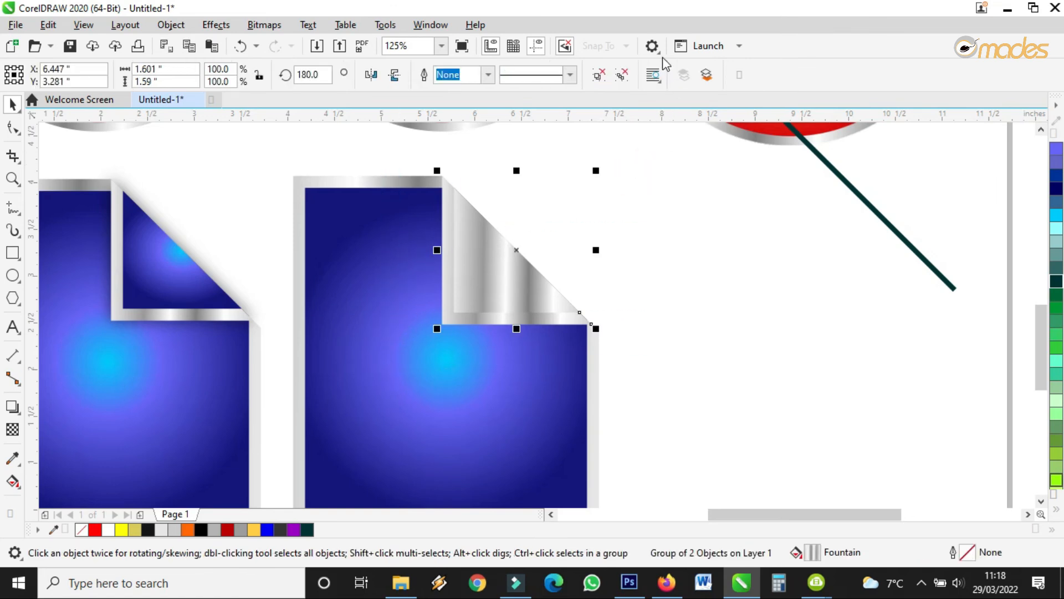
left_click(14, 410)
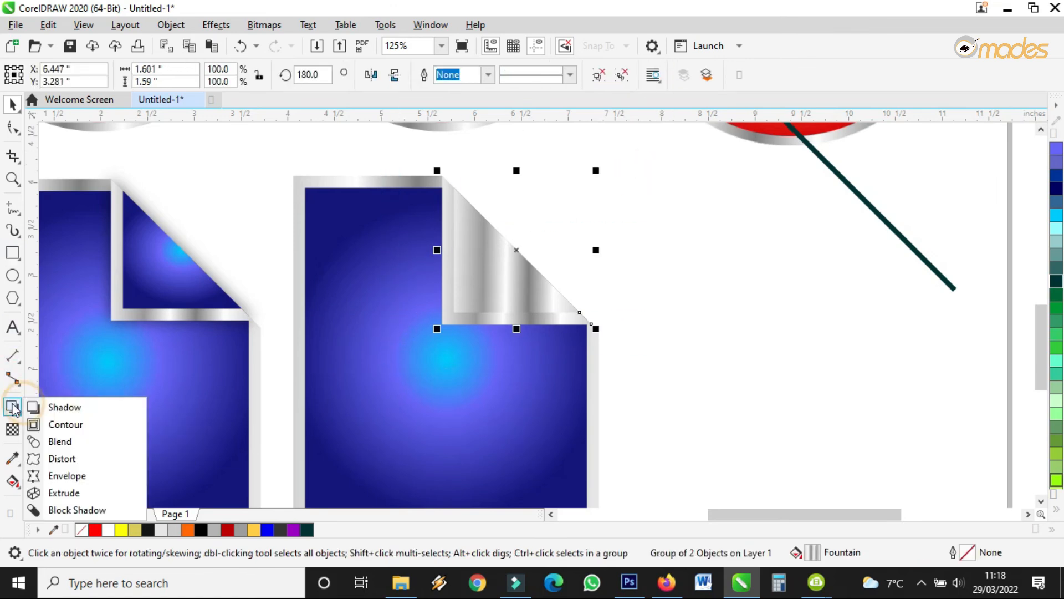
left_click(84, 407)
left_click_drag(517, 249, 445, 327)
scroll(494, 292, "up", 2)
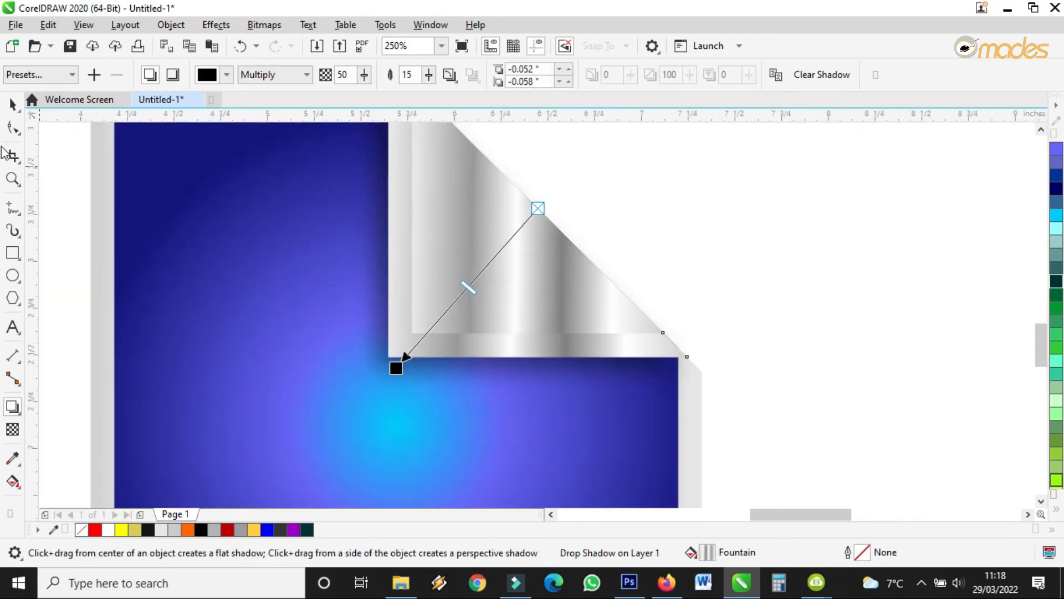
left_click(12, 104)
scroll(587, 319, "down", 4)
left_click(587, 320)
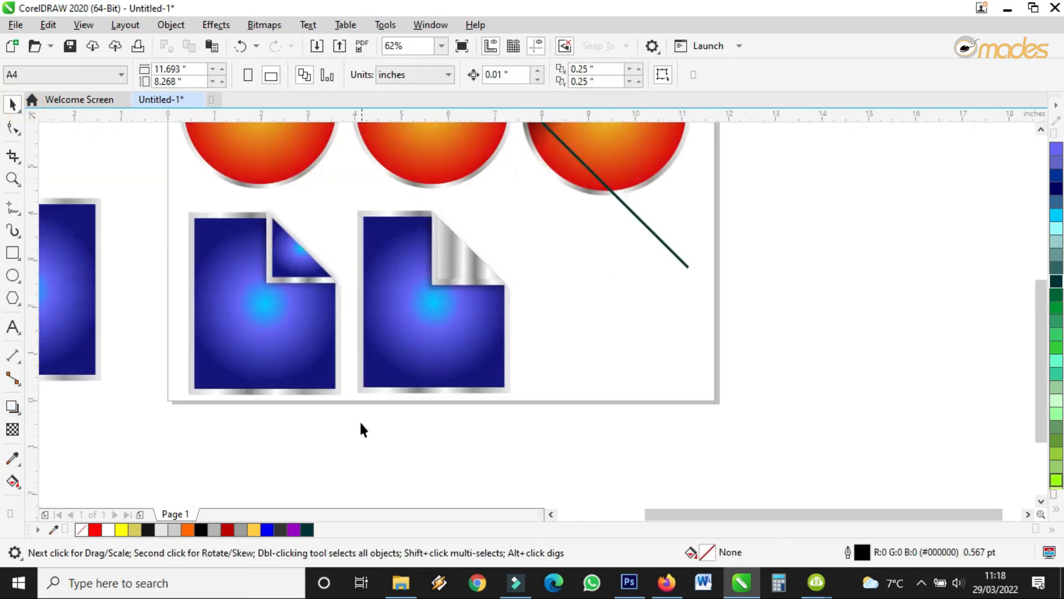
Step: Move the teal diagonal strip off the page, clear of the stickers
scroll(446, 424, "down", 2)
scroll(457, 351, "up", 1)
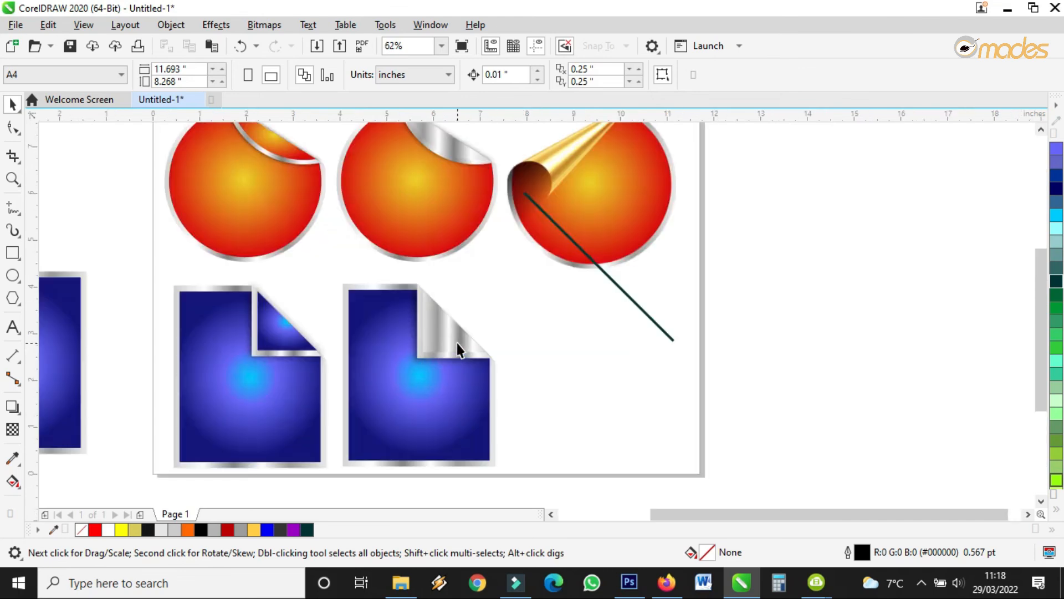
scroll(580, 255, "down", 1)
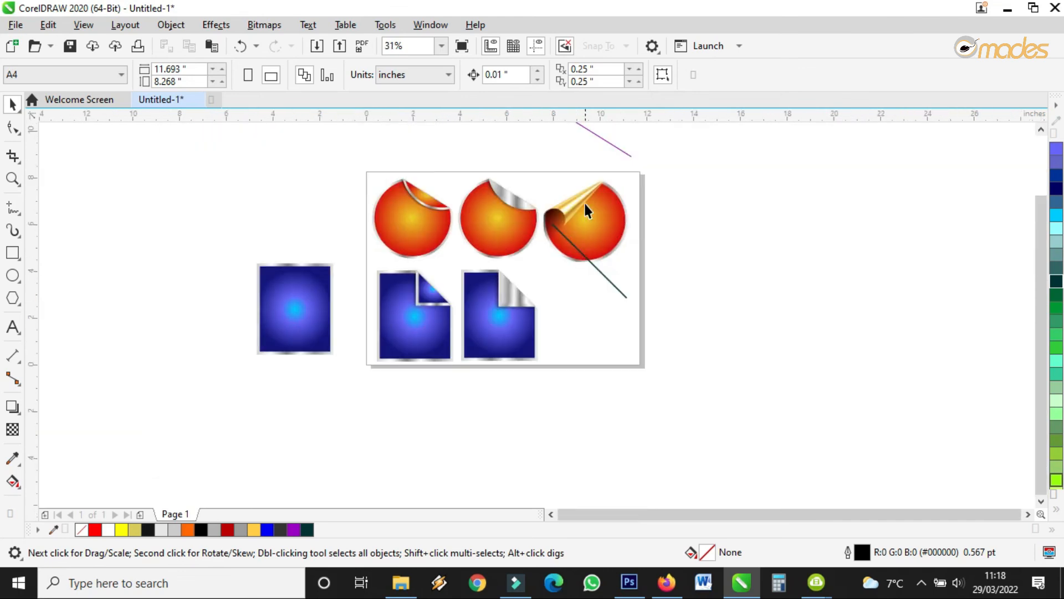
scroll(589, 211, "up", 1)
left_click_drag(636, 359, 831, 265)
Step: Place the spare framed blue sticker beside the silver-flapped one, at about X 9.56, Y 2.17 in
scroll(426, 238, "down", 1)
left_click_drag(145, 240, 253, 370)
left_click_drag(214, 304, 506, 346)
scroll(507, 345, "up", 1)
scroll(453, 237, "up", 1)
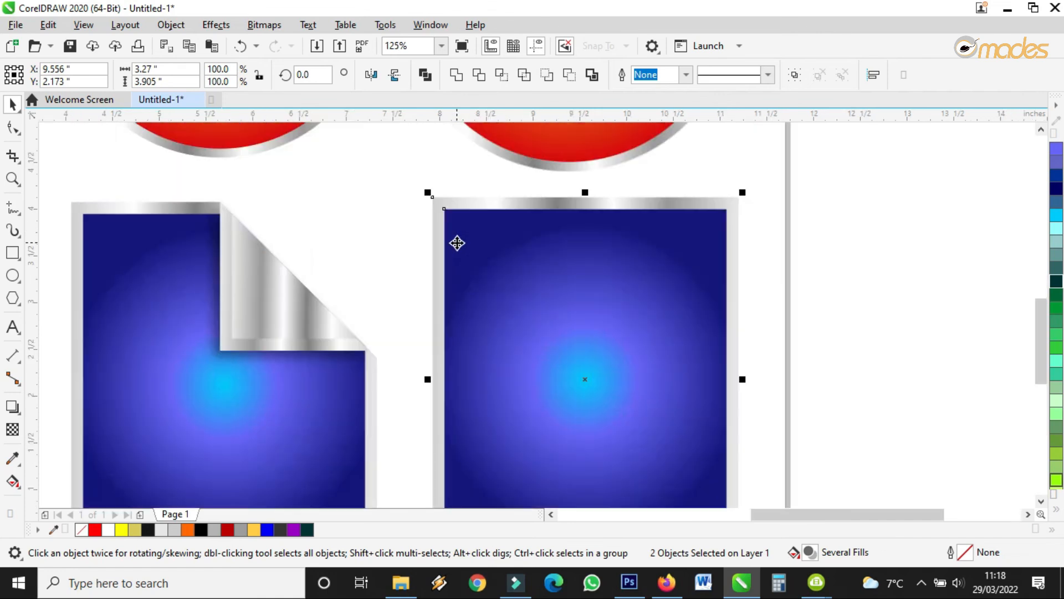
Step: Convert the third blue sticker and its frame to a 300 dpi RGB Color (24-bit) bitmap
left_click(263, 25)
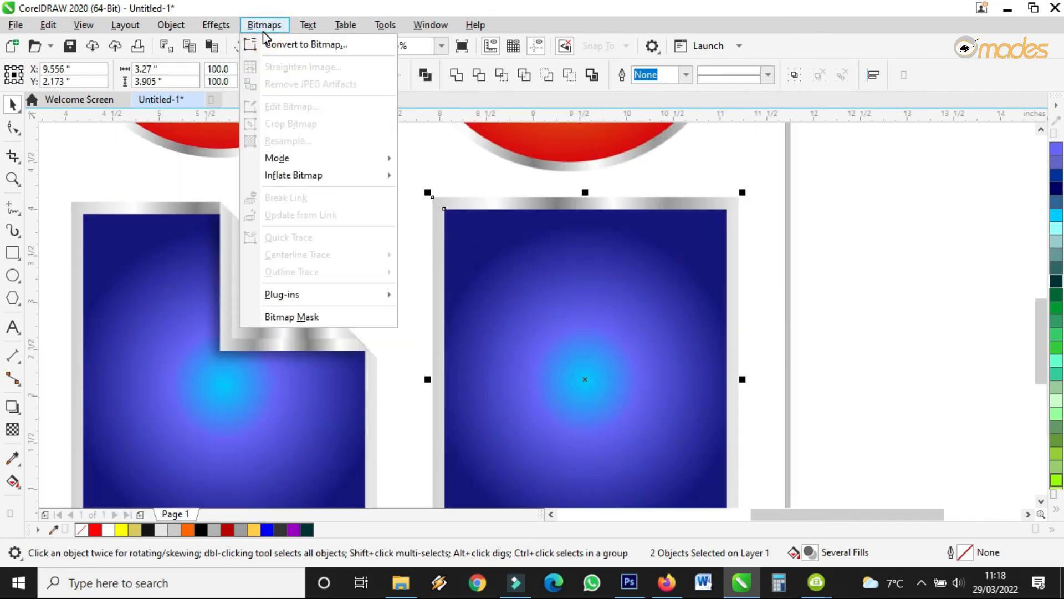
left_click(308, 45)
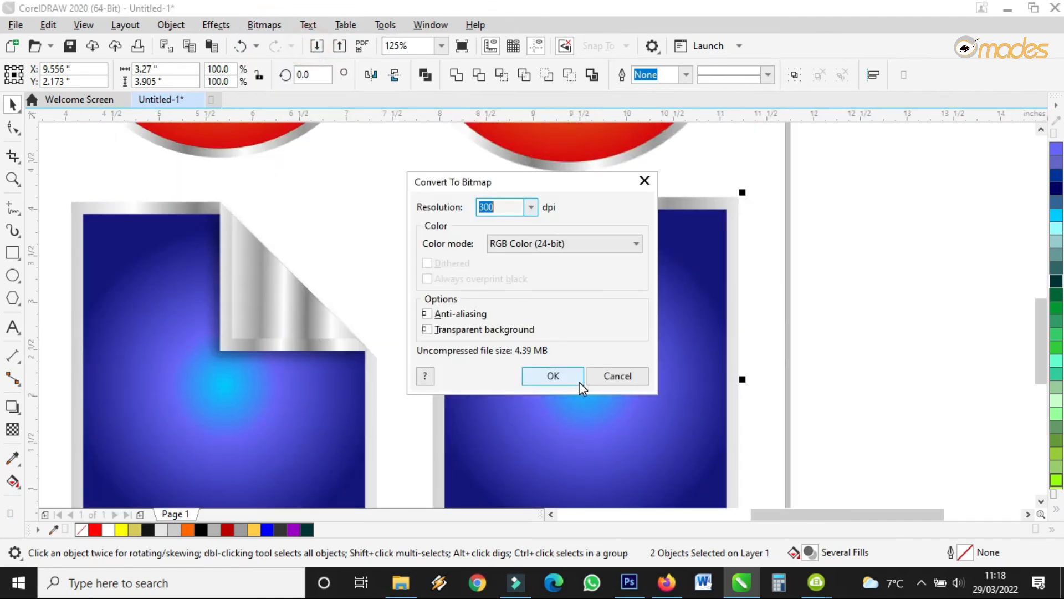
left_click(570, 376)
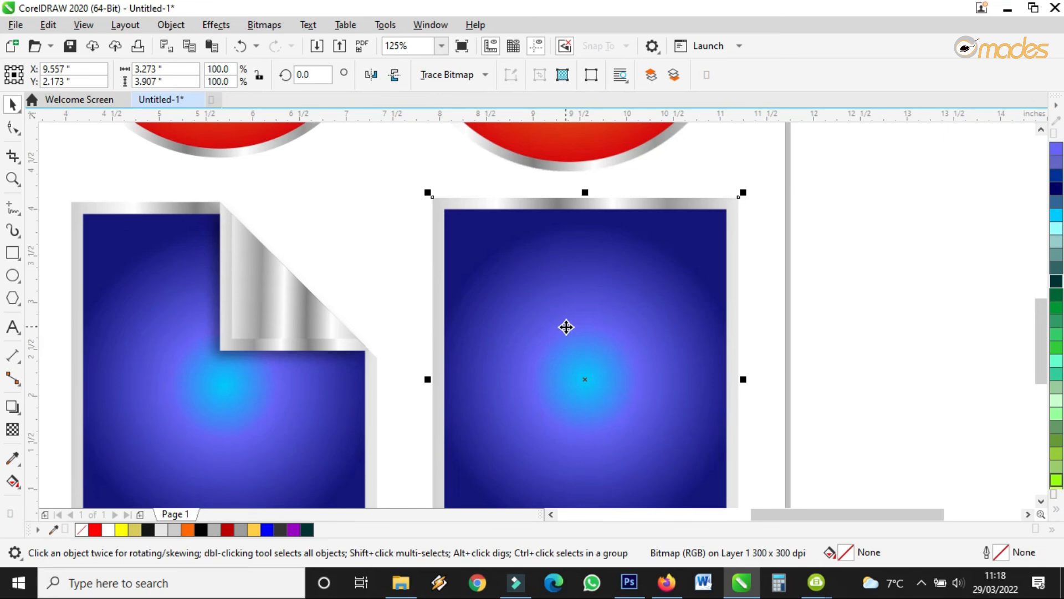
Step: Nudge the bitmap sticker in line with the neighbouring one, to about X 9.523, Y 2.123 in
scroll(570, 310, "down", 1)
left_click_drag(571, 308, 573, 305)
scroll(573, 307, "up", 1)
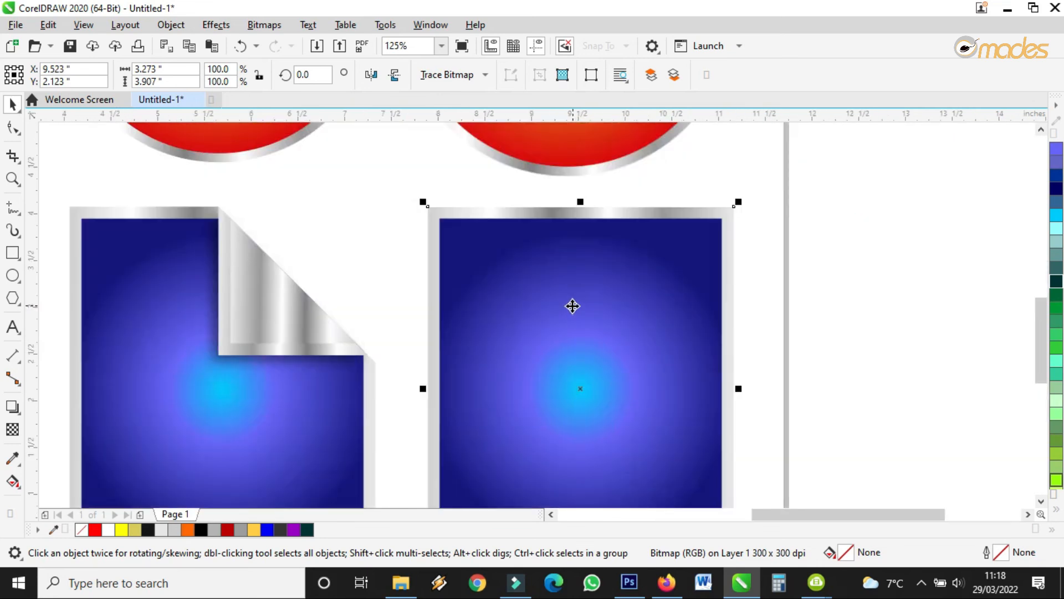
left_click_drag(1041, 318, 1041, 328)
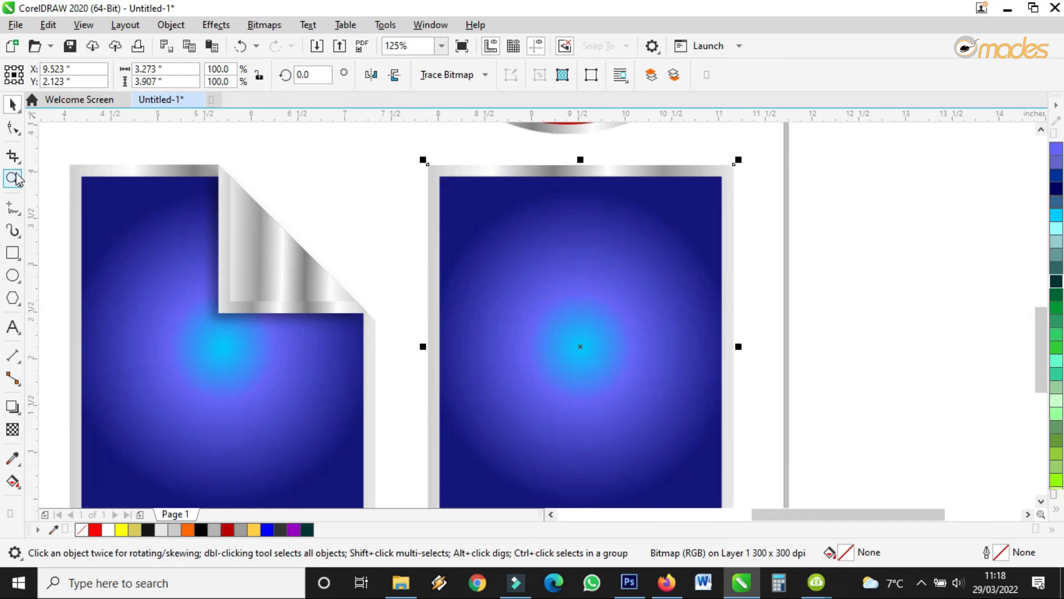
Step: Open the Page Curl effect for the blue bitmap sticker, keeping the sticker in view beside the settings
left_click(13, 178)
right_click(418, 192)
left_click_drag(394, 167, 622, 397)
left_click(13, 104)
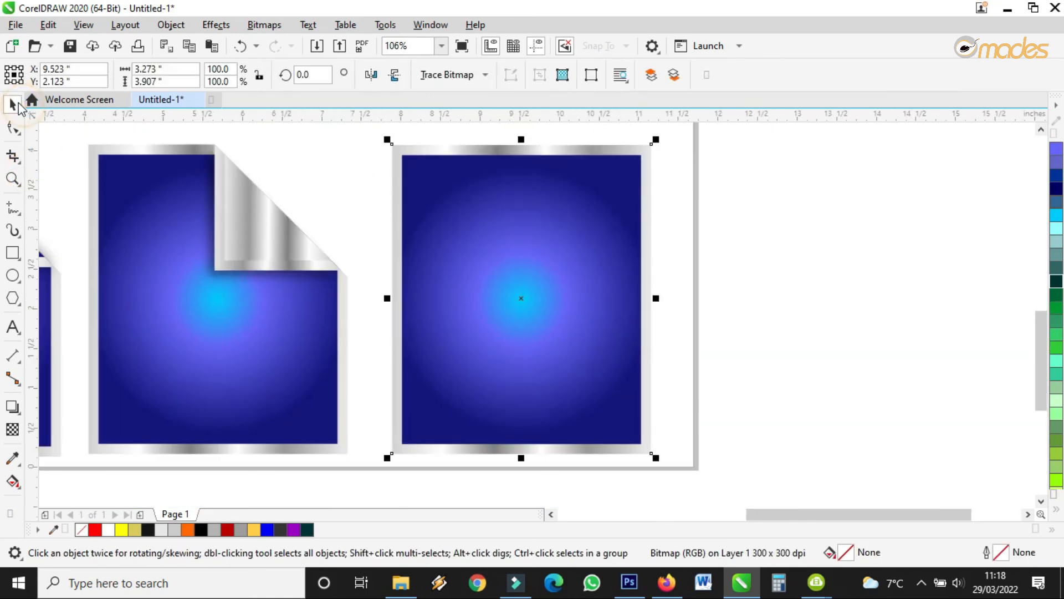
left_click(216, 26)
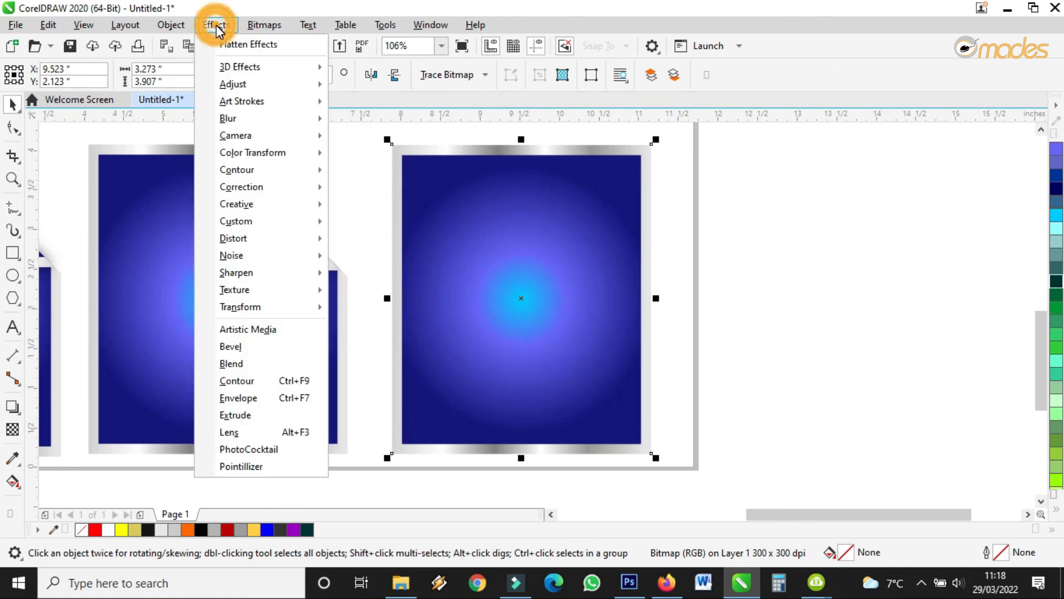
mouse_move(289, 67)
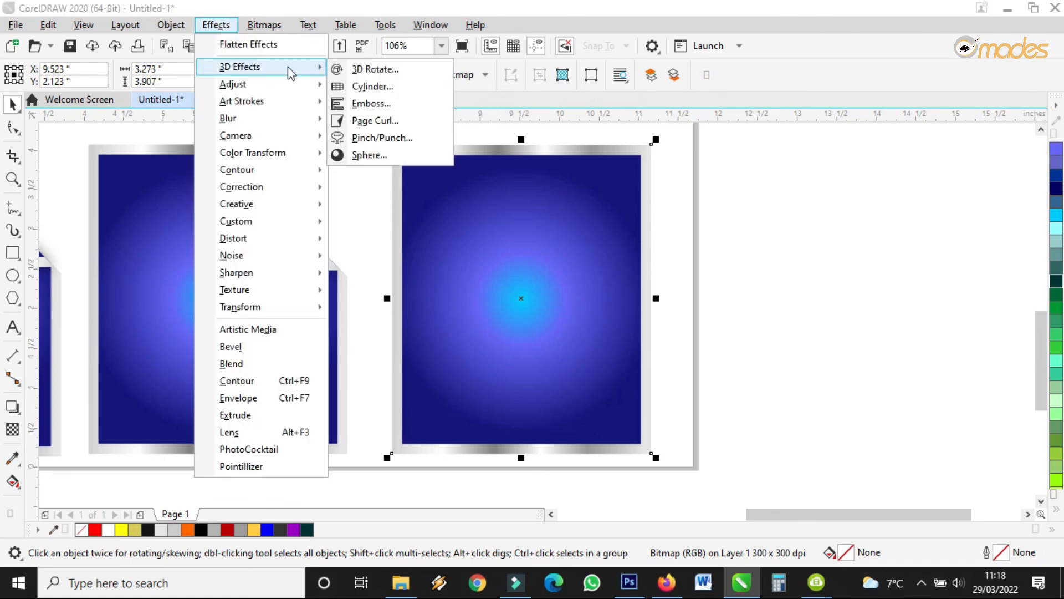
left_click(397, 119)
left_click_drag(502, 122, 957, 134)
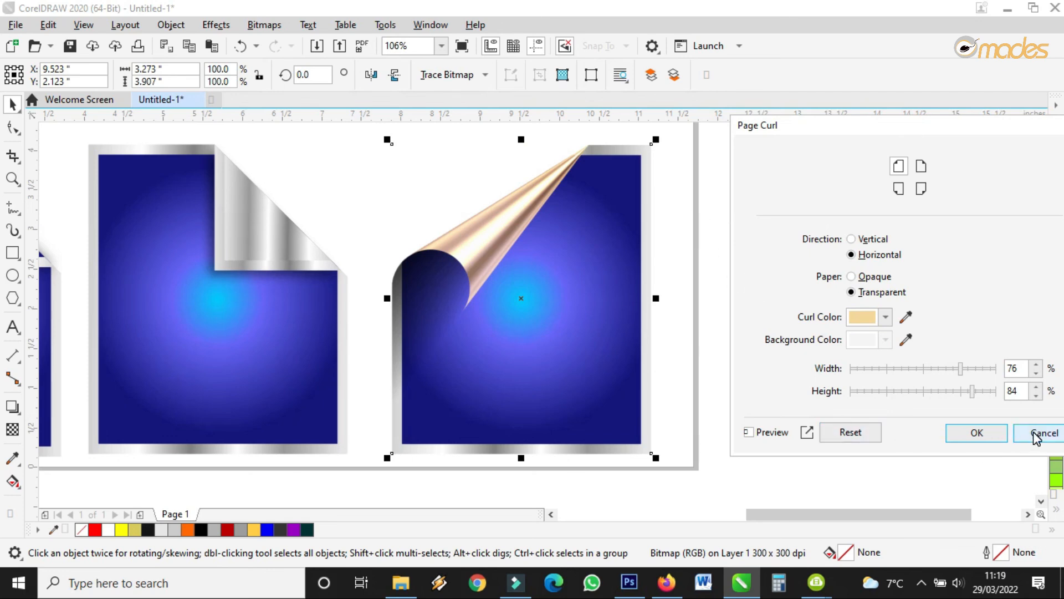
Step: Preview the page curl on each of the four corners of the blue bitmap sticker
left_click(921, 189)
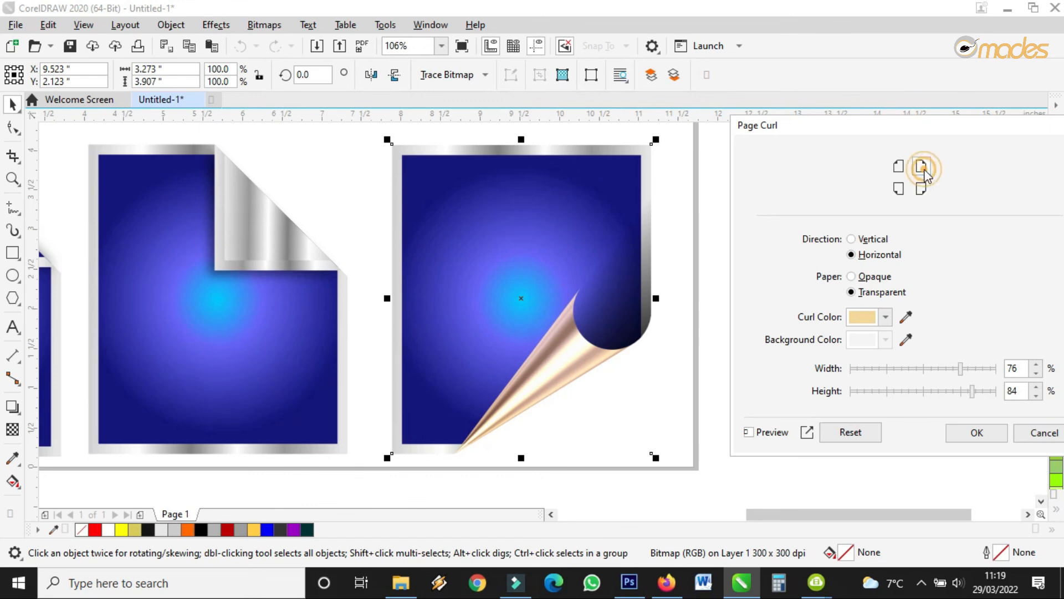
left_click(922, 167)
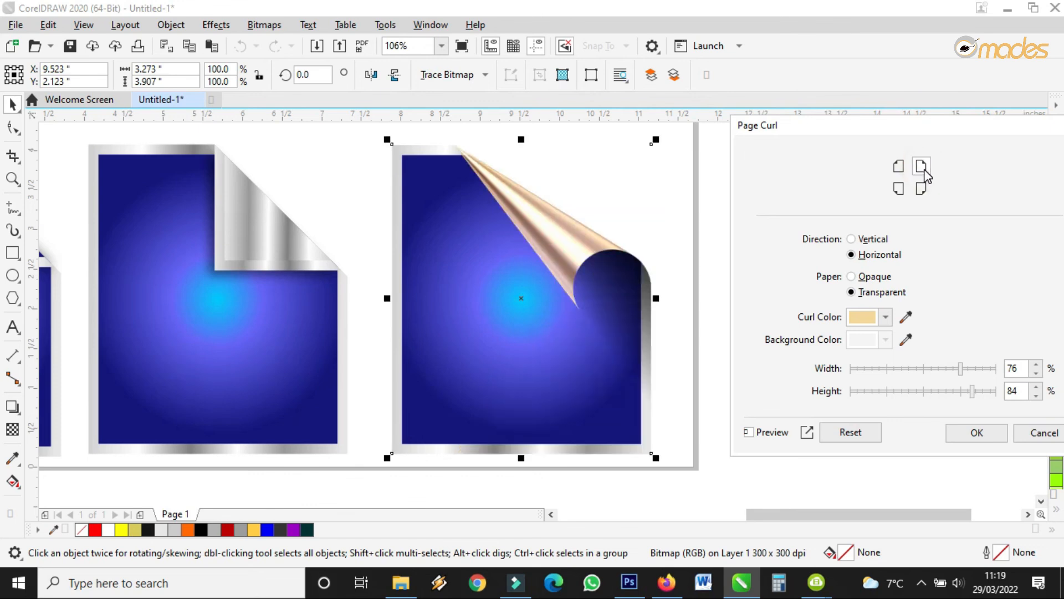
left_click(897, 192)
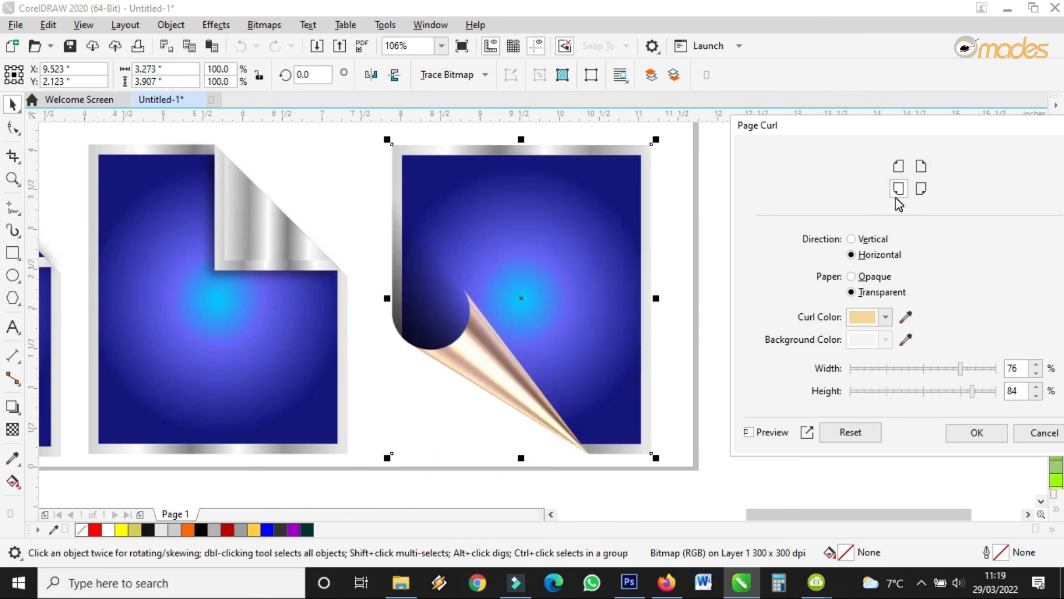
left_click(898, 166)
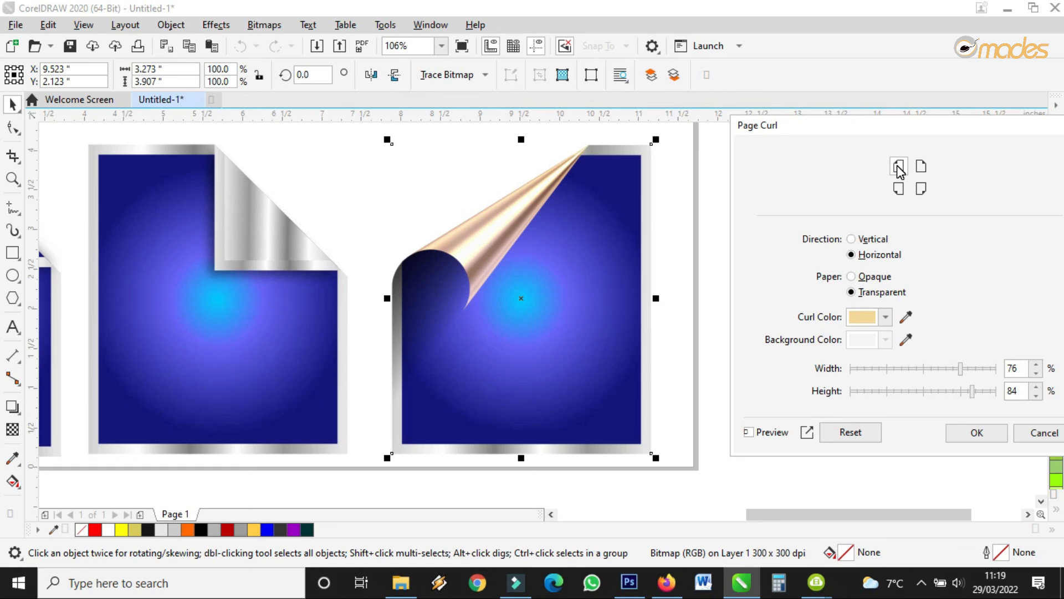
left_click(920, 190)
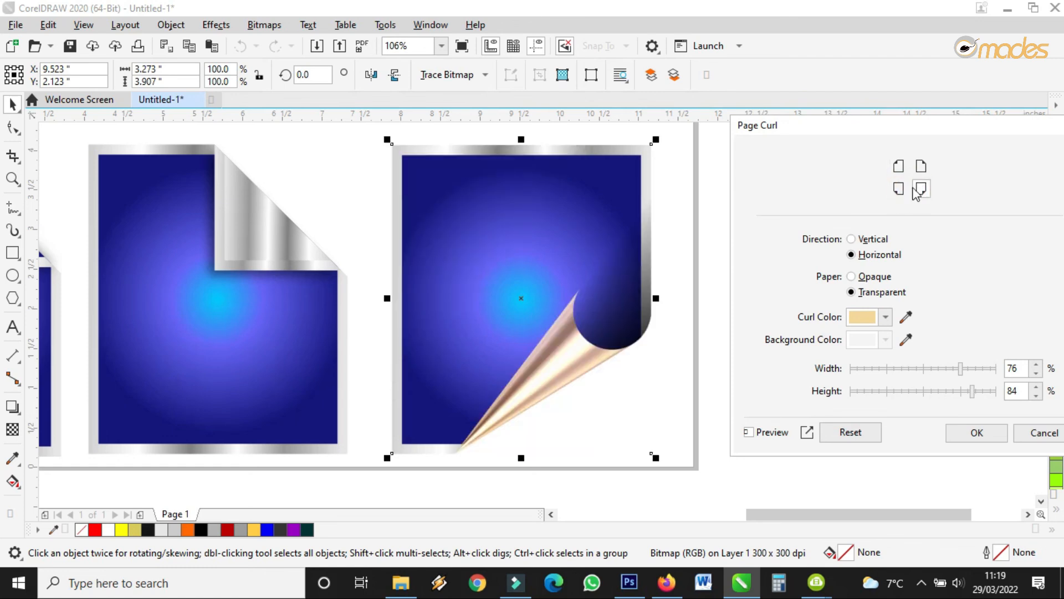
left_click(900, 189)
left_click(921, 165)
Step: Apply the page curl to the sticker's upper-left corner with horizontal direction, transparent paper, 76% width and 84% height
left_click(906, 167)
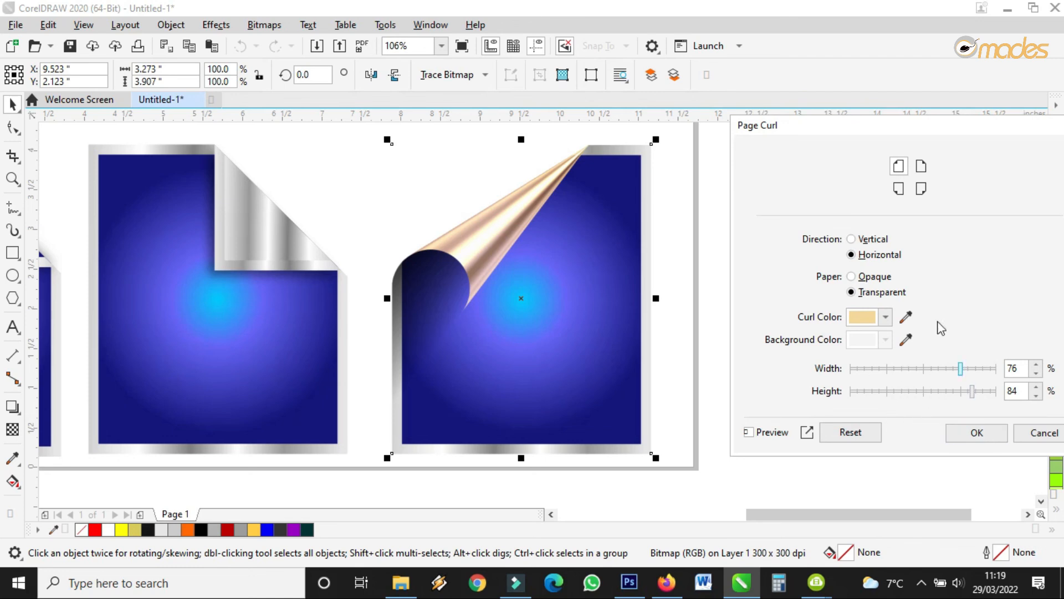
left_click_drag(943, 128, 820, 125)
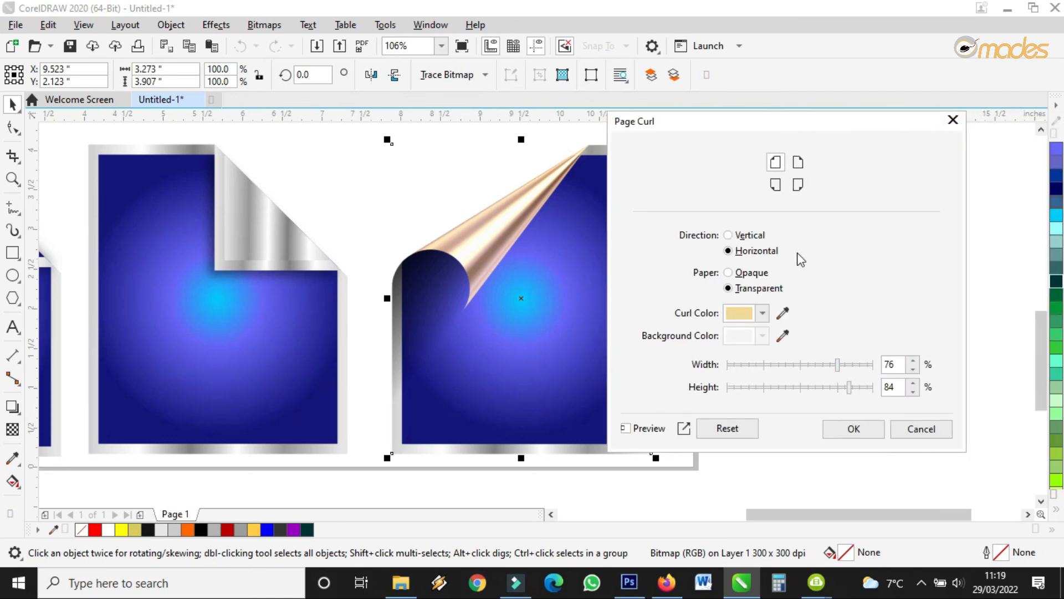
left_click(867, 433)
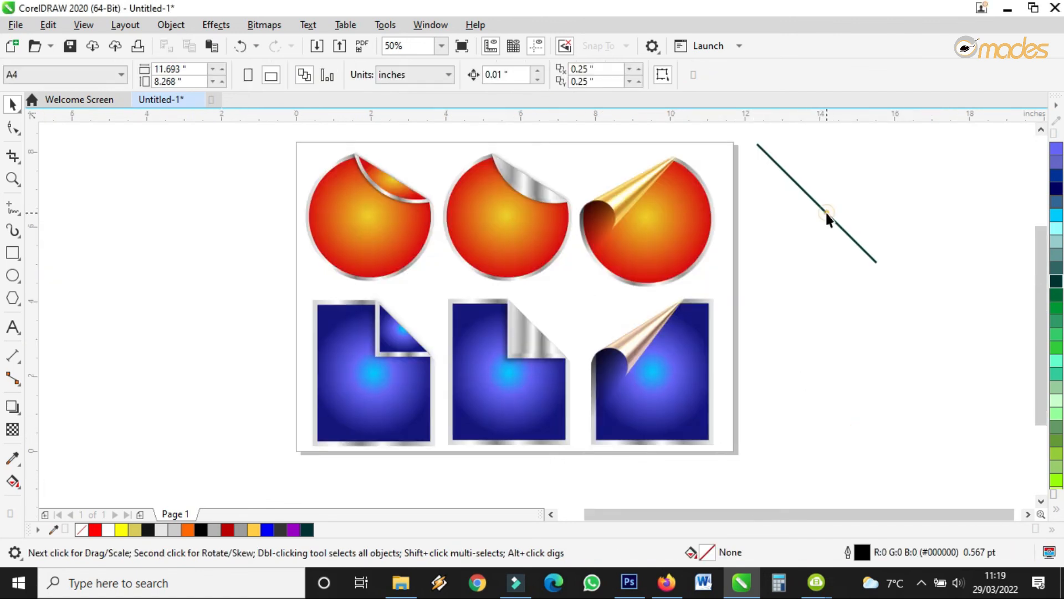
Step: Delete the leftover teal diagonal strip beside the page and show all six stickers in full-screen preview
left_click(826, 213)
key("Delete")
left_click(12, 179)
left_click(286, 133)
left_click_drag(358, 191, 741, 459)
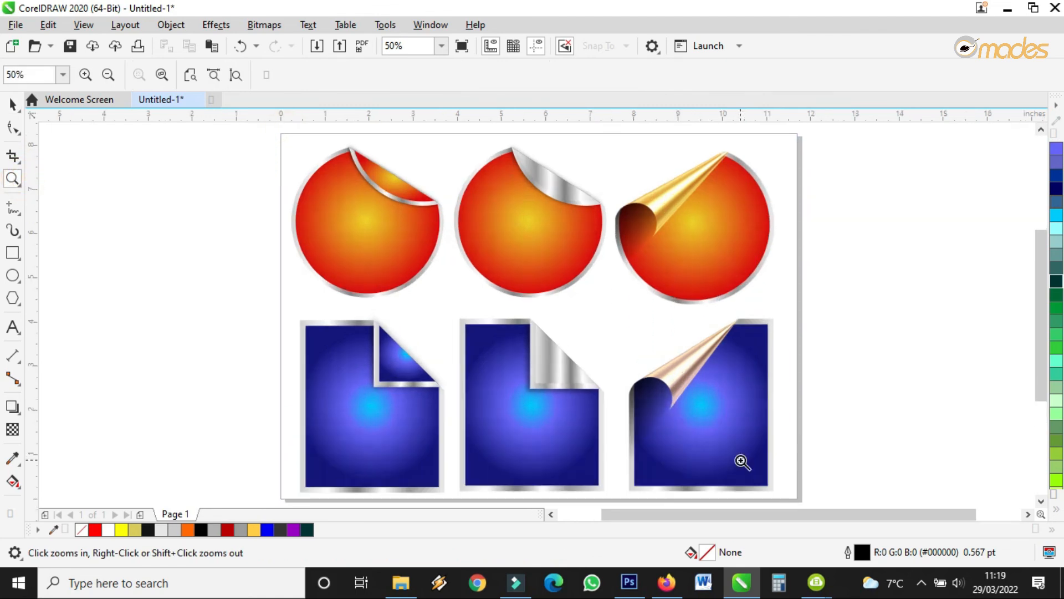
left_click(462, 47)
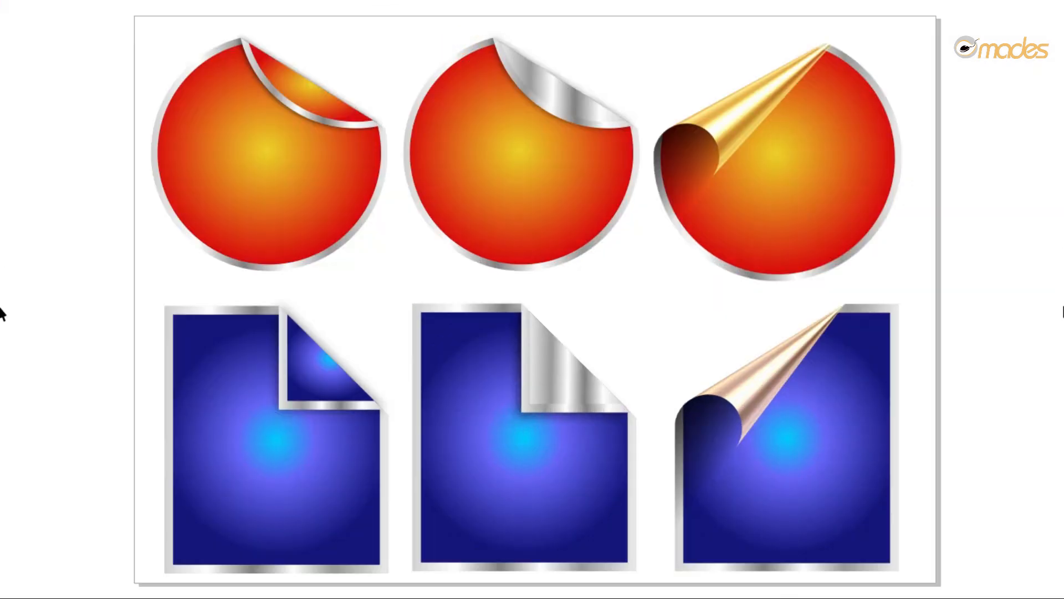